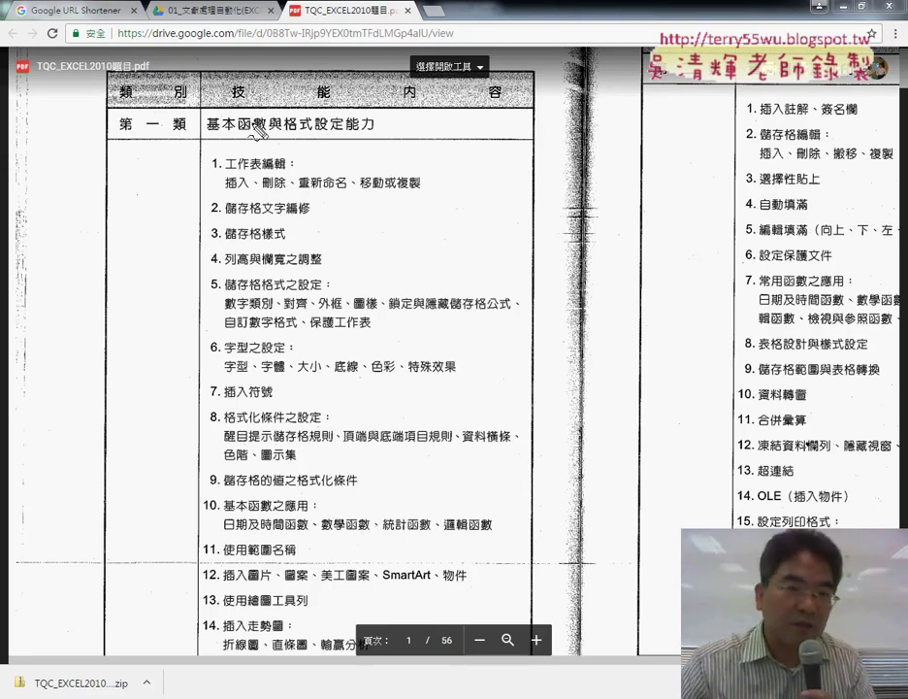
Underline 基本函數 and 格式設定能力 in the category heading, then clear the marks.
{"action": "left_click_drag", "start_coordinate": [207, 133], "coordinate": [257, 133]}
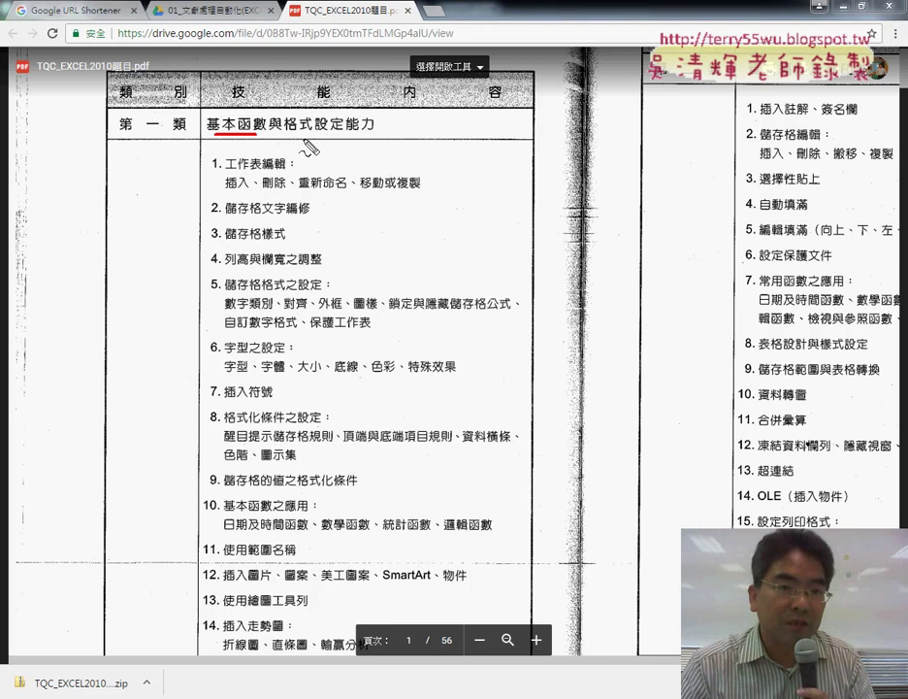
{"action": "left_click_drag", "start_coordinate": [316, 138], "coordinate": [367, 137]}
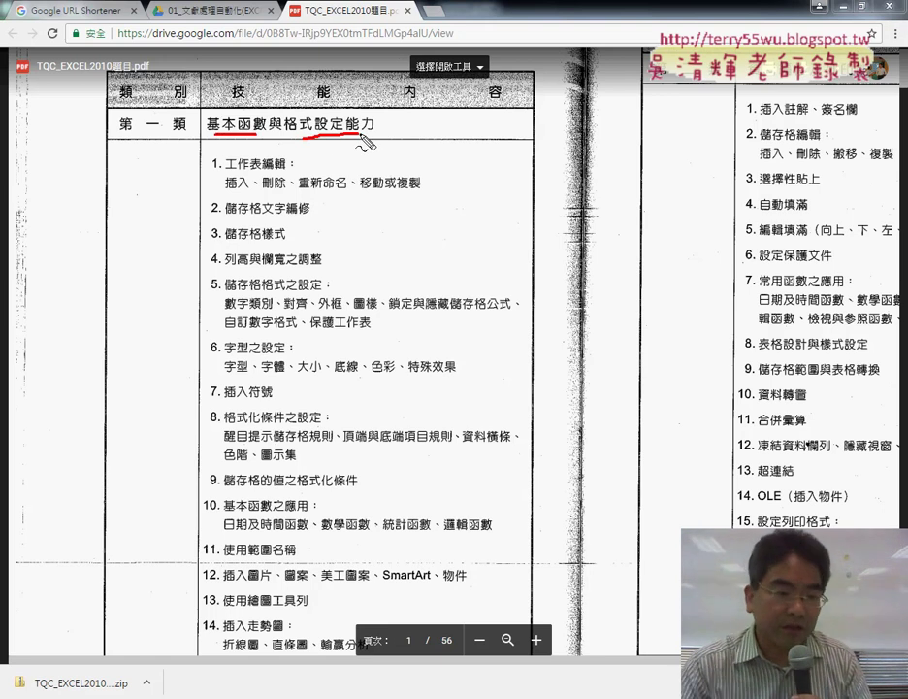
{"action": "key", "text": "Escape"}
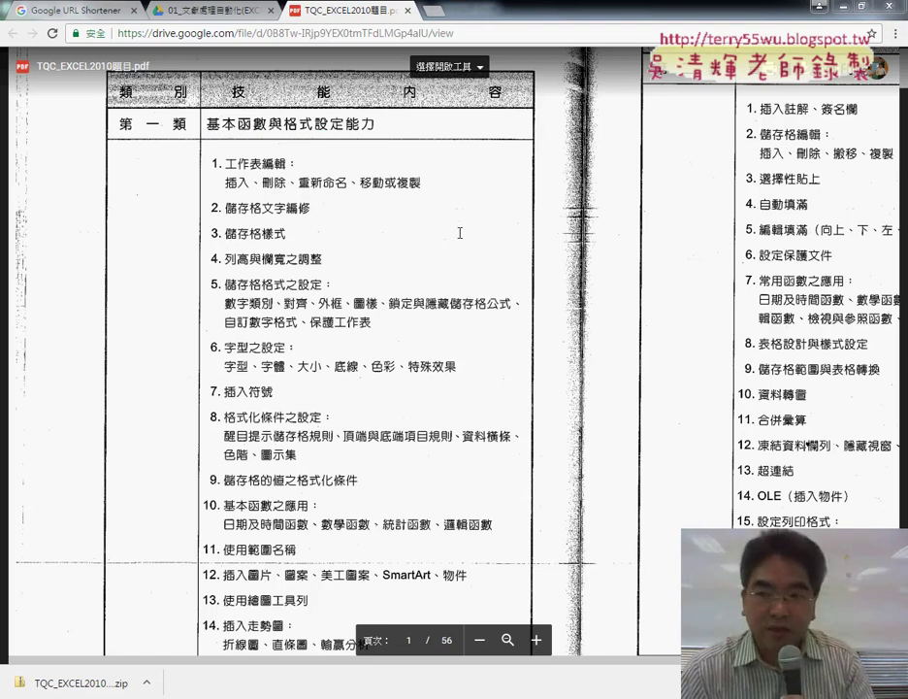
Scroll the exam PDF down to page 6, exercise 104 在職訓練班學生選課資料內容.
{"action": "scroll", "coordinate": [464, 302], "scroll_direction": "down", "scroll_amount": 2}
{"action": "scroll", "coordinate": [469, 300], "scroll_direction": "down", "scroll_amount": 10}
{"action": "scroll", "coordinate": [469, 300], "scroll_direction": "down", "scroll_amount": 5}
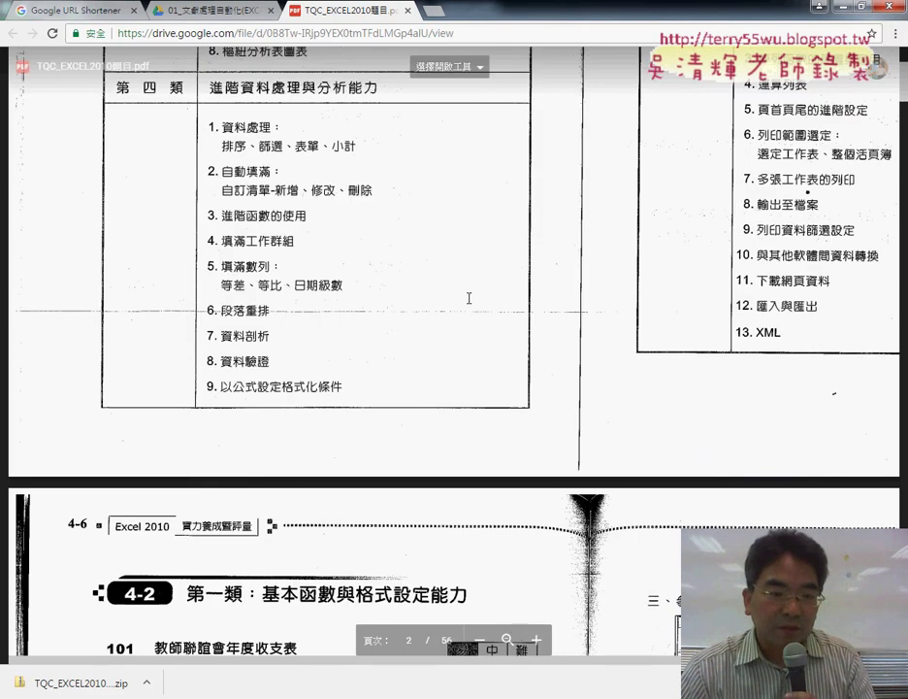
{"action": "scroll", "coordinate": [472, 295], "scroll_direction": "down", "scroll_amount": 5}
{"action": "scroll", "coordinate": [473, 296], "scroll_direction": "down", "scroll_amount": 8}
{"action": "scroll", "coordinate": [476, 297], "scroll_direction": "down", "scroll_amount": 8}
{"action": "scroll", "coordinate": [481, 298], "scroll_direction": "down", "scroll_amount": 7}
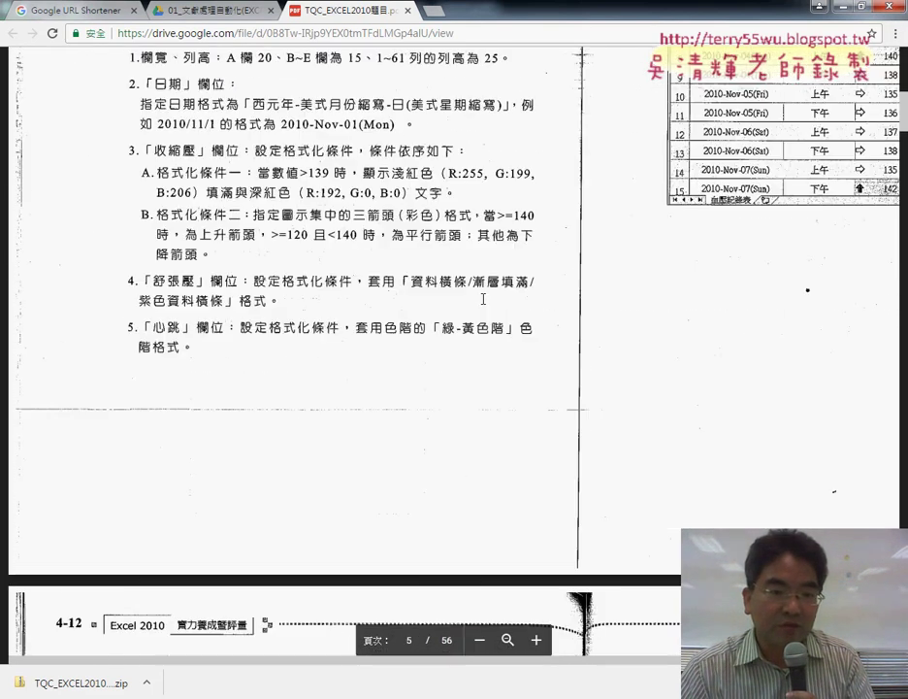
{"action": "scroll", "coordinate": [484, 299], "scroll_direction": "down", "scroll_amount": 6}
{"action": "scroll", "coordinate": [483, 299], "scroll_direction": "down", "scroll_amount": 2}
{"action": "scroll", "coordinate": [483, 300], "scroll_direction": "down", "scroll_amount": 8}
{"action": "scroll", "coordinate": [482, 300], "scroll_direction": "down", "scroll_amount": 8}
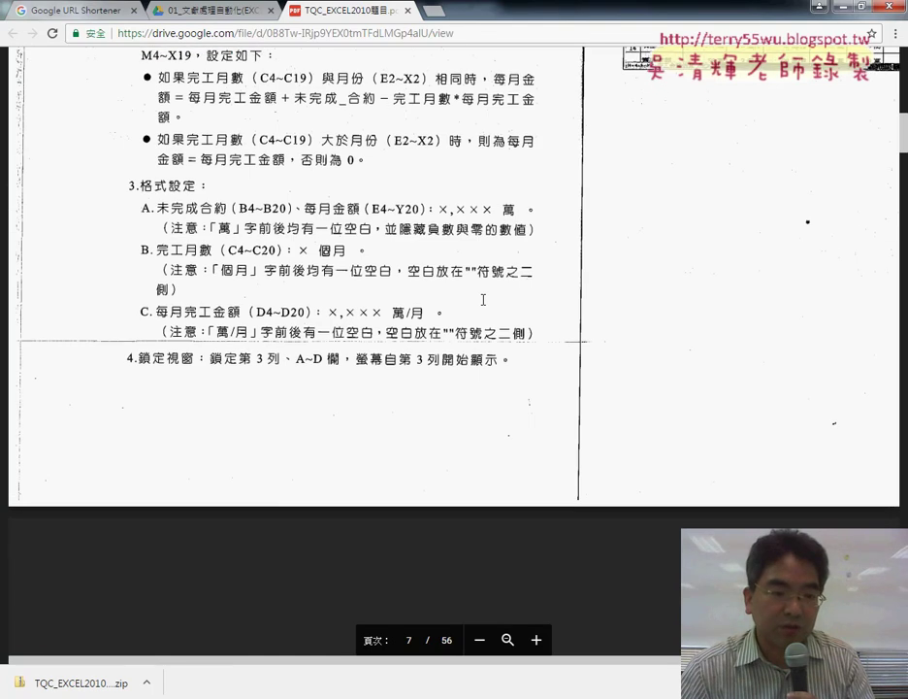
{"action": "scroll", "coordinate": [483, 300], "scroll_direction": "down", "scroll_amount": 1}
{"action": "scroll", "coordinate": [484, 300], "scroll_direction": "up", "scroll_amount": 6}
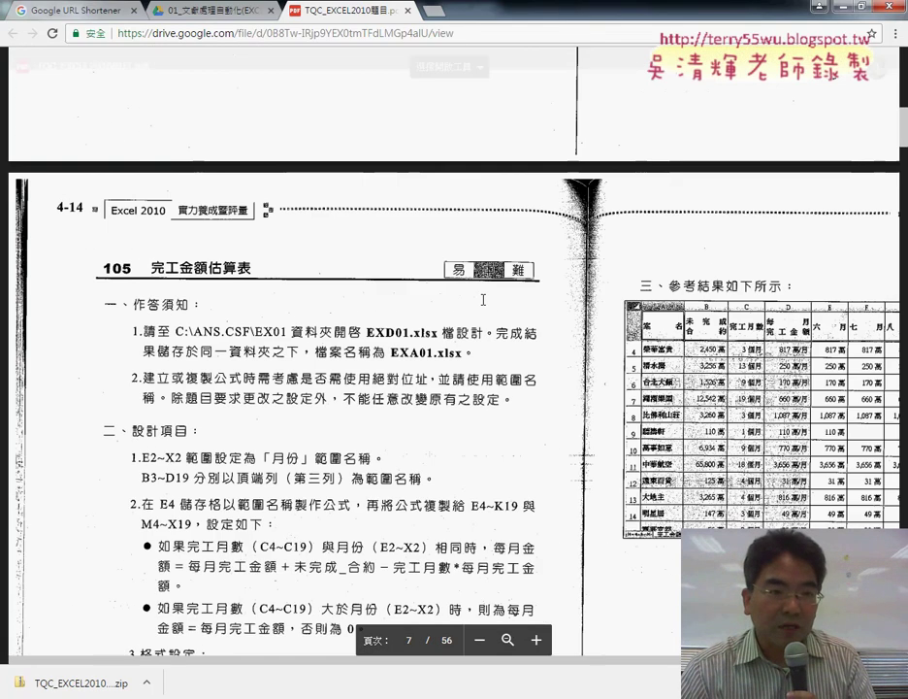
{"action": "scroll", "coordinate": [484, 300], "scroll_direction": "up", "scroll_amount": 6}
{"action": "scroll", "coordinate": [483, 300], "scroll_direction": "up", "scroll_amount": 3}
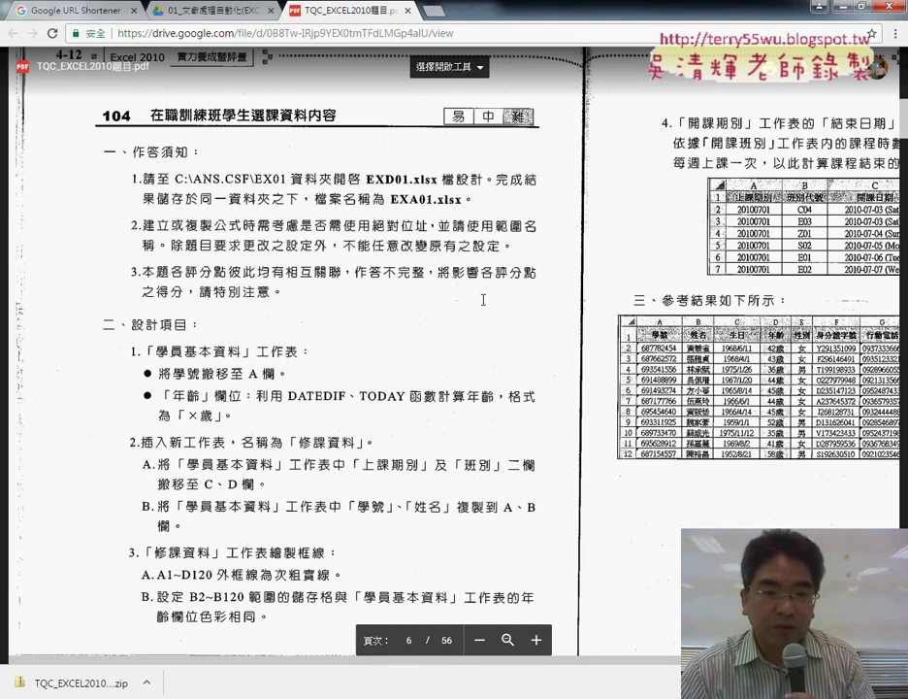
{"action": "scroll", "coordinate": [482, 300], "scroll_direction": "down", "scroll_amount": 2}
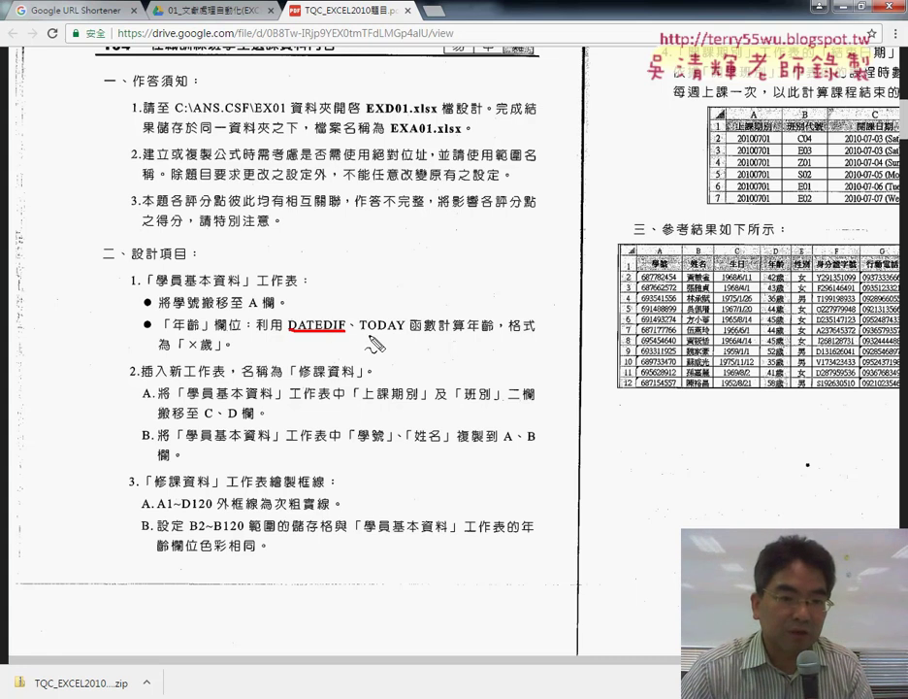
{"action": "left_click_drag", "start_coordinate": [360, 331], "coordinate": [535, 334]}
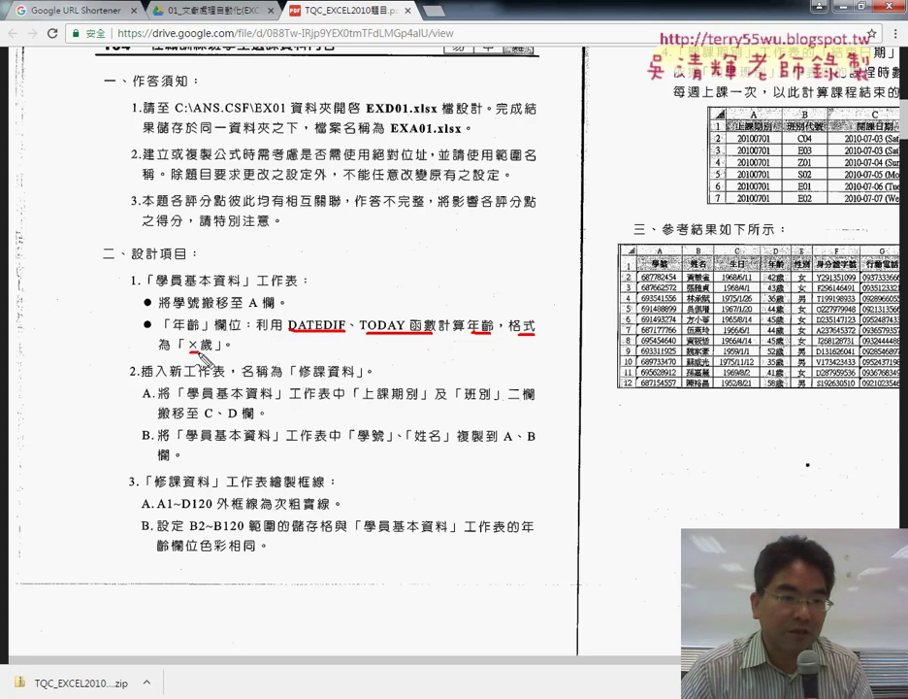
{"action": "left_click_drag", "start_coordinate": [201, 353], "coordinate": [216, 353]}
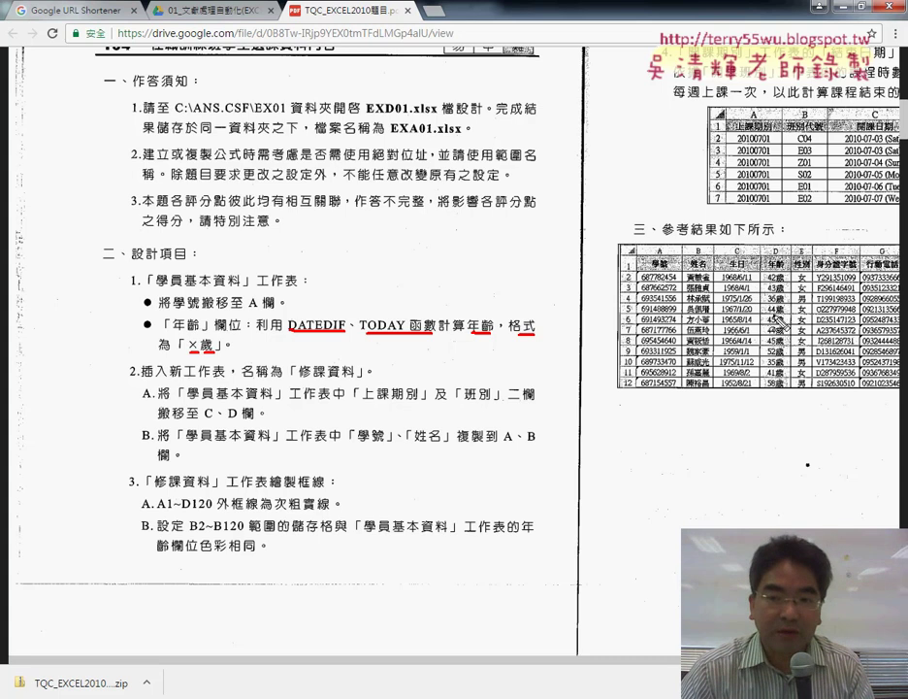
{"action": "left_click_drag", "start_coordinate": [774, 250], "coordinate": [766, 390]}
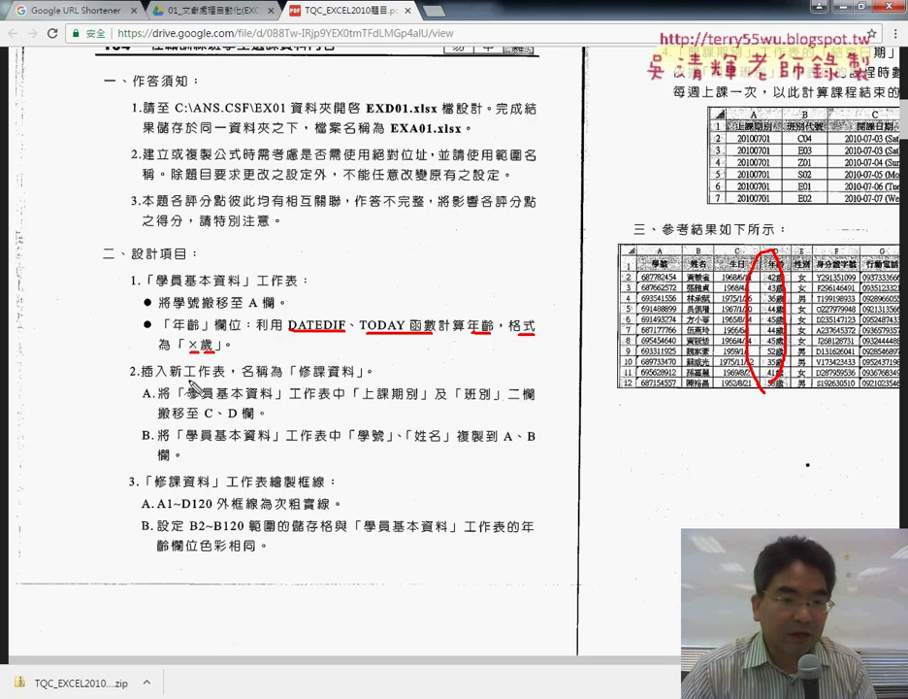
{"action": "left_click_drag", "start_coordinate": [186, 382], "coordinate": [226, 382]}
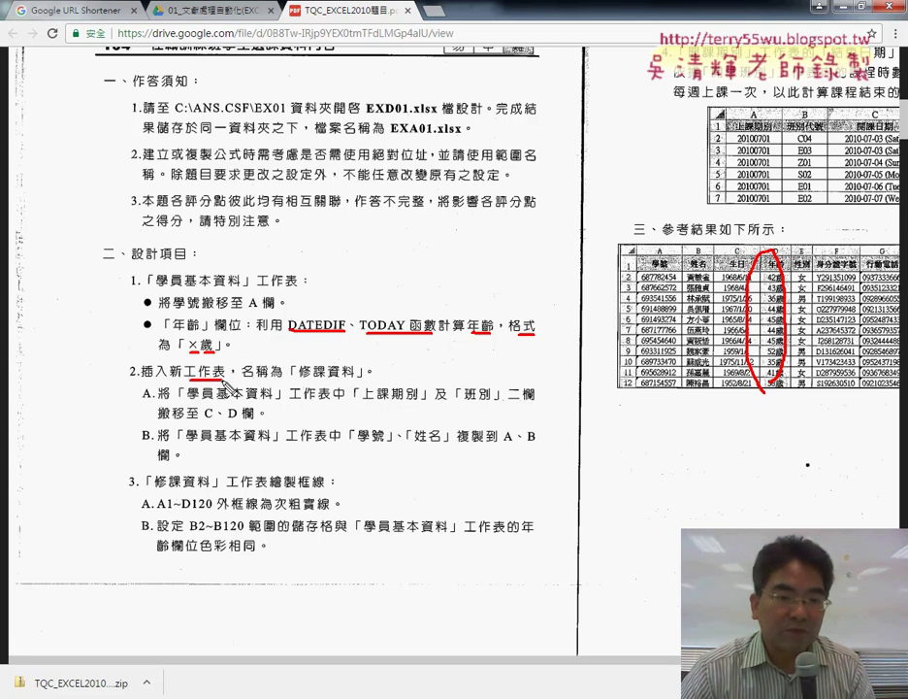
{"action": "left_click_drag", "start_coordinate": [313, 380], "coordinate": [357, 385]}
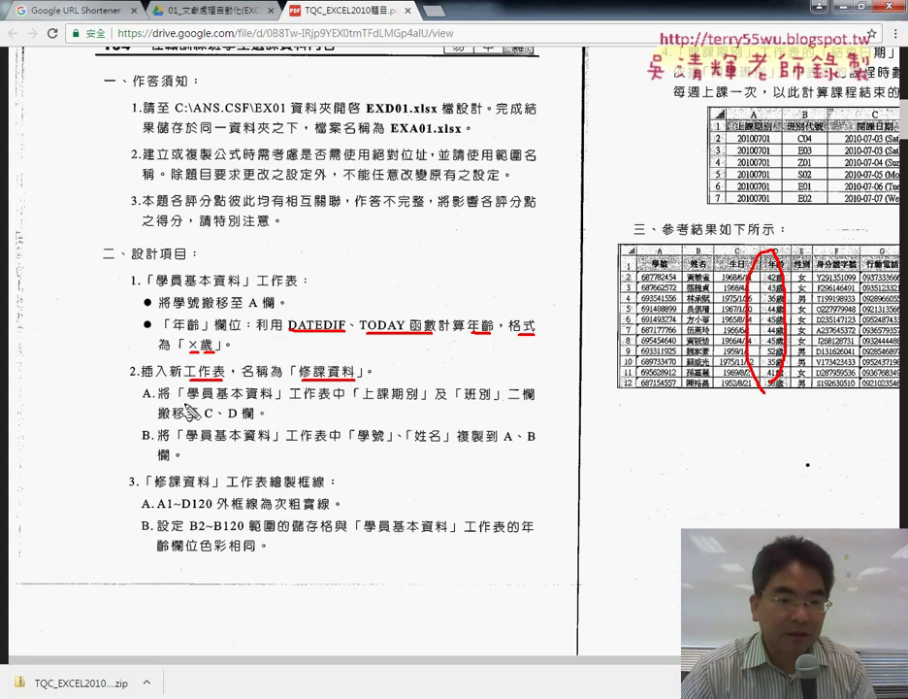
{"action": "left_click_drag", "start_coordinate": [186, 402], "coordinate": [328, 402]}
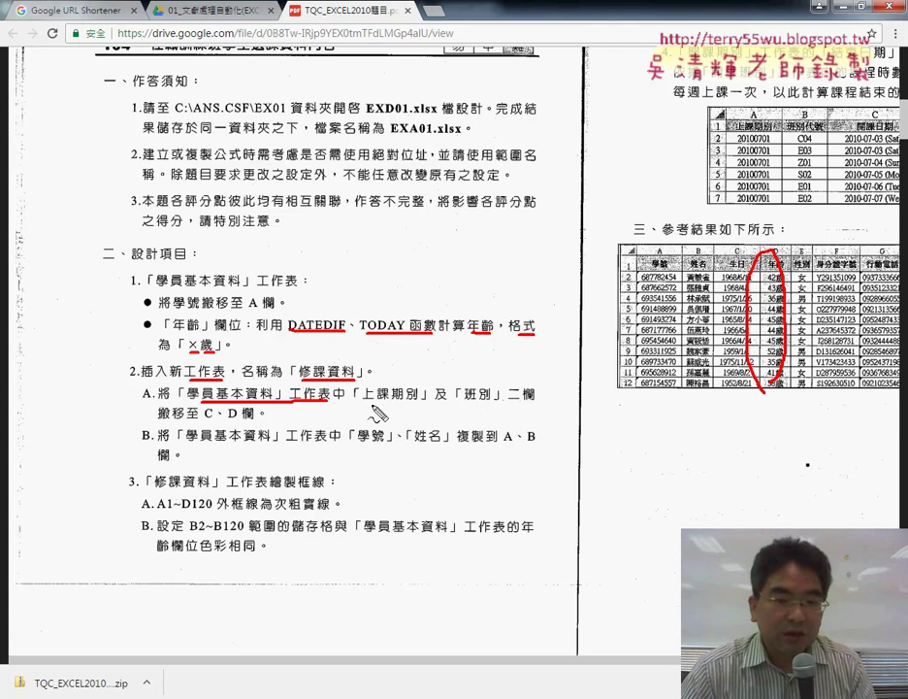
{"action": "left_click_drag", "start_coordinate": [362, 401], "coordinate": [491, 402]}
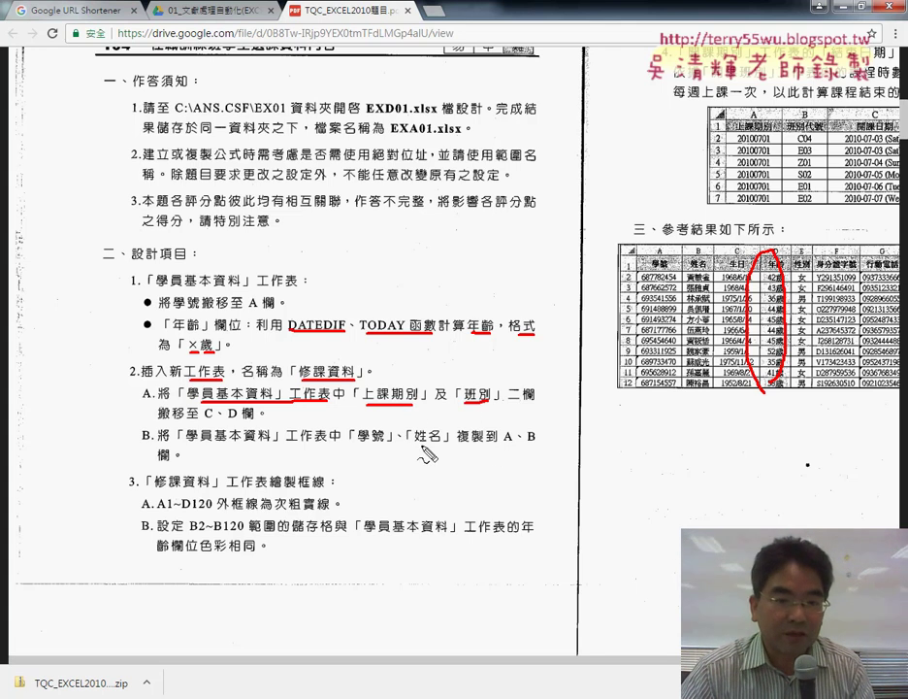
{"action": "left_click_drag", "start_coordinate": [495, 441], "coordinate": [540, 441]}
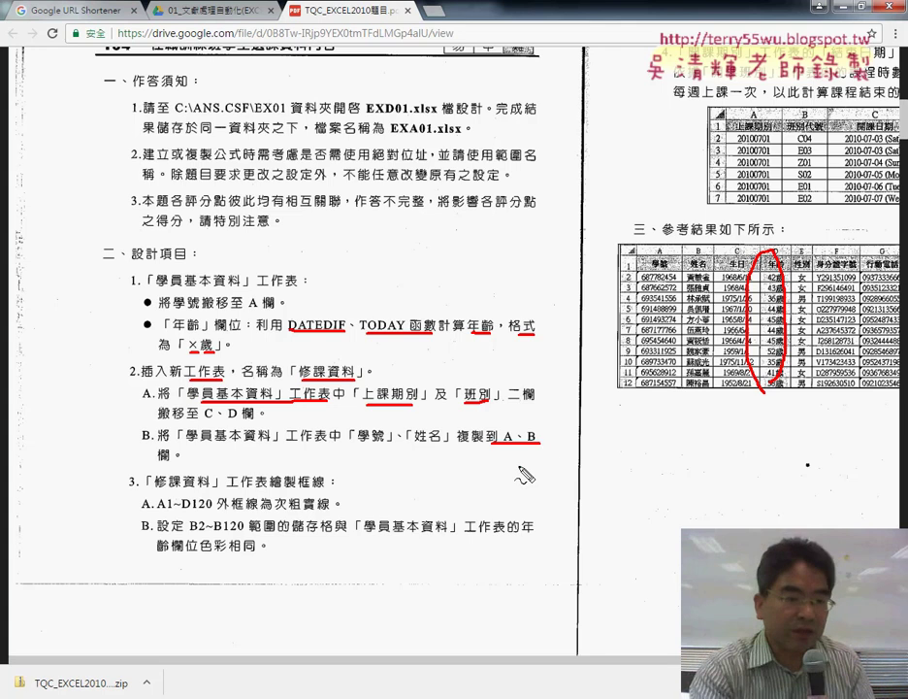
{"action": "key", "text": "Escape"}
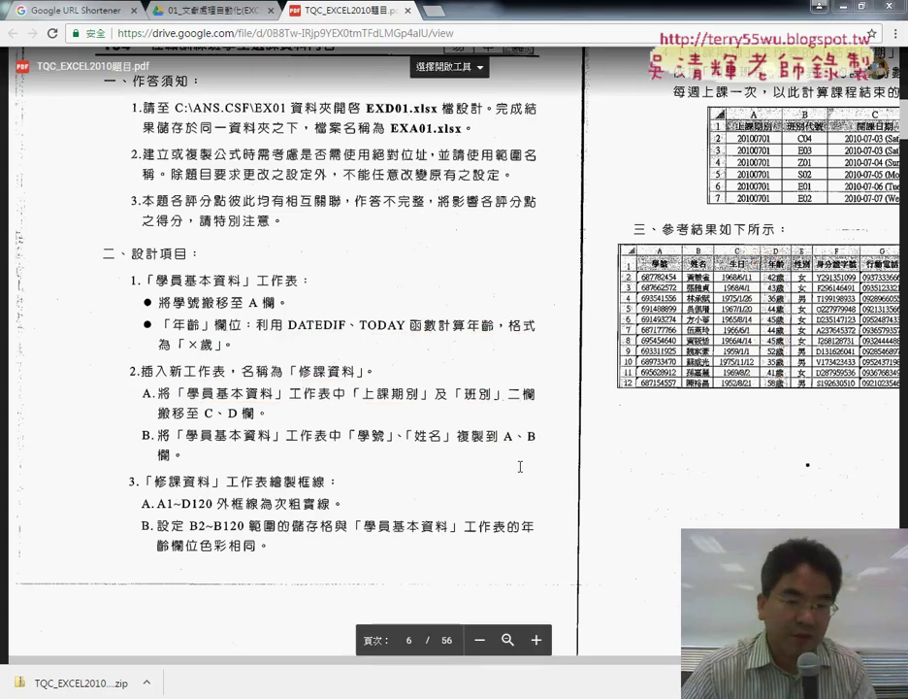
{"action": "mouse_move", "coordinate": [283, 696]}
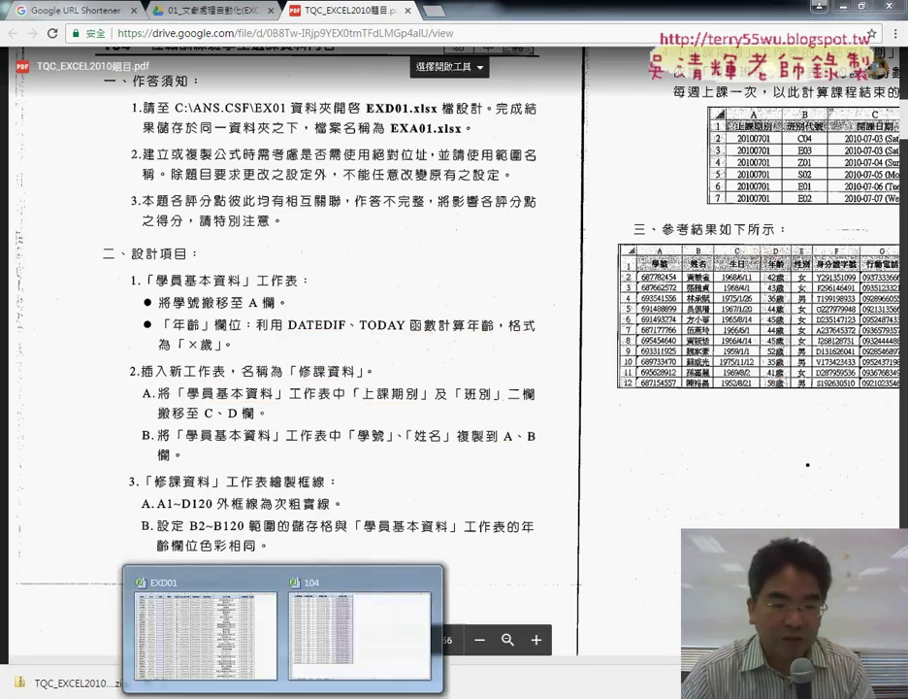
Bring up workbook 104's 開課期別 sheet and clear the end dates in D2:D28.
{"action": "left_click", "coordinate": [359, 631]}
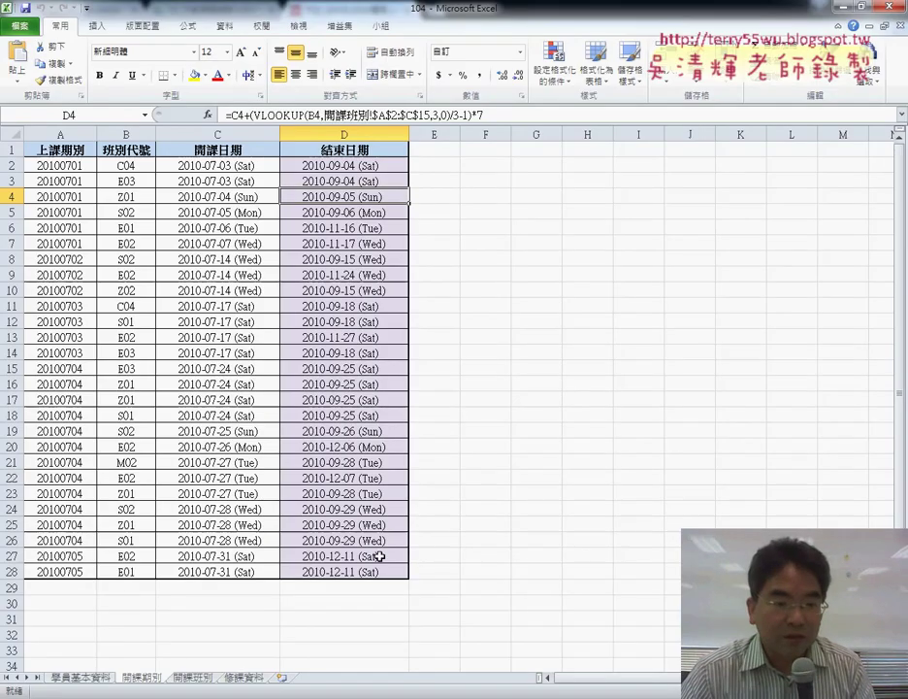
{"action": "left_click", "coordinate": [240, 677]}
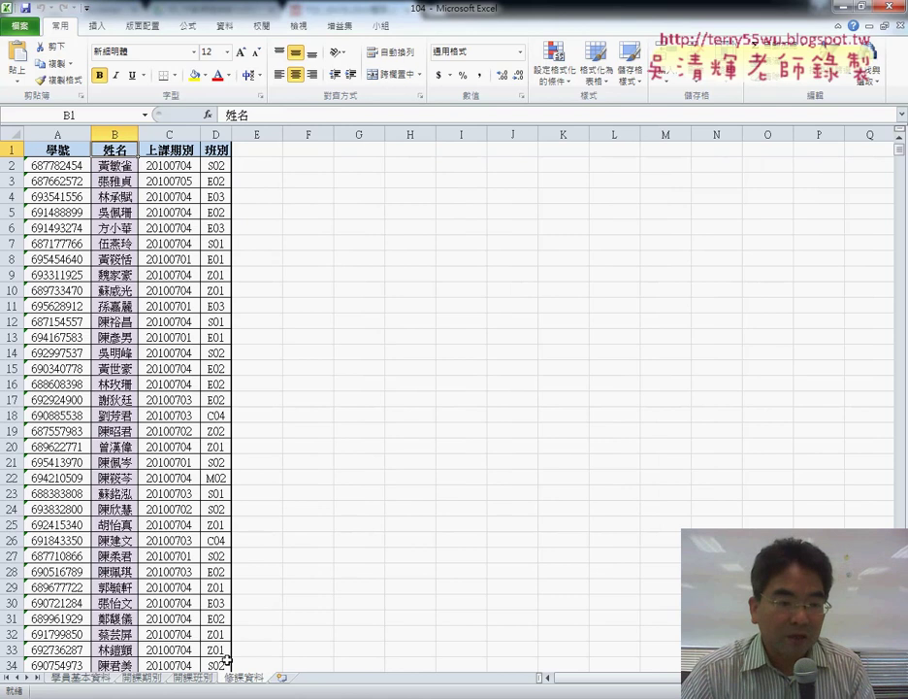
{"action": "left_click", "coordinate": [141, 679]}
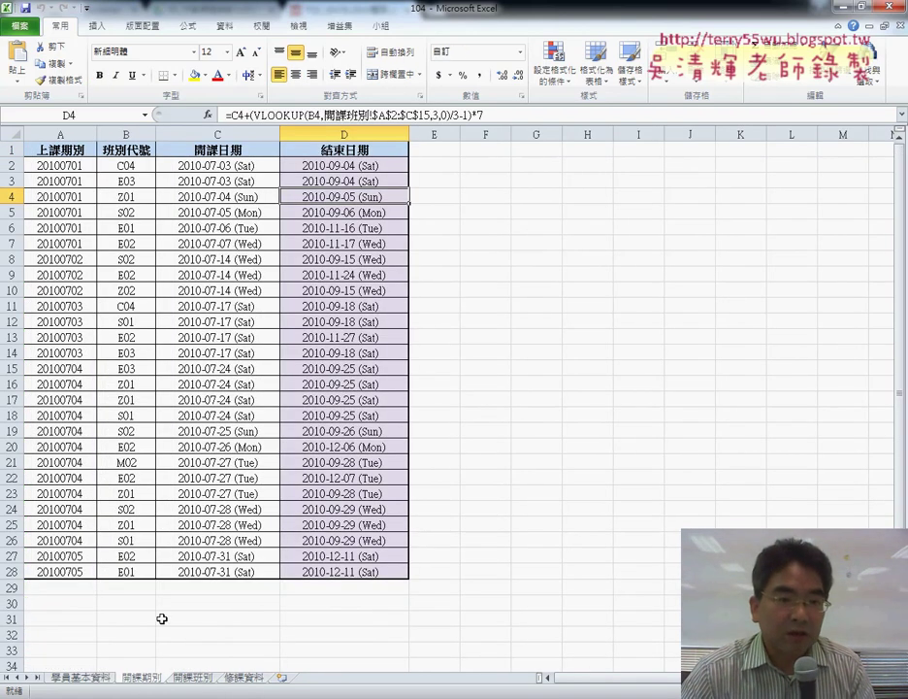
{"action": "left_click_drag", "start_coordinate": [361, 167], "coordinate": [365, 574]}
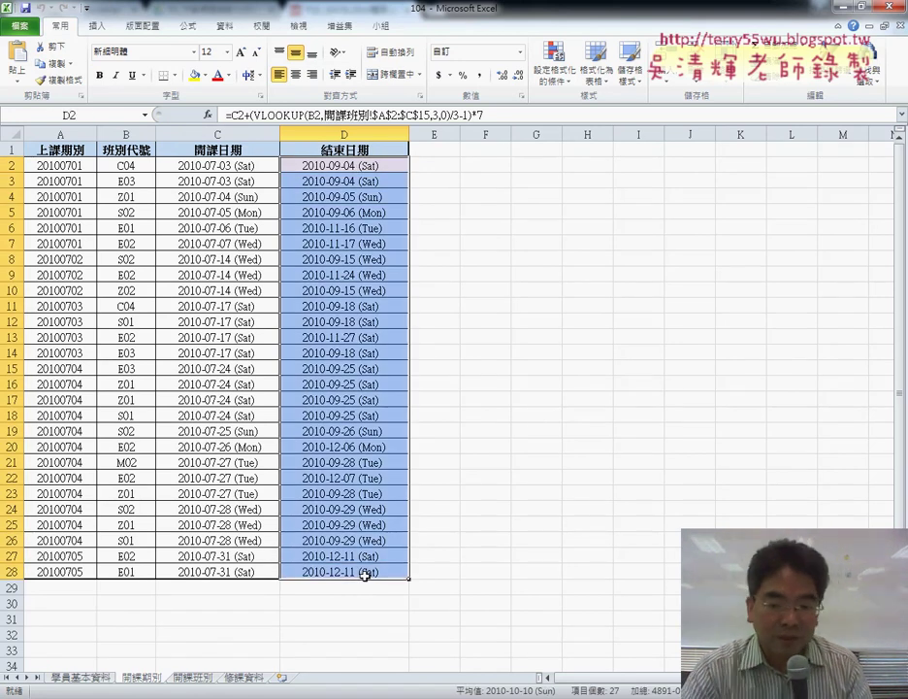
{"action": "key", "text": "Delete"}
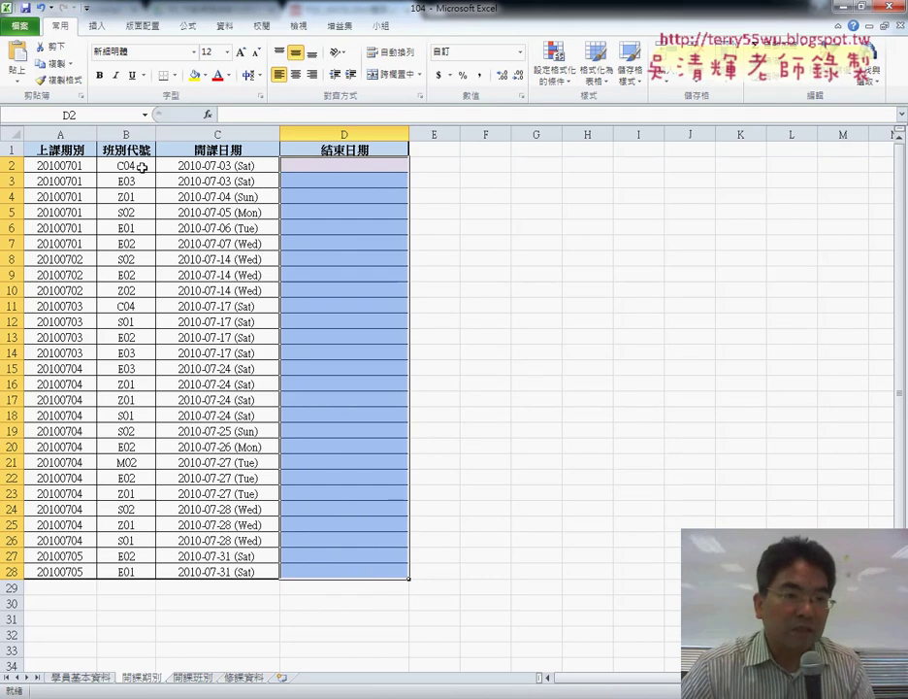
Check B2's class code C04 and C2's start date, then find C04's hours in 開課班別.
{"action": "key", "text": "Left"}
{"action": "key", "text": "Left"}
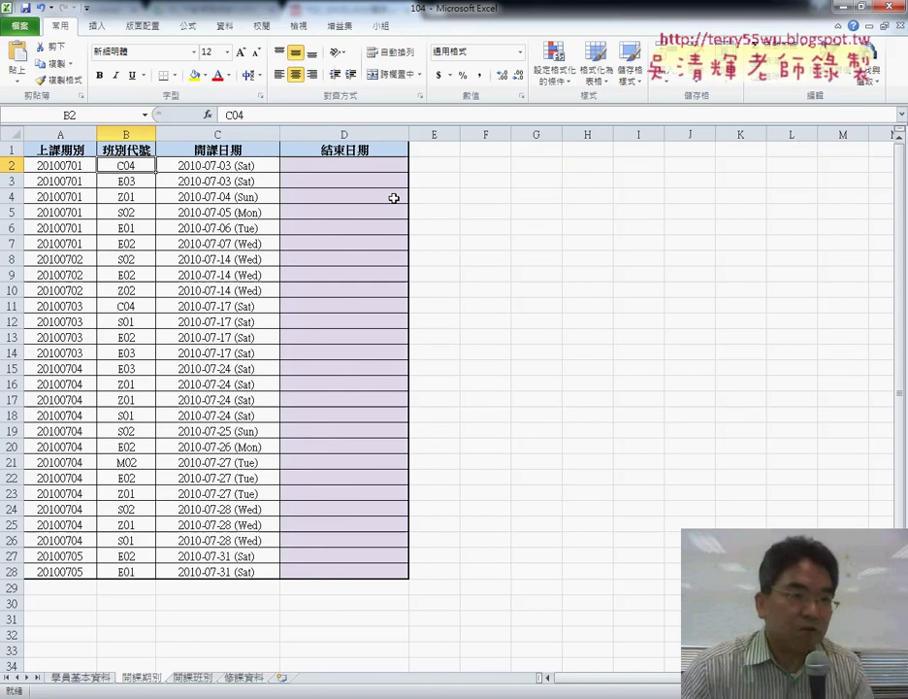
{"action": "left_click", "coordinate": [244, 167]}
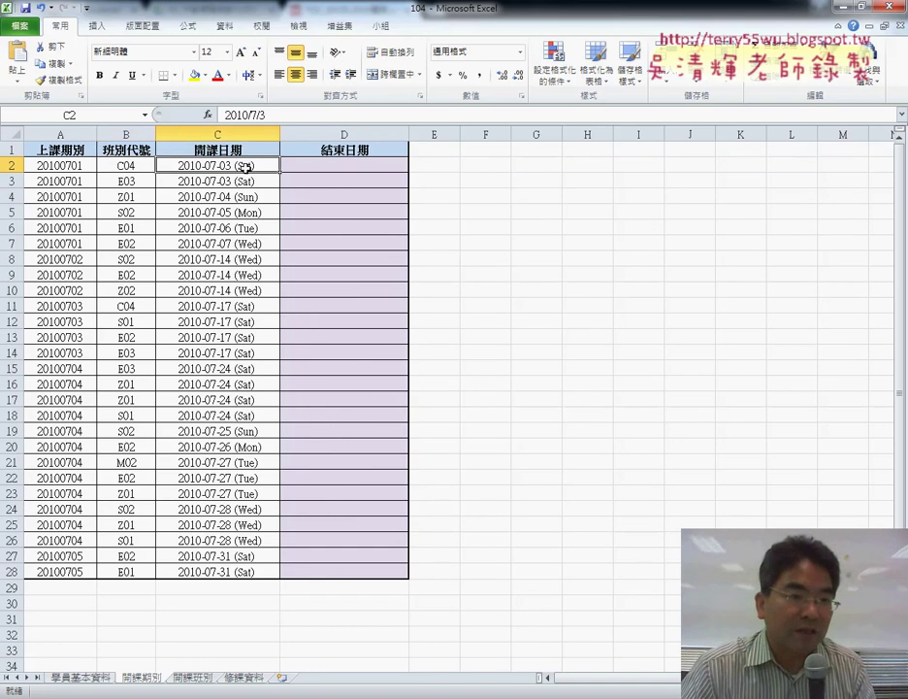
{"action": "left_click", "coordinate": [133, 168]}
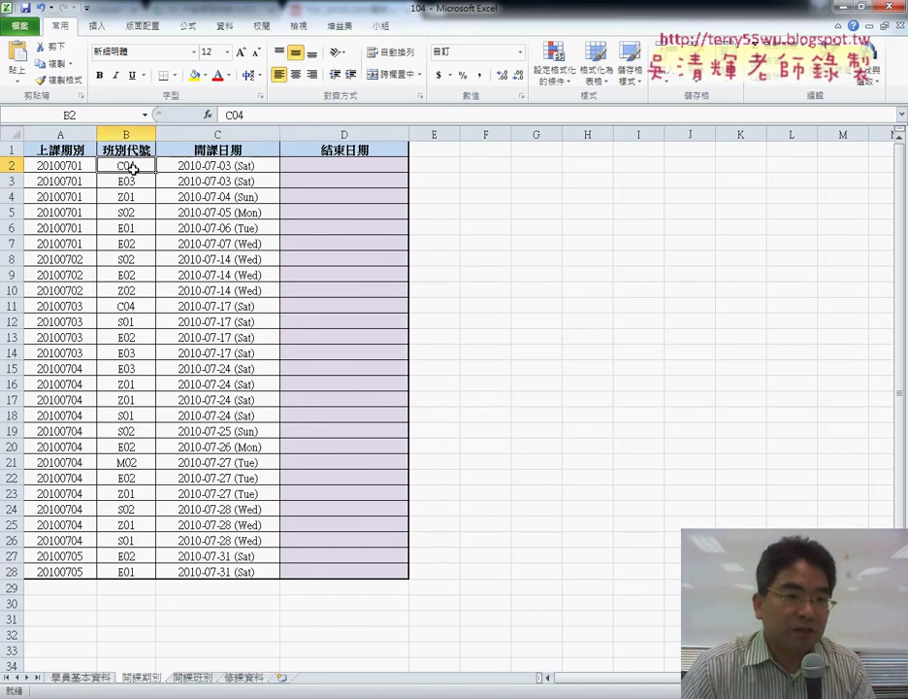
{"action": "left_click", "coordinate": [197, 679]}
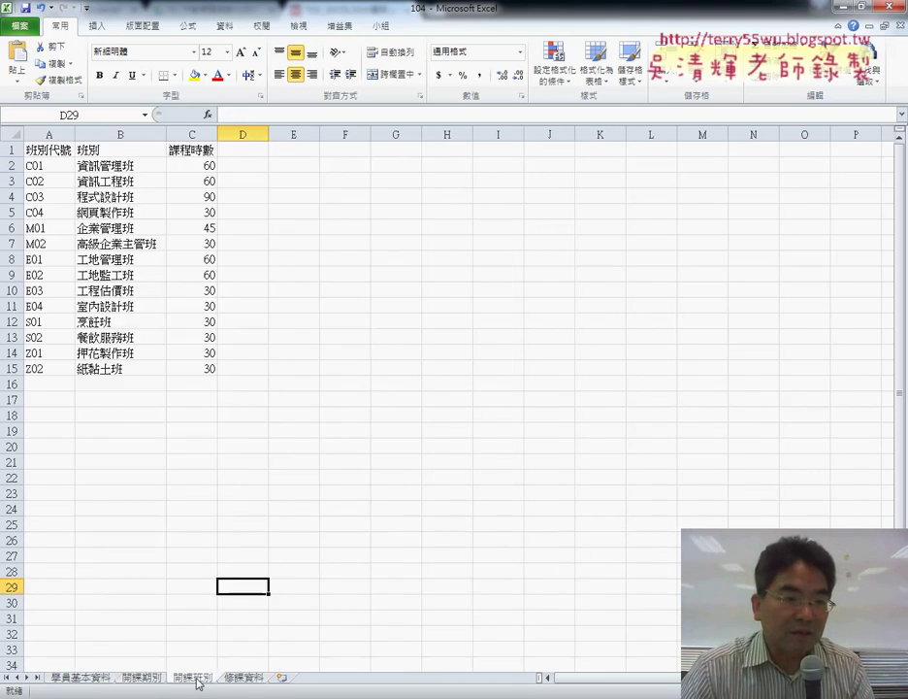
{"action": "left_click_drag", "start_coordinate": [42, 214], "coordinate": [206, 212]}
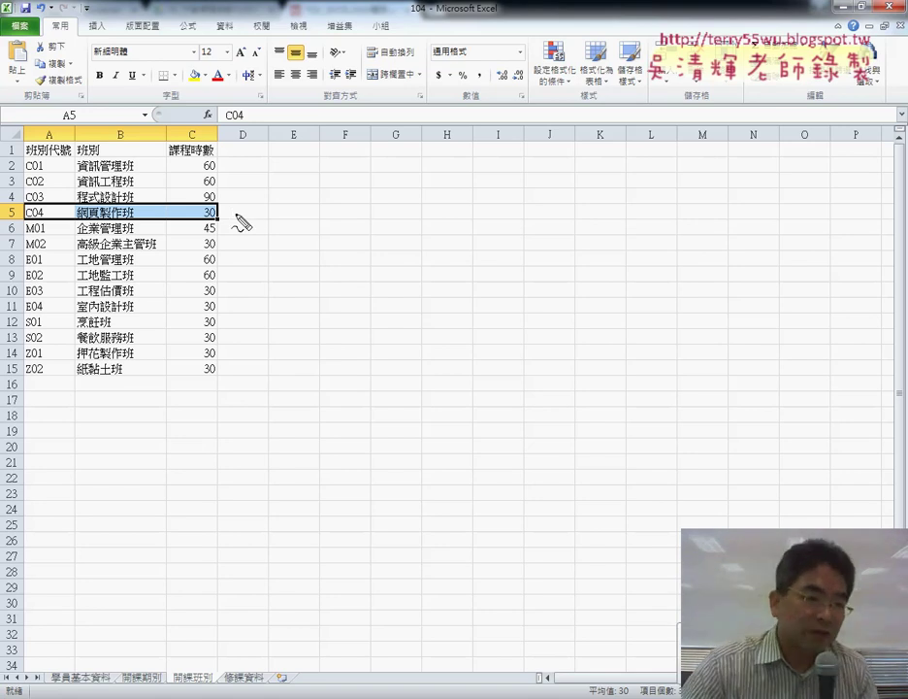
{"action": "mouse_move", "coordinate": [221, 219]}
{"action": "left_mouse_down"}
{"action": "mouse_move", "coordinate": [116, 219]}
{"action": "mouse_move", "coordinate": [12, 204]}
{"action": "mouse_move", "coordinate": [233, 200]}
{"action": "mouse_move", "coordinate": [230, 222]}
{"action": "left_mouse_up"}
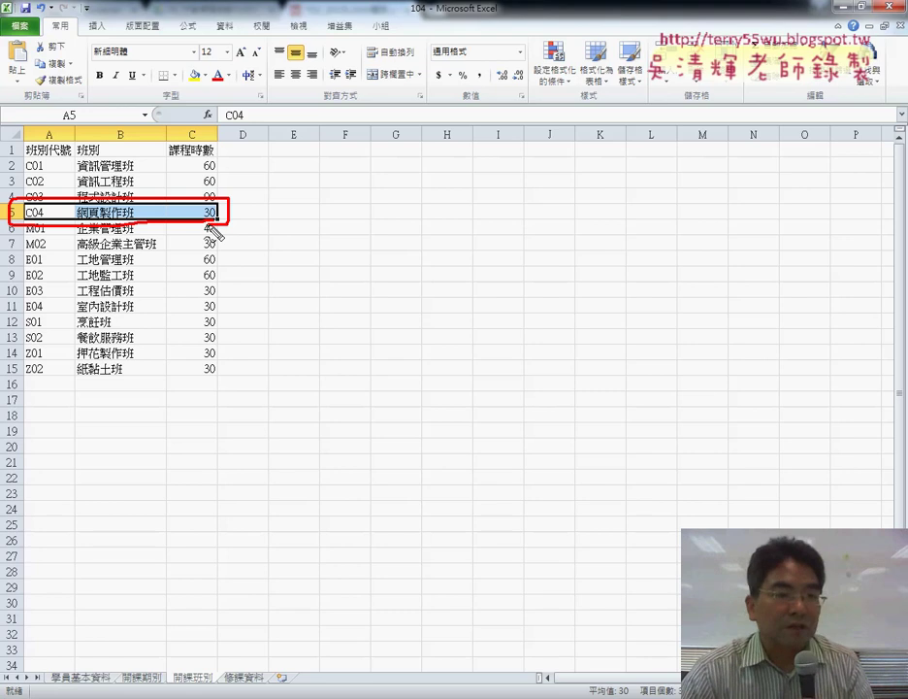
{"action": "key", "text": "Escape"}
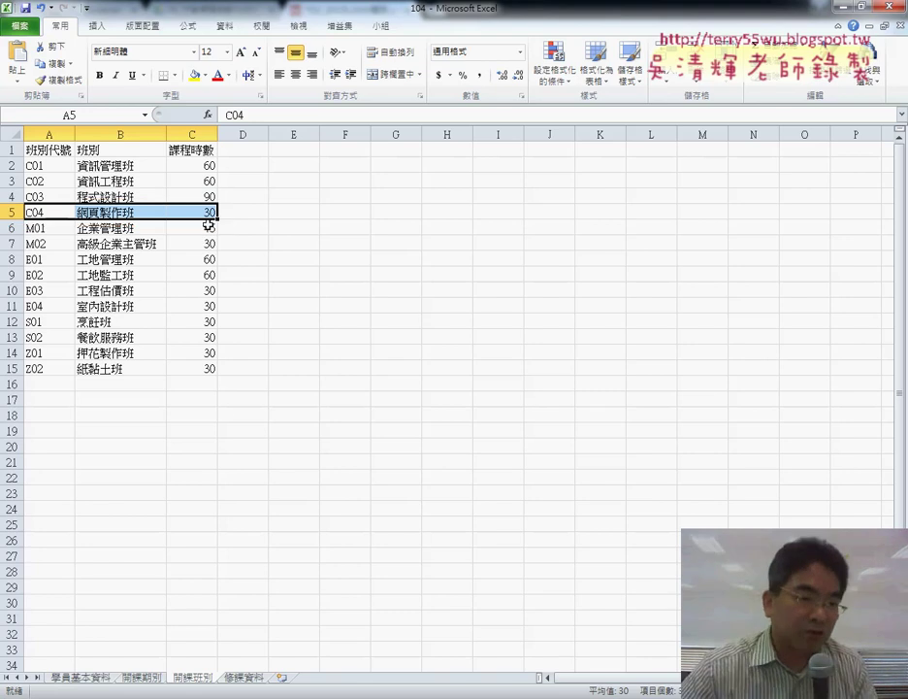
Return to the 開課期別 sheet, recheck B2 and C2, and select D2.
{"action": "left_click", "coordinate": [145, 679]}
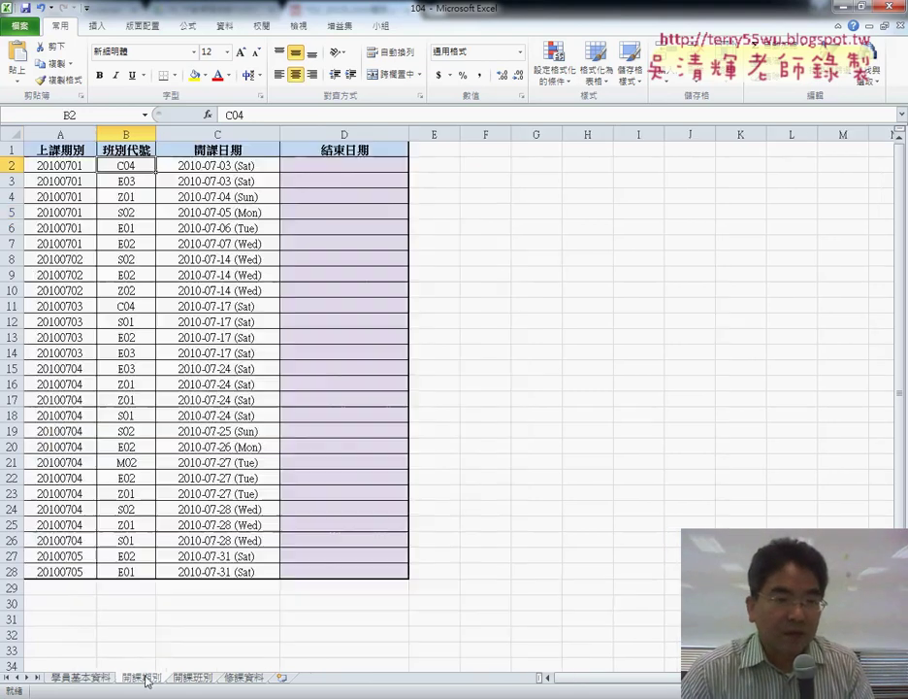
{"action": "left_click", "coordinate": [224, 166]}
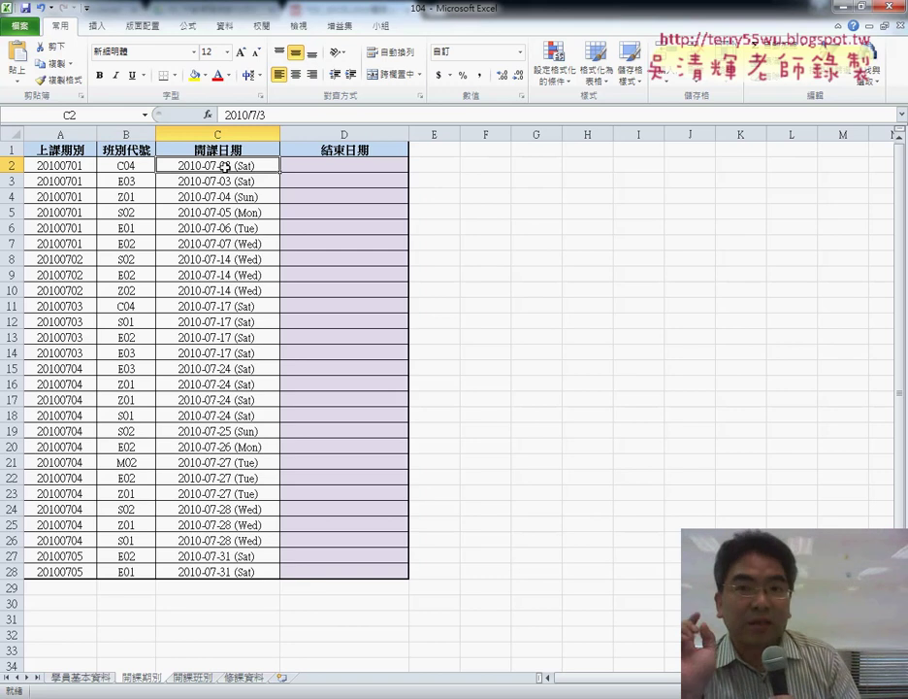
{"action": "left_click", "coordinate": [126, 169]}
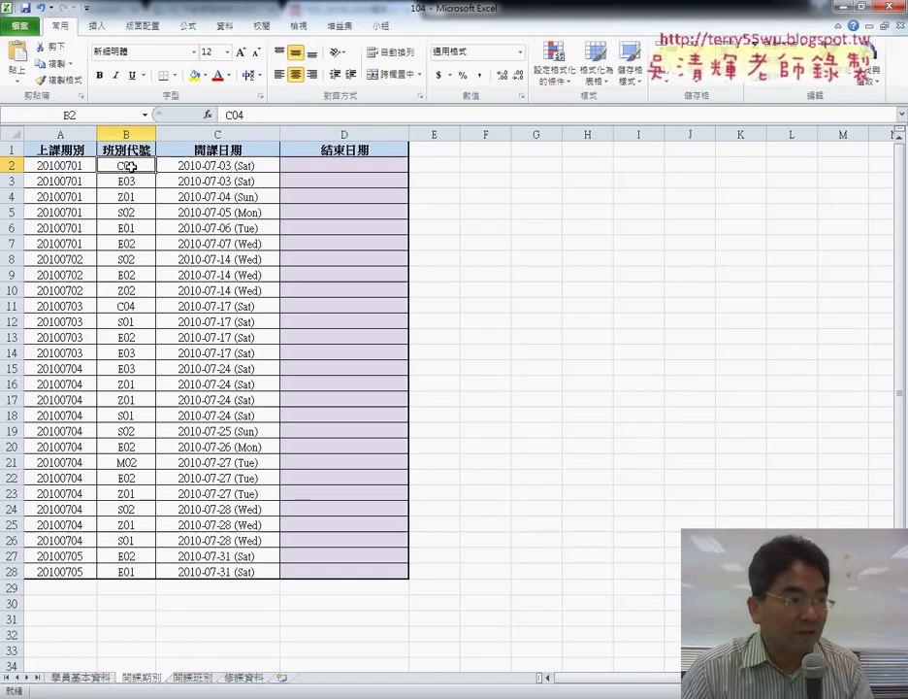
{"action": "left_click", "coordinate": [237, 169]}
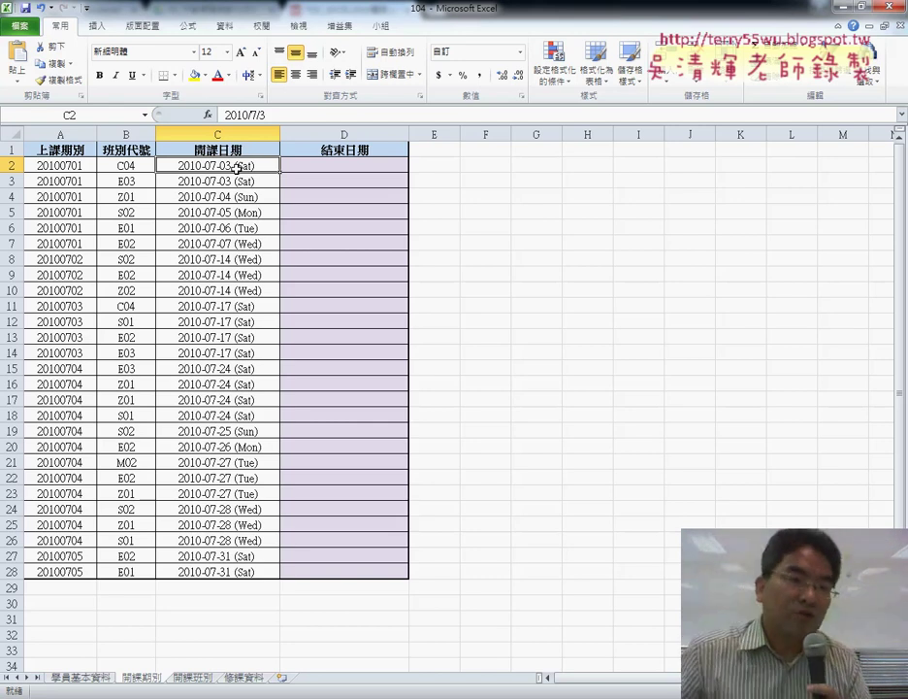
{"action": "left_click", "coordinate": [341, 166]}
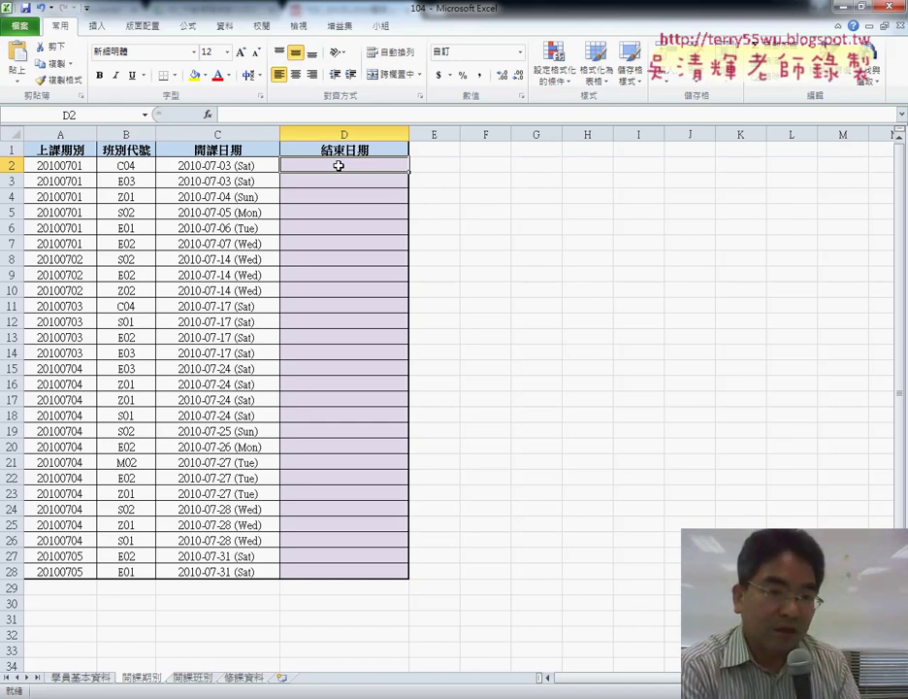
Fill D2:D28 with =C2+(VLOOKUP(B2,開課班別!$A$2:$C$15,3,0)/3-1)*7, review it, and return to the PDF.
{"action": "type", "text": "=C2+(VLOOKUP(B2,開課班別!$A$2:$C$15,3,0)/3-1)*7"}
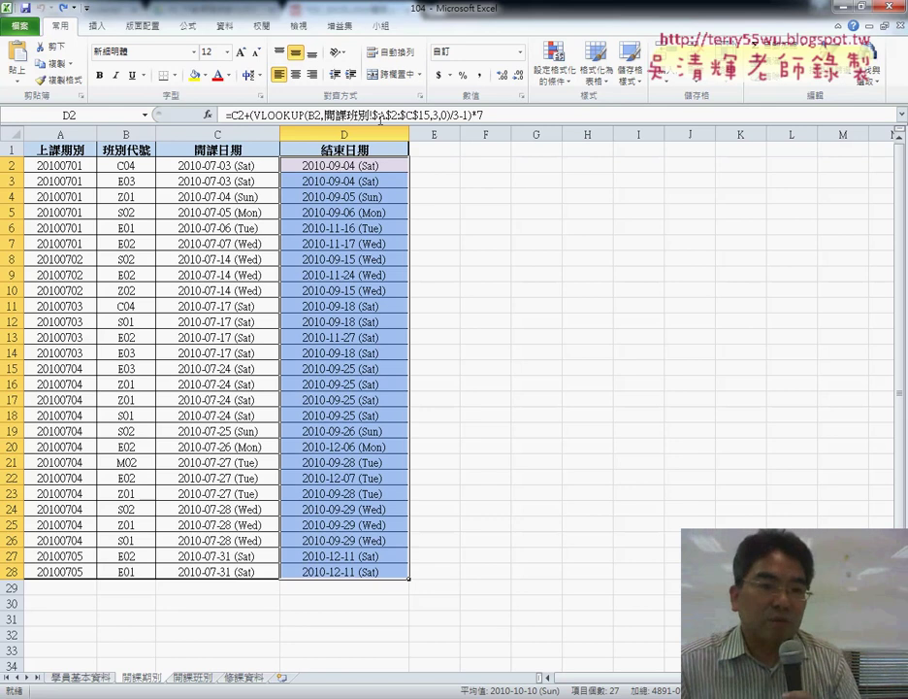
{"action": "left_click_drag", "start_coordinate": [254, 116], "coordinate": [305, 115]}
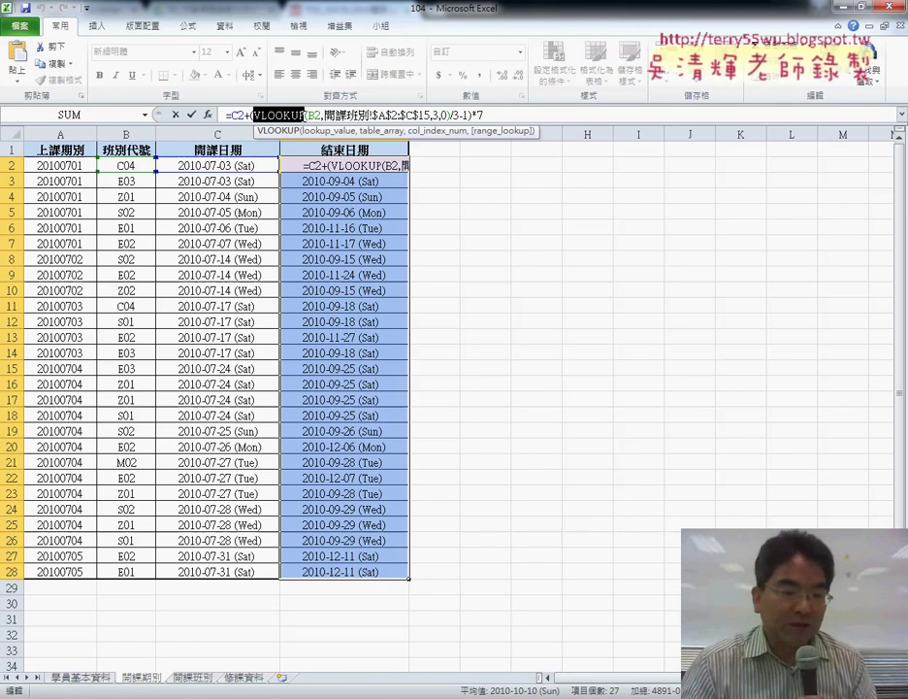
{"action": "key", "text": "Escape"}
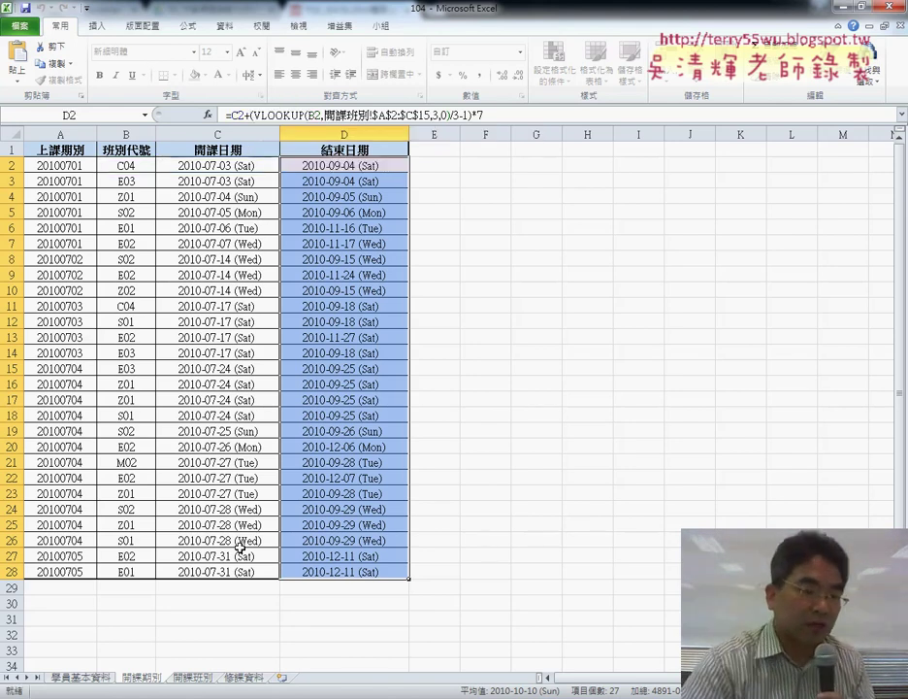
{"action": "key", "text": "alt+Tab"}
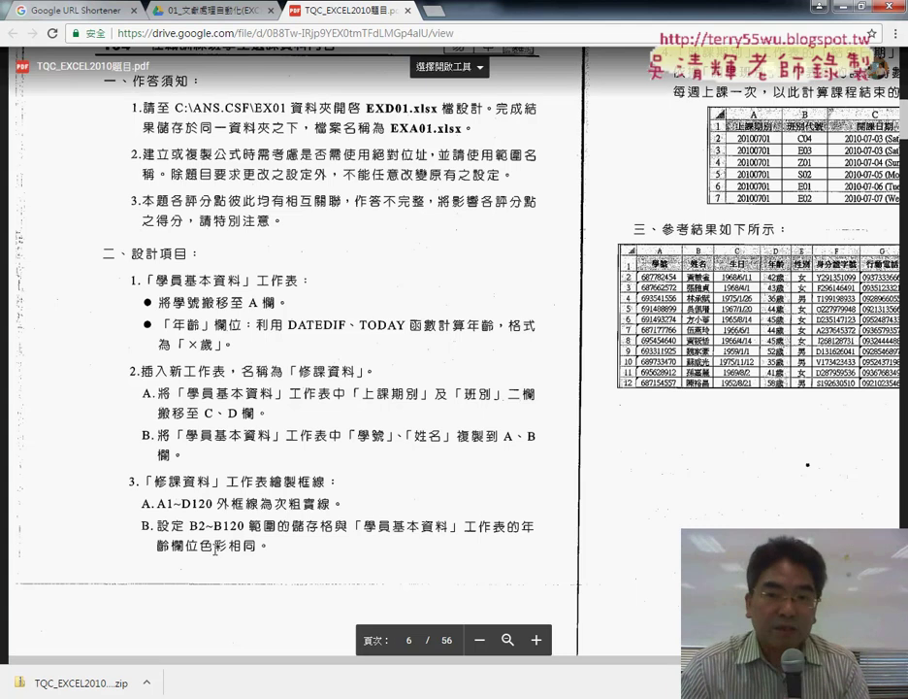
Scroll the PDF back to the 開課期別 task, then bring the EXD01 workbook forward.
{"action": "scroll", "coordinate": [372, 468], "scroll_direction": "right", "scroll_amount": 5}
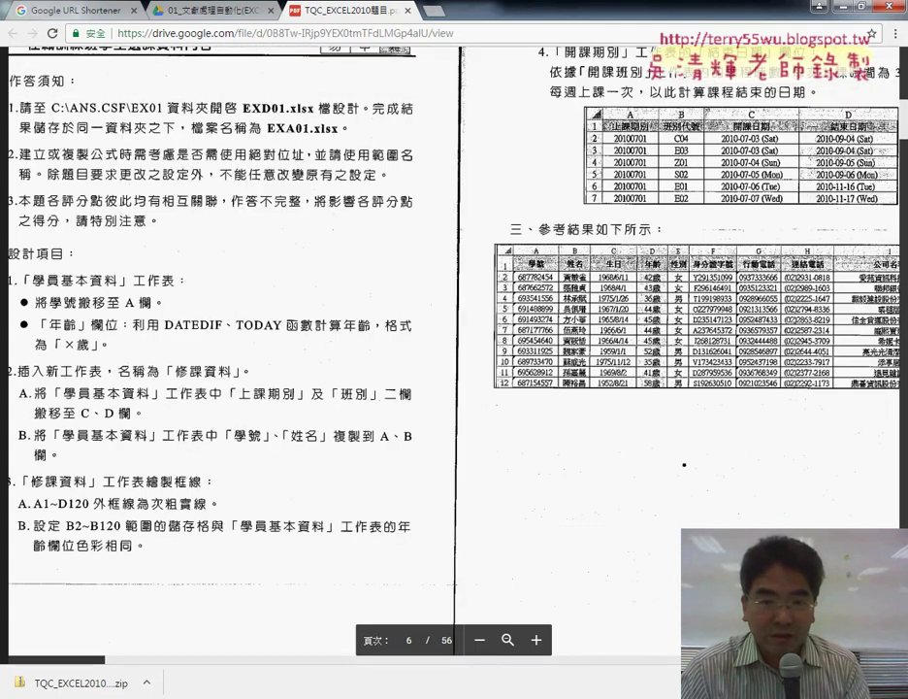
{"action": "scroll", "coordinate": [330, 349], "scroll_direction": "up", "scroll_amount": 3}
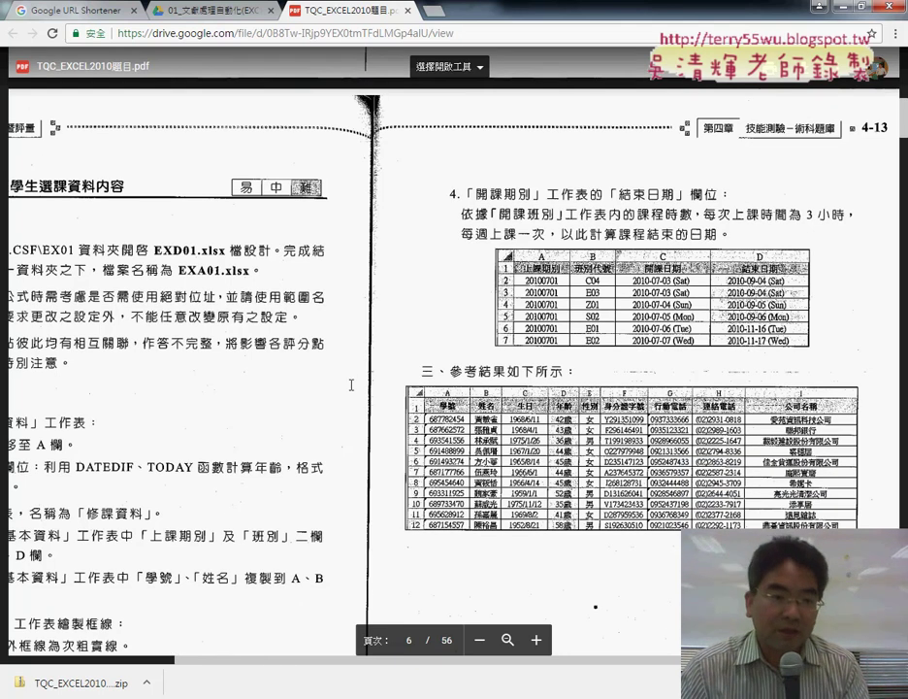
{"action": "mouse_move", "coordinate": [289, 694]}
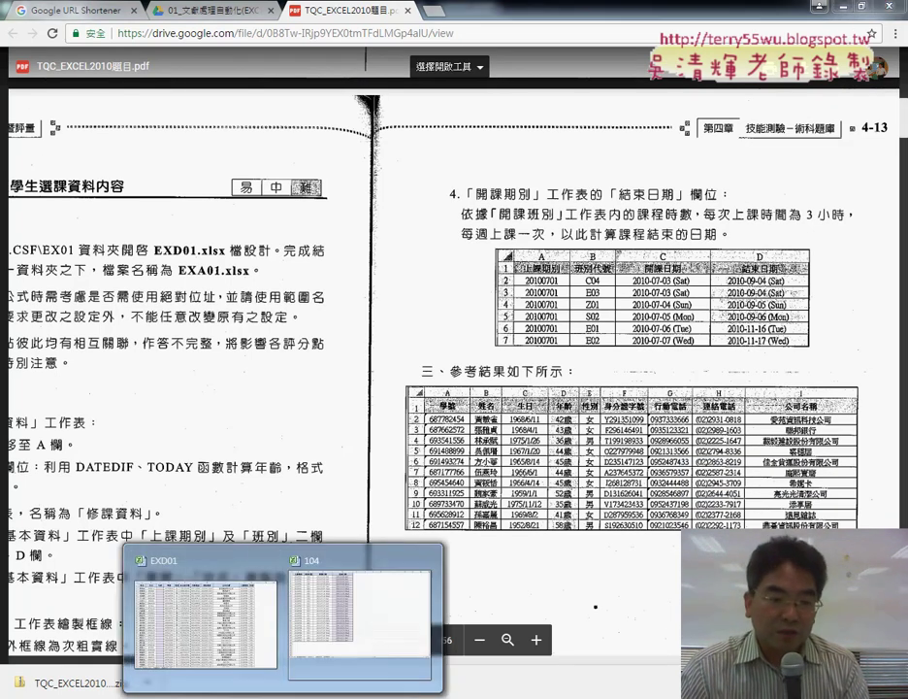
{"action": "left_click", "coordinate": [226, 633]}
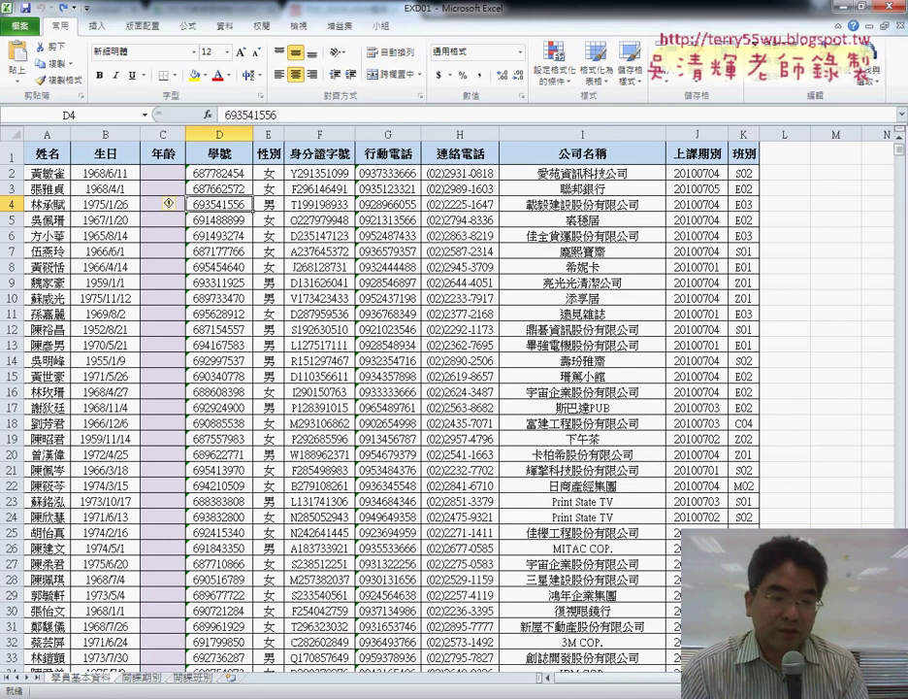
Click into EXD01's 學員基本資料 sheet, then switch to the exam PDF in Acrobat Reader.
{"action": "mouse_move", "coordinate": [257, 694]}
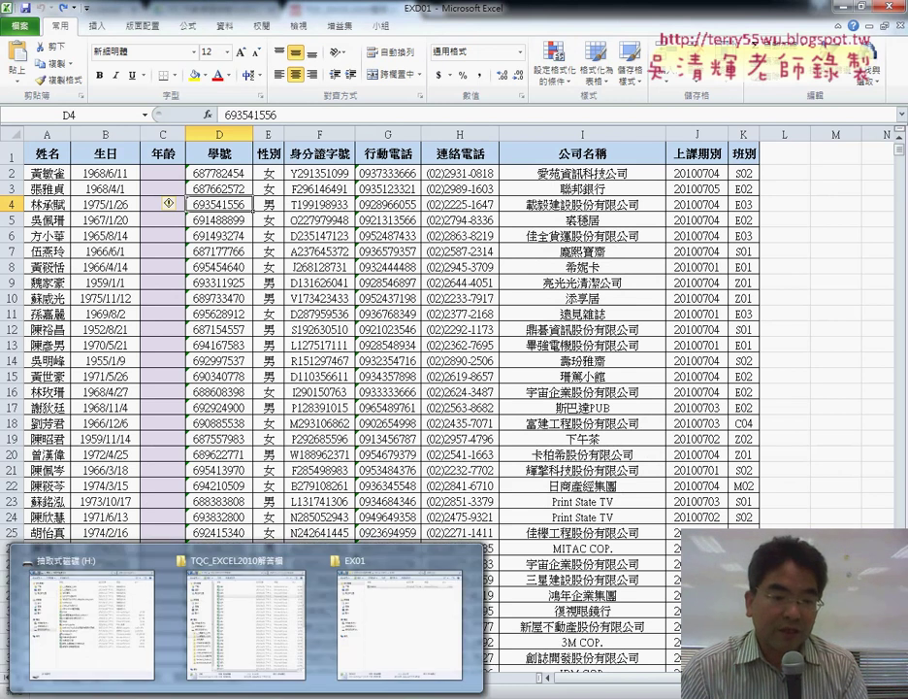
{"action": "left_click", "coordinate": [337, 360]}
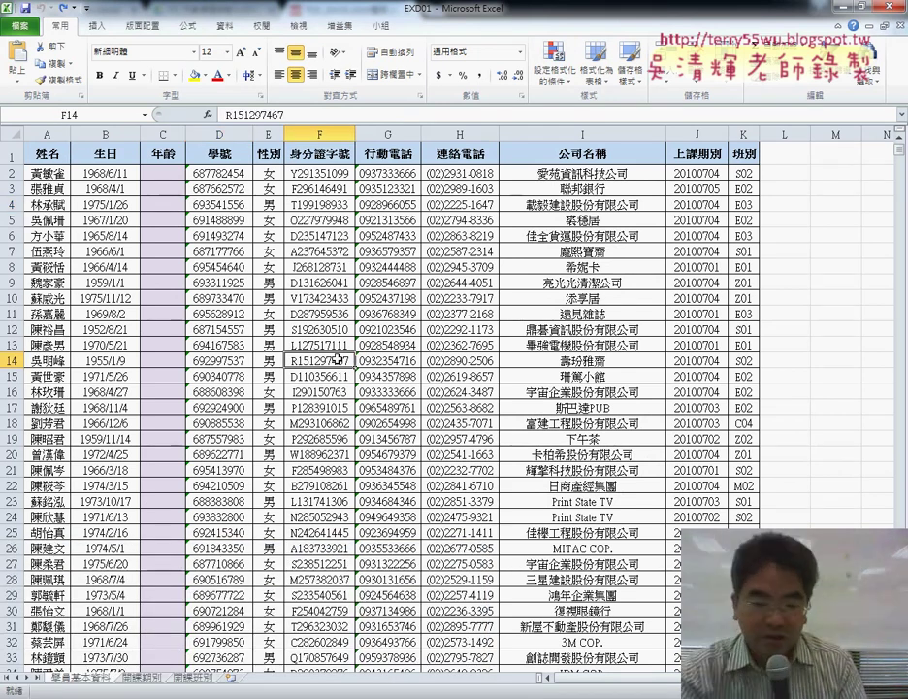
{"action": "key", "text": "alt+Tab"}
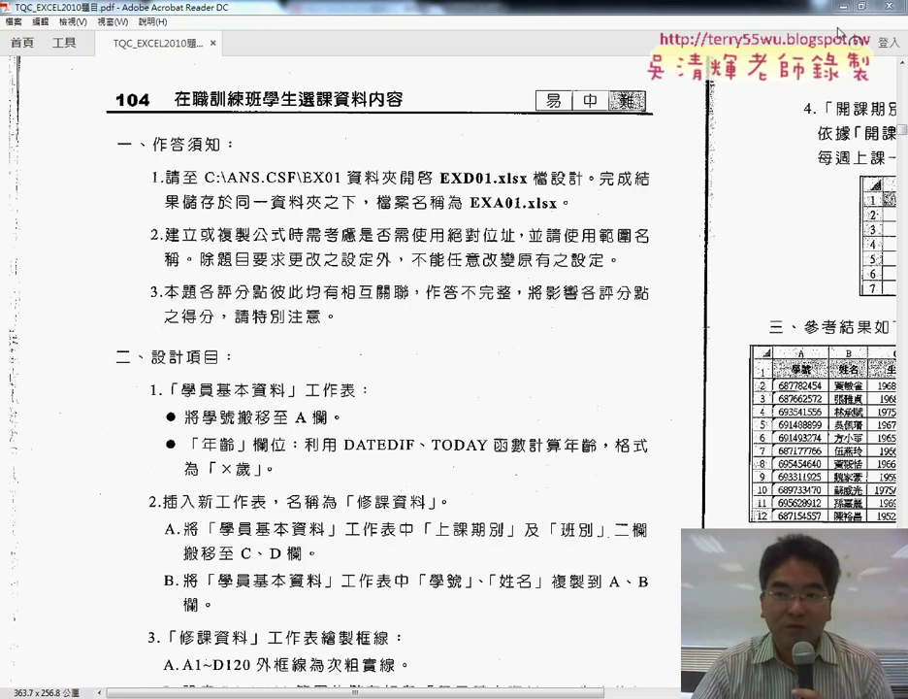
Minimize Acrobat, compare the PDF with EXD01, and select the 學號 column D.
{"action": "left_click", "coordinate": [841, 6]}
{"action": "left_click", "coordinate": [160, 171]}
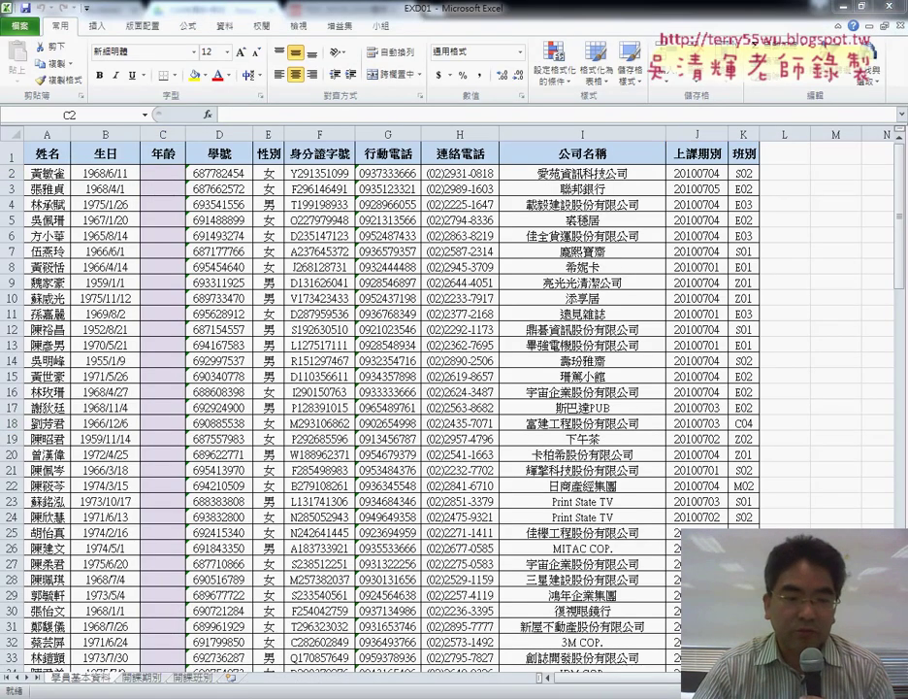
{"action": "key", "text": "alt+Tab"}
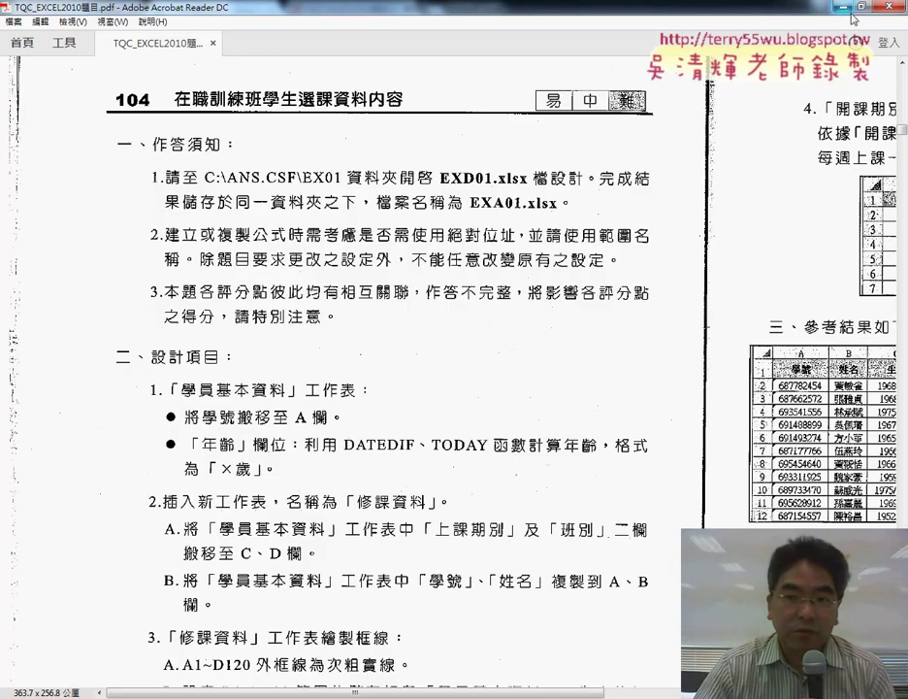
{"action": "key", "text": "alt+Tab"}
{"action": "left_click", "coordinate": [221, 134]}
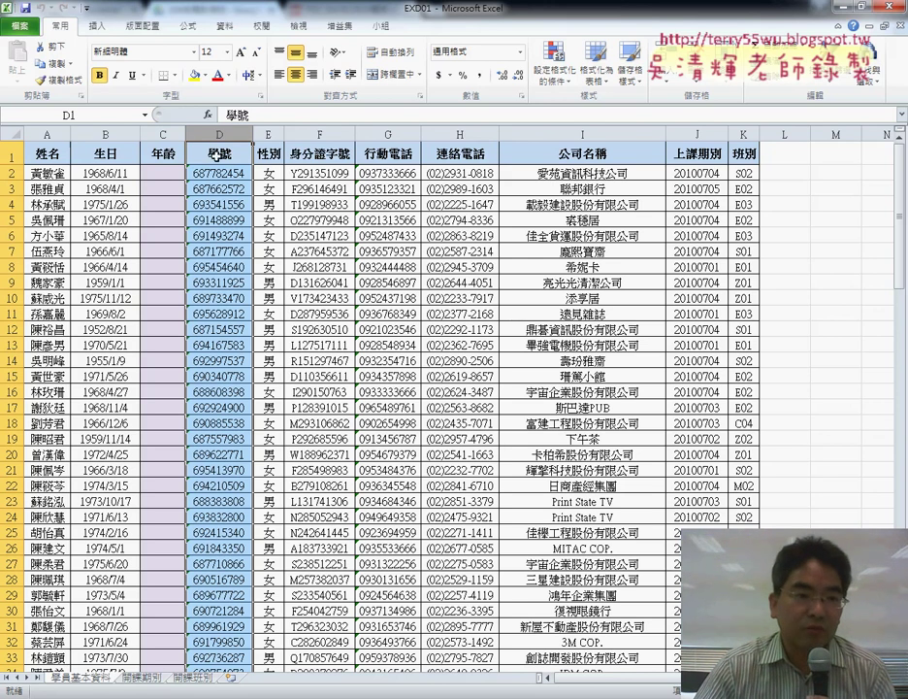
Cut the 學號 column and paste it into column A, then undo the overwrite of 姓名.
{"action": "right_click", "coordinate": [219, 184]}
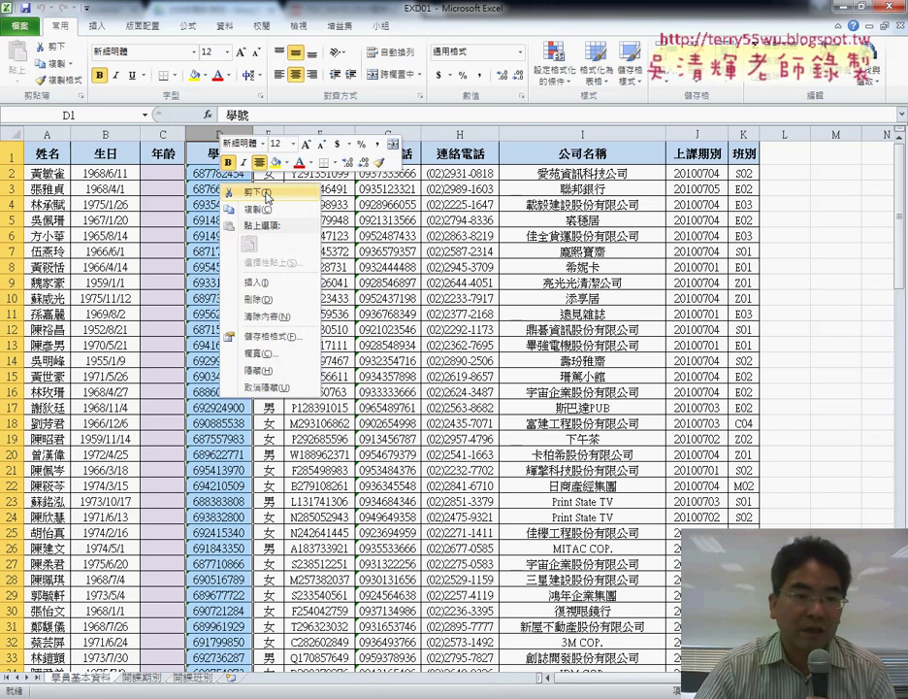
{"action": "left_click", "coordinate": [268, 194]}
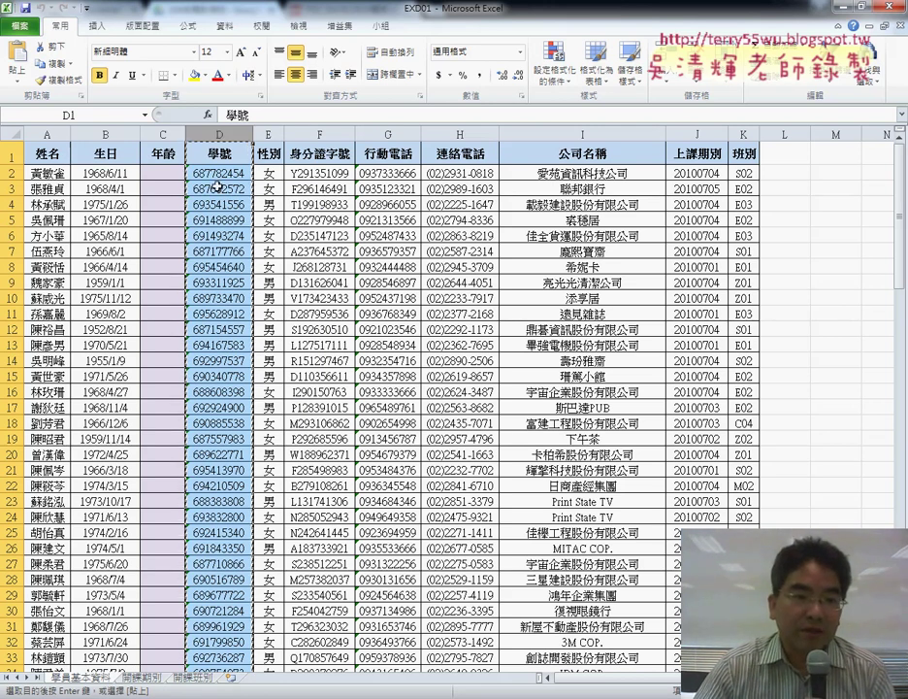
{"action": "left_click", "coordinate": [49, 131]}
{"action": "right_click", "coordinate": [49, 133]}
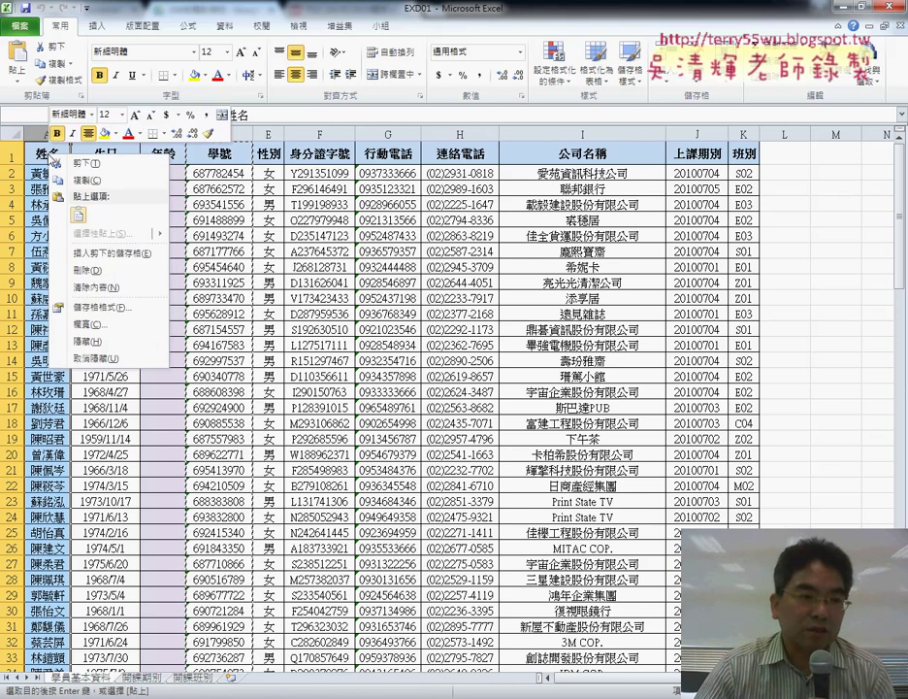
{"action": "left_click", "coordinate": [78, 213]}
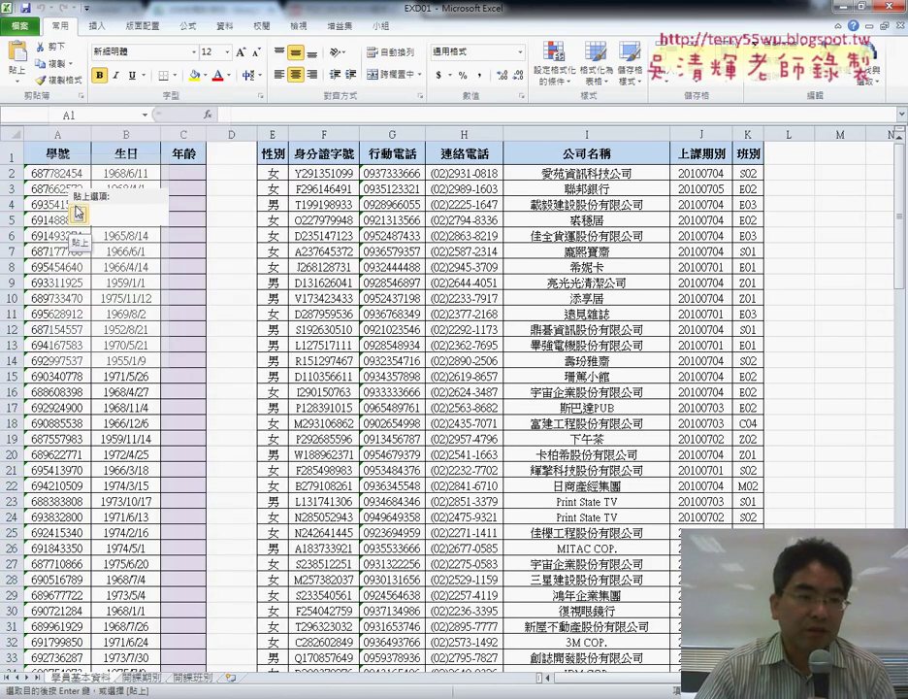
{"action": "key", "text": "ctrl+z"}
Insert the cut 學號 column at cell A1 so it becomes column A before 姓名.
{"action": "right_click", "coordinate": [48, 136]}
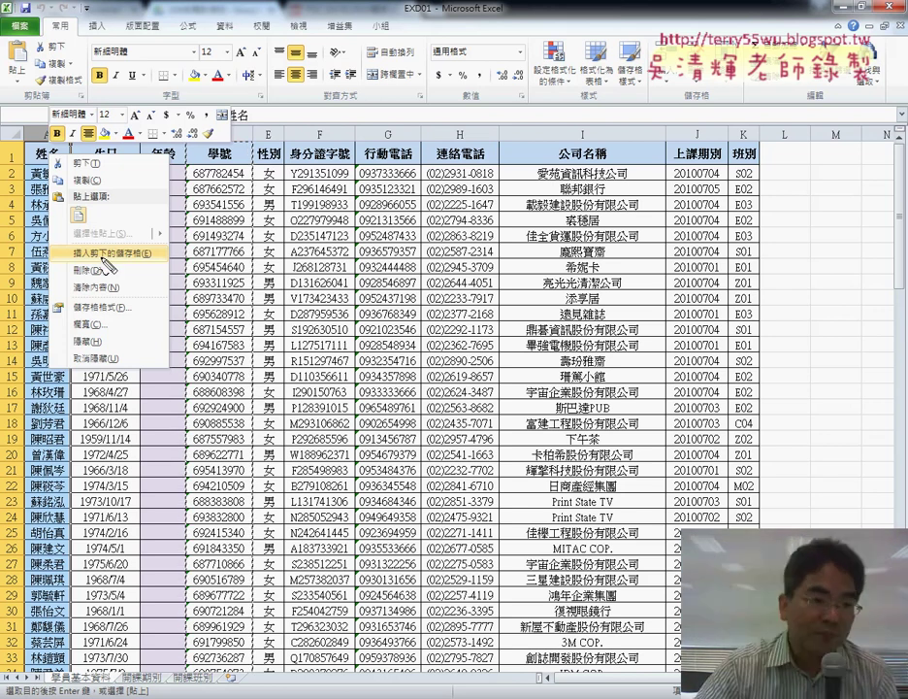
{"action": "mouse_move", "coordinate": [97, 260]}
{"action": "left_mouse_down"}
{"action": "mouse_move", "coordinate": [165, 261]}
{"action": "mouse_move", "coordinate": [163, 269]}
{"action": "left_mouse_up"}
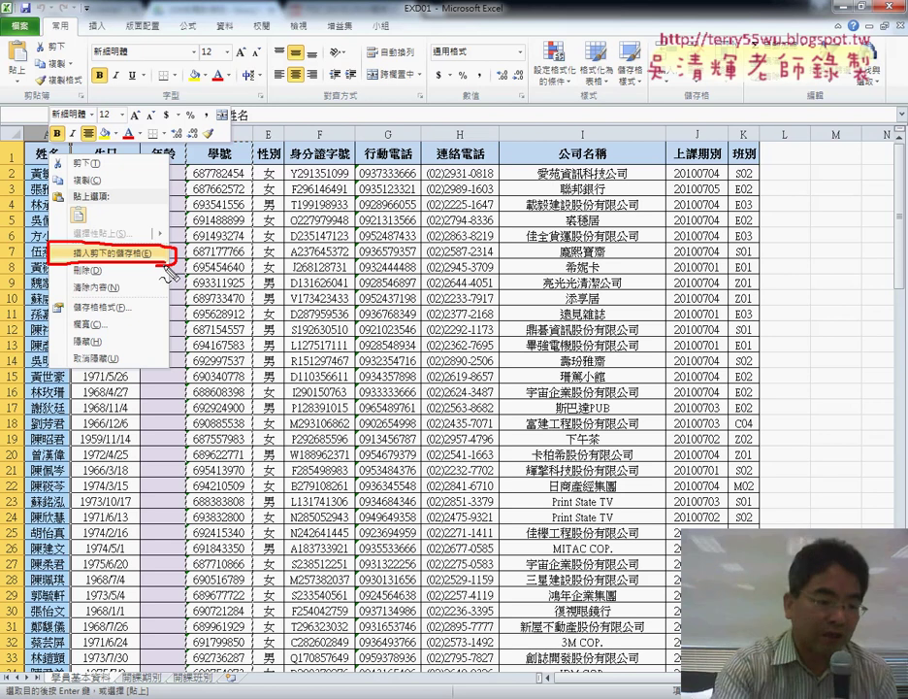
{"action": "key", "text": "Escape"}
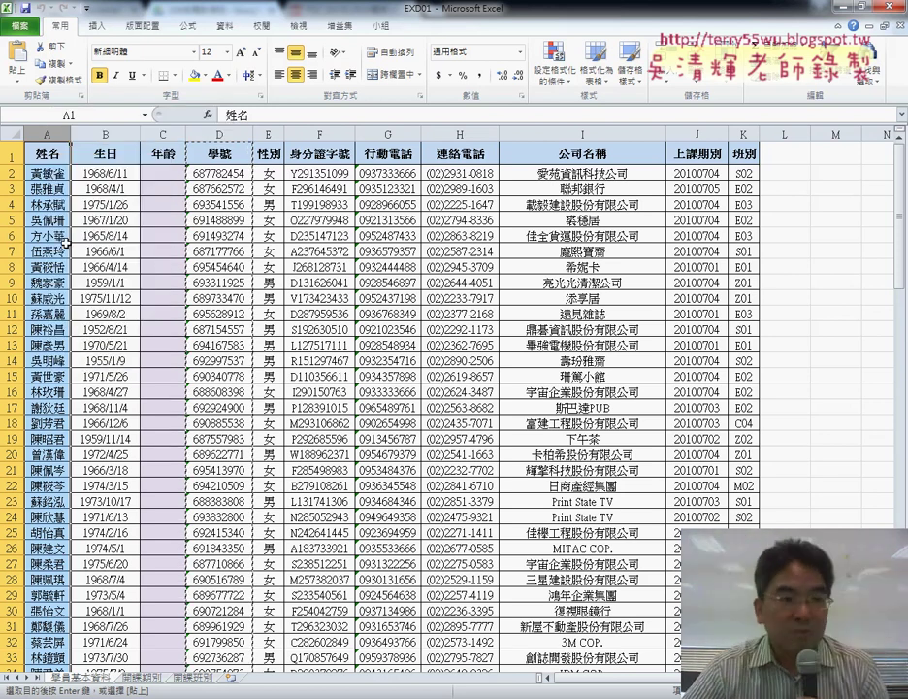
{"action": "right_click", "coordinate": [43, 203]}
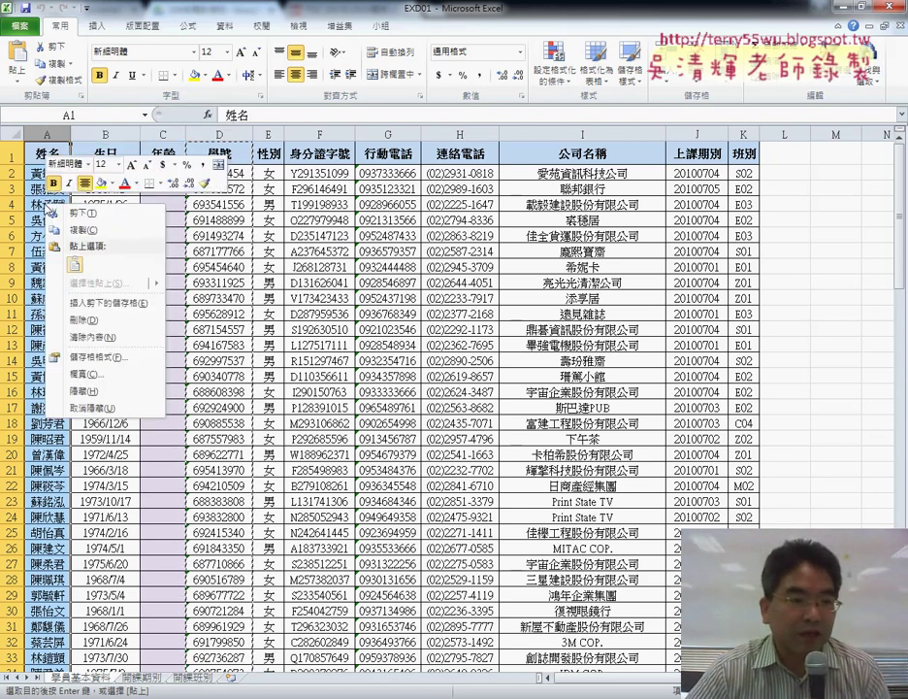
{"action": "left_click", "coordinate": [89, 303]}
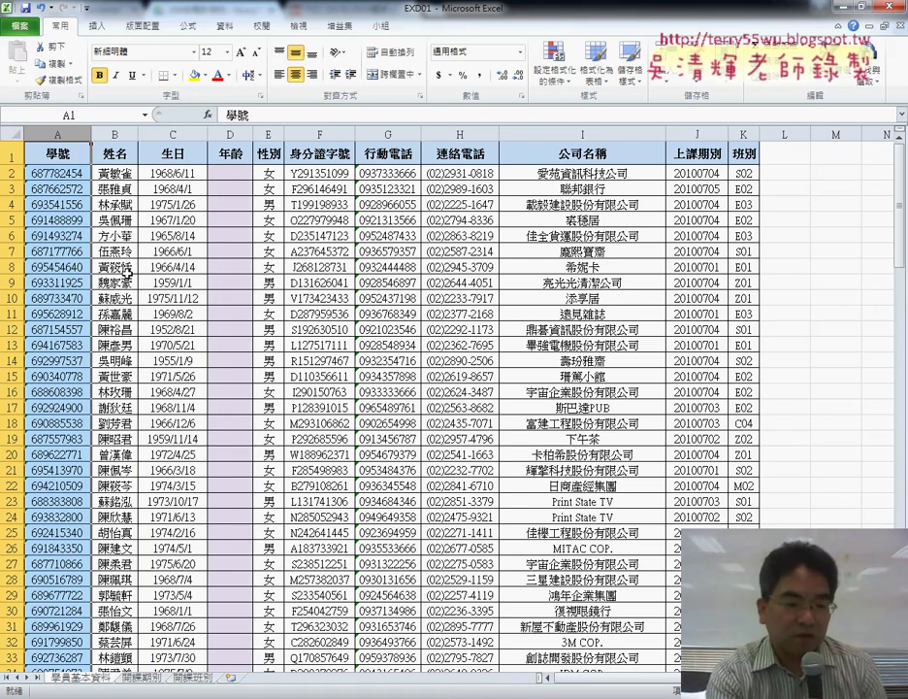
{"action": "key", "text": "ctrl+z"}
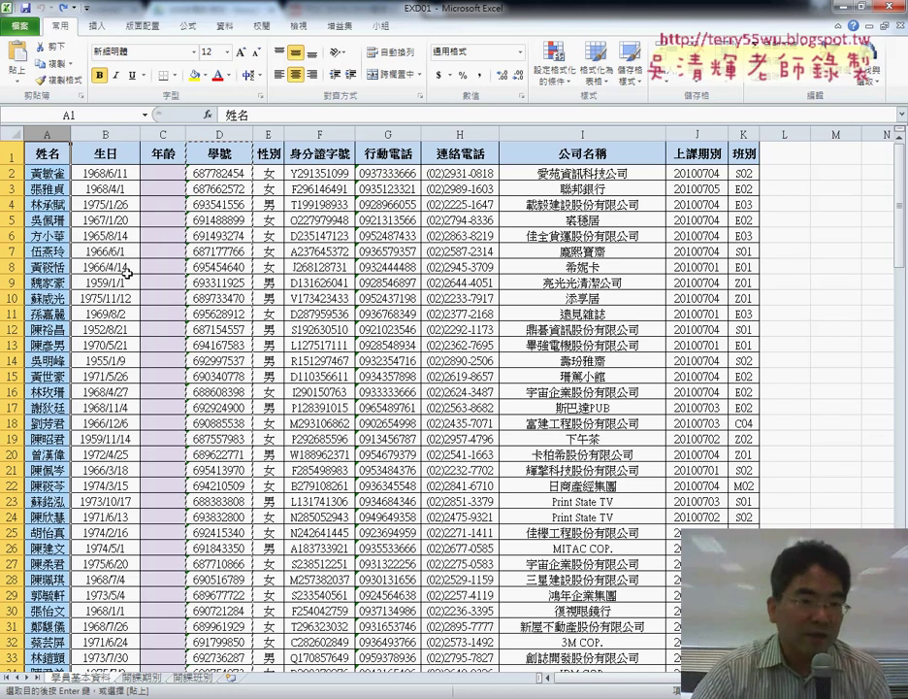
{"action": "right_click", "coordinate": [48, 159]}
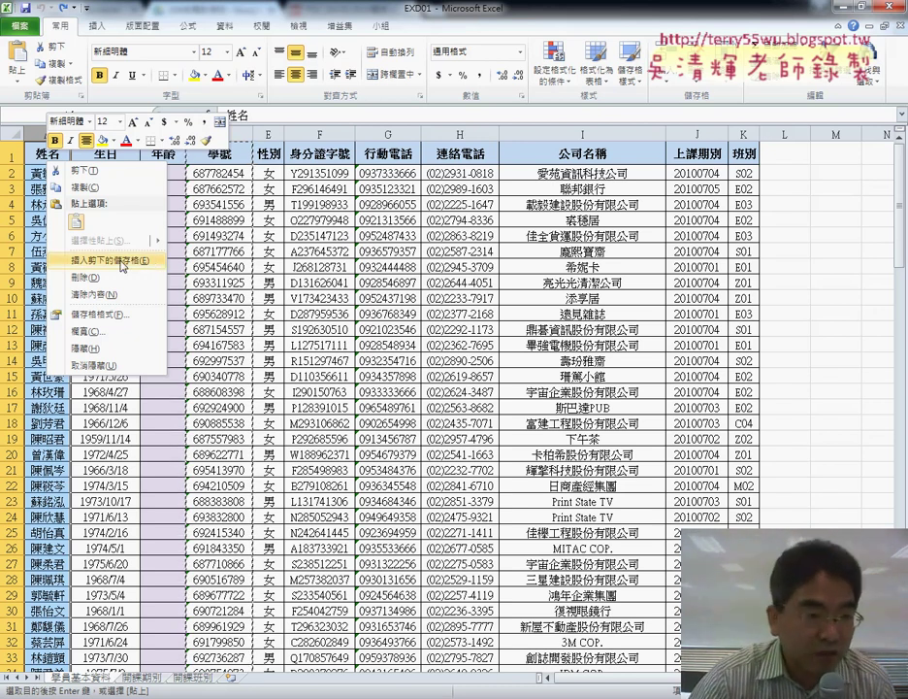
{"action": "left_click", "coordinate": [122, 262]}
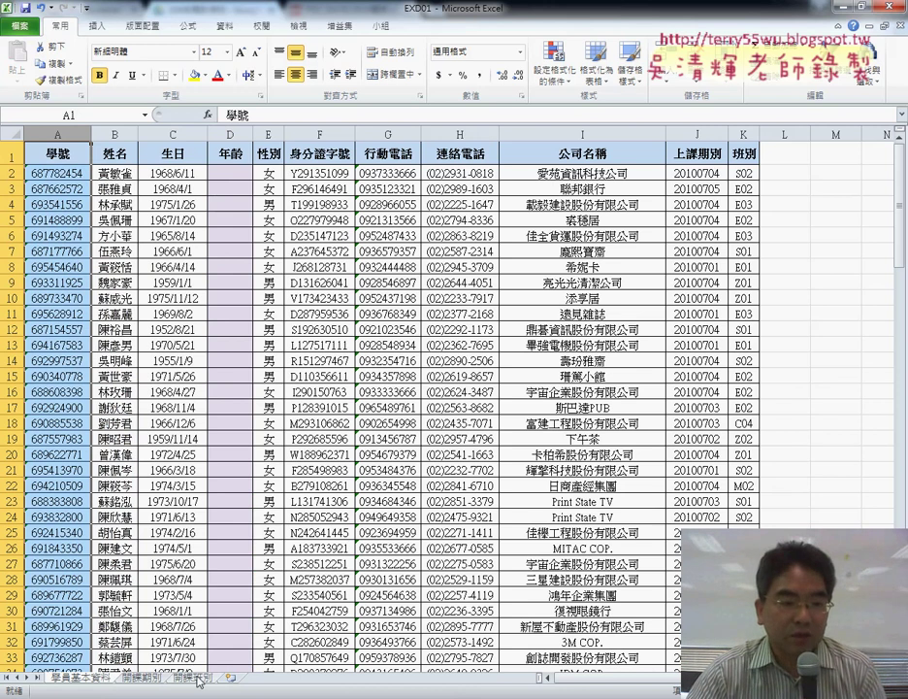
{"action": "left_click", "coordinate": [146, 456]}
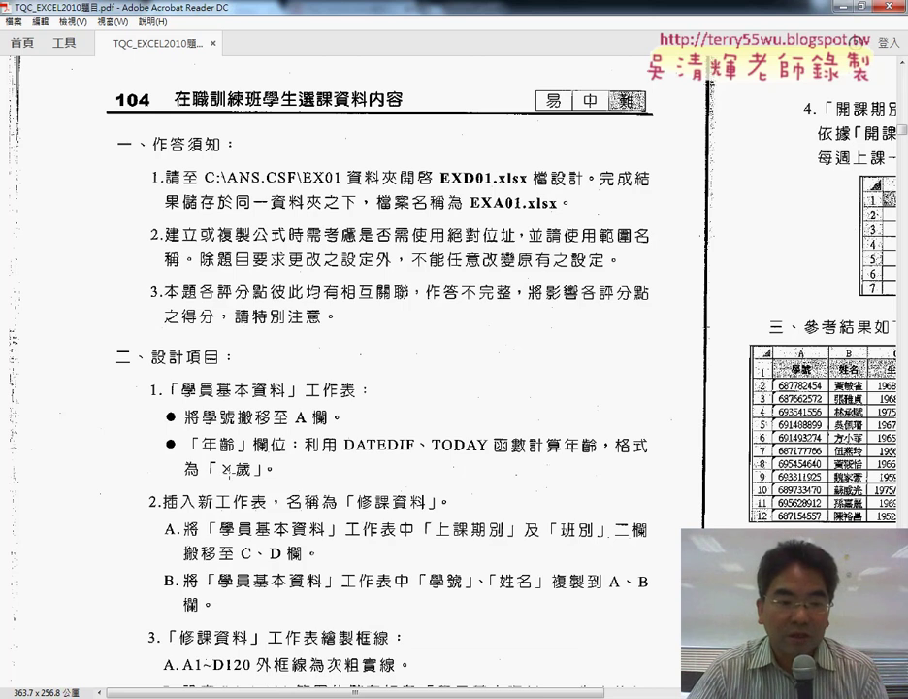
{"action": "left_click", "coordinate": [843, 7]}
{"action": "left_click", "coordinate": [233, 170]}
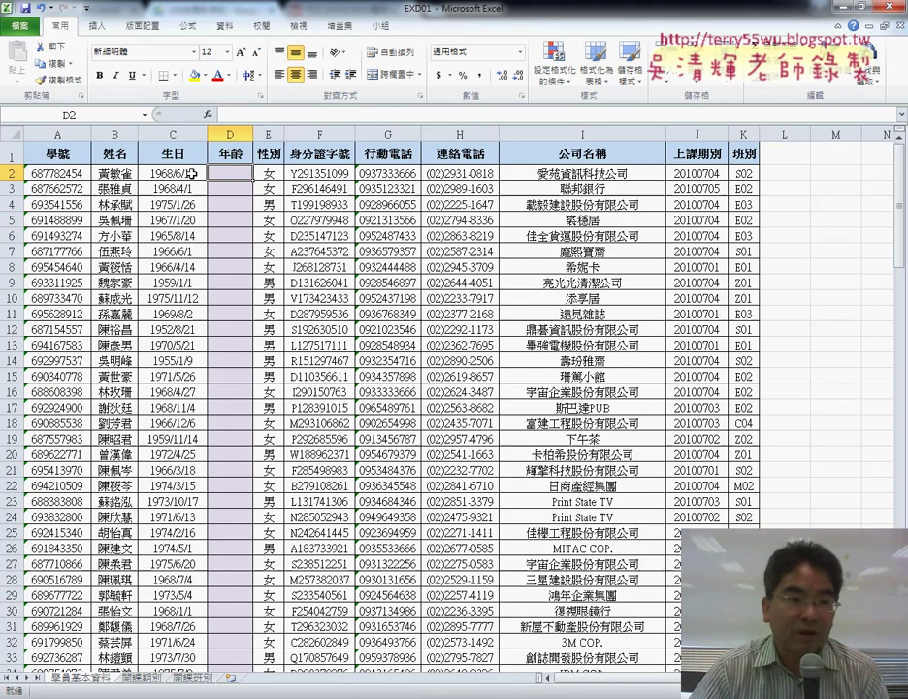
{"action": "key", "text": "Left"}
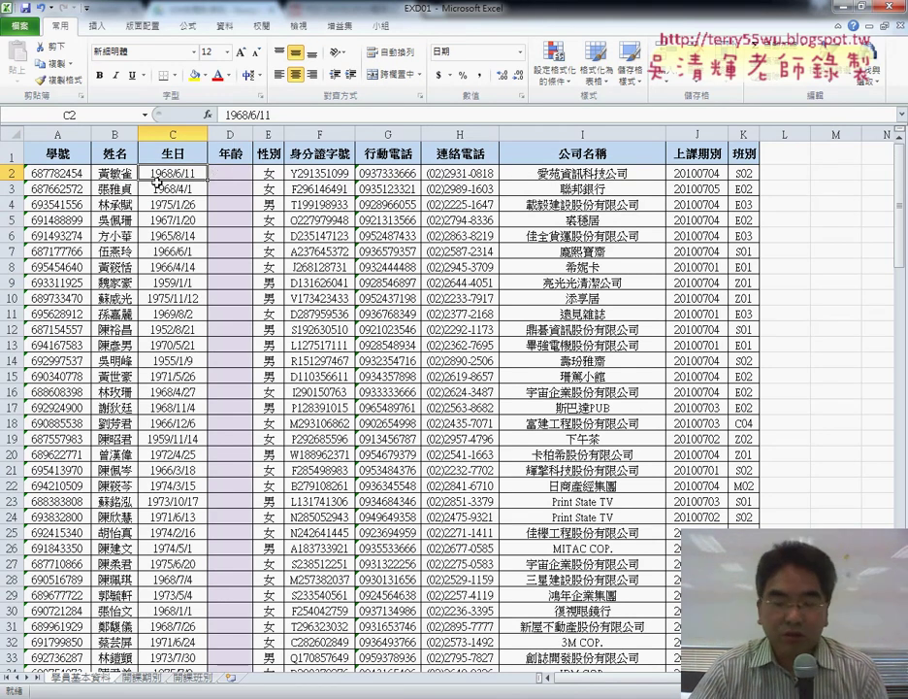
{"action": "left_click", "coordinate": [240, 174]}
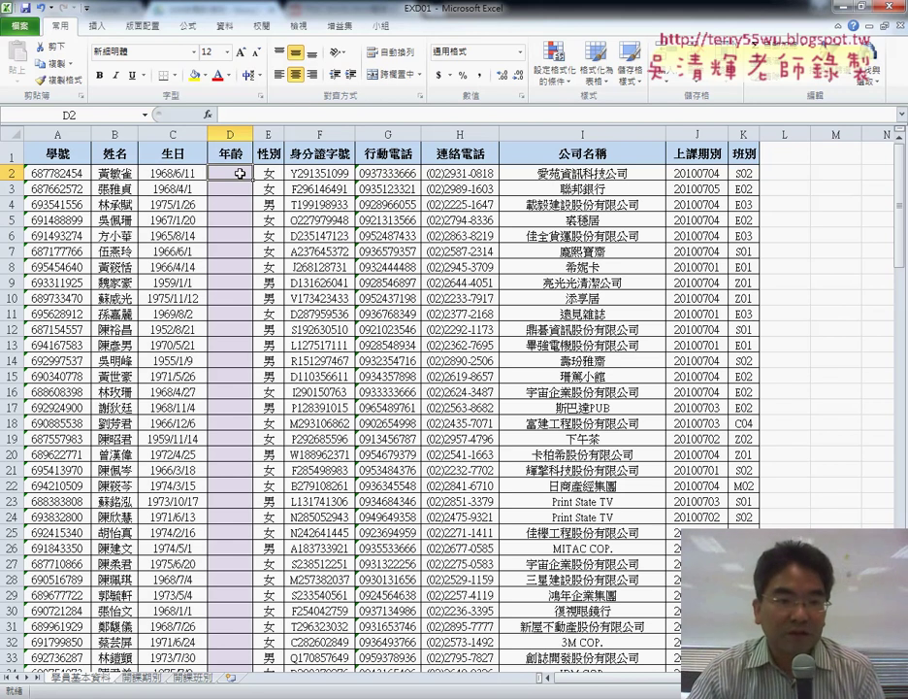
{"action": "left_click", "coordinate": [175, 173]}
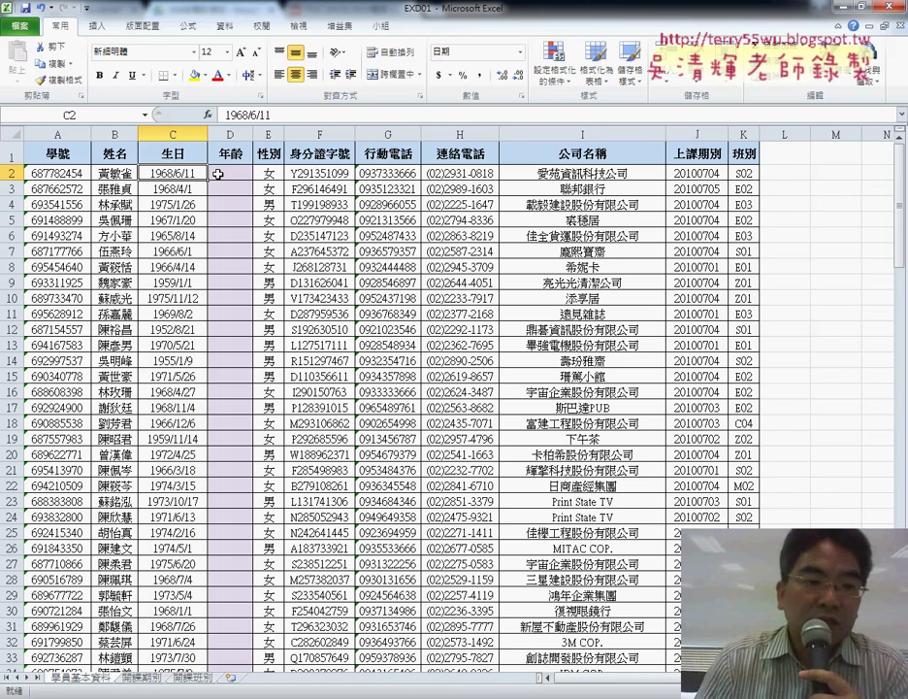
{"action": "left_click", "coordinate": [220, 175]}
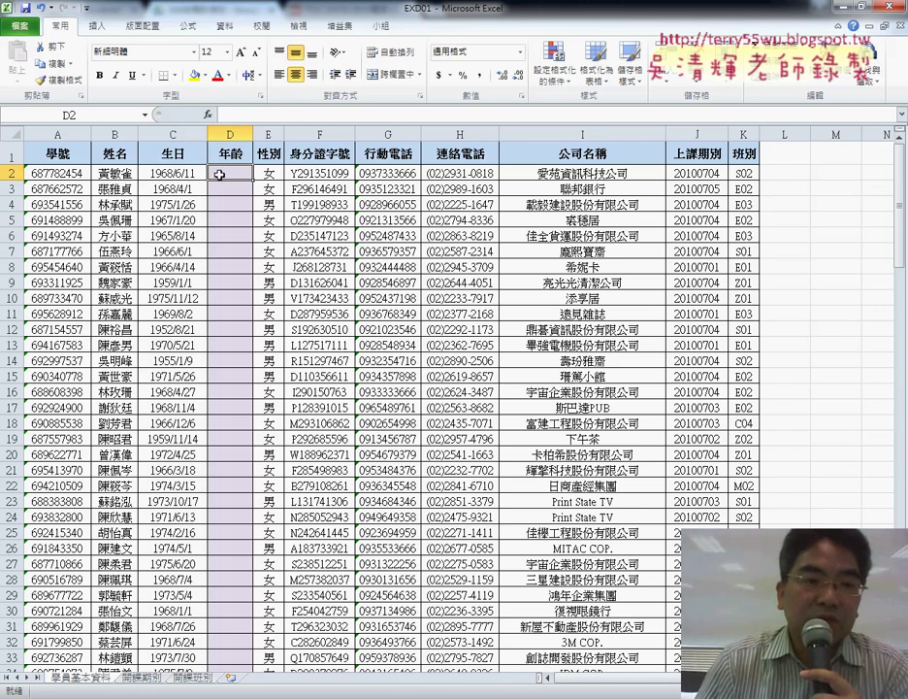
{"action": "left_click", "coordinate": [210, 116]}
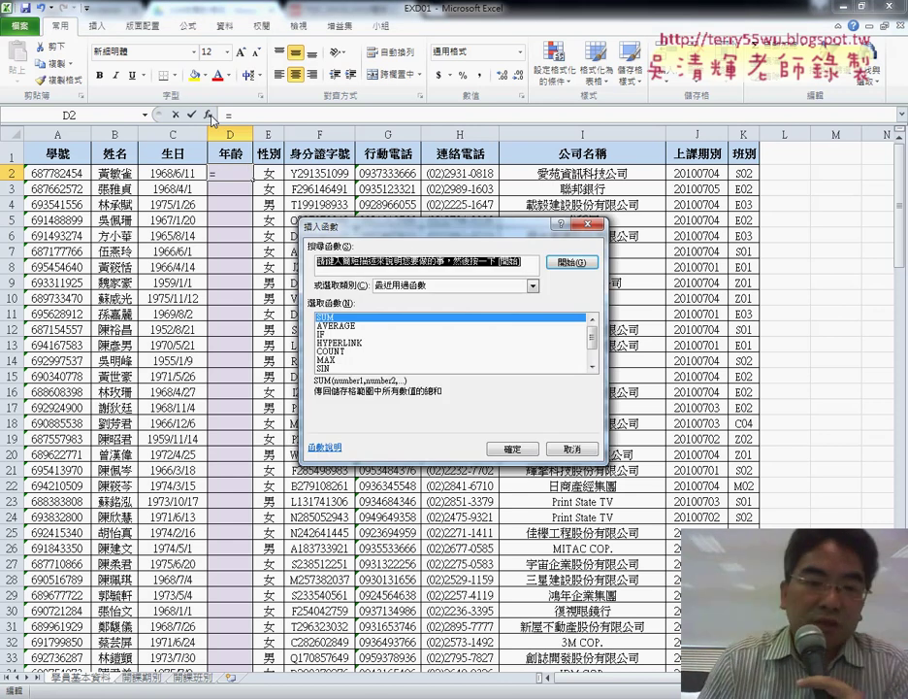
{"action": "left_click", "coordinate": [429, 286]}
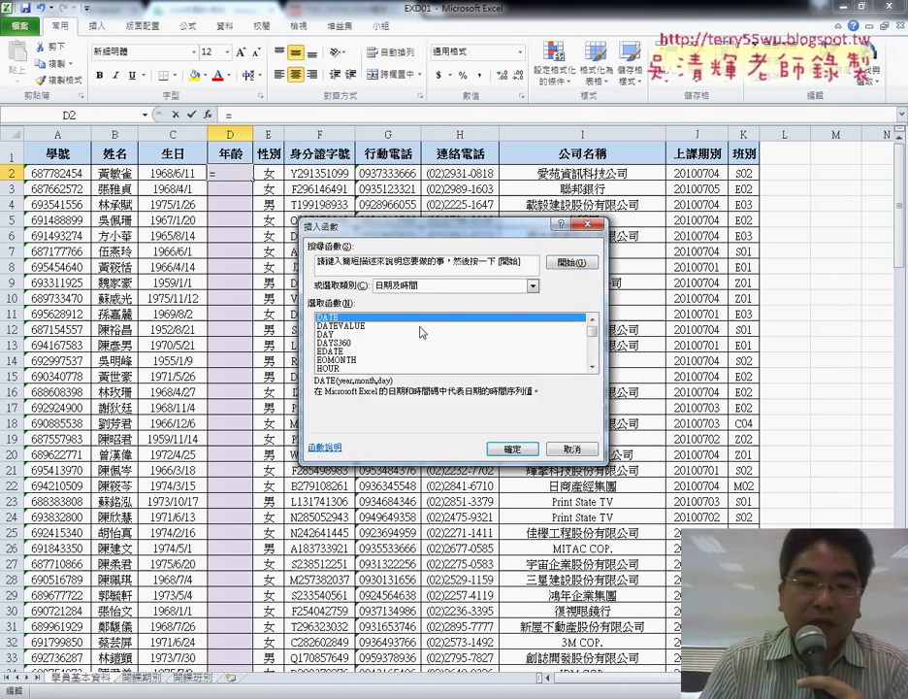
{"action": "left_click", "coordinate": [390, 337]}
{"action": "left_click_drag", "start_coordinate": [593, 335], "coordinate": [597, 330]}
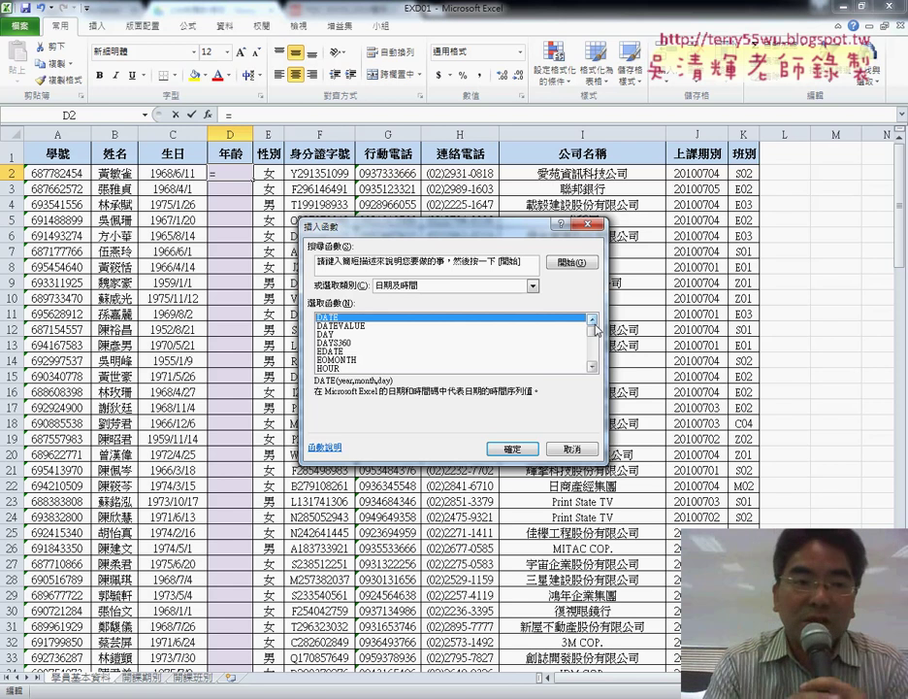
{"action": "left_click", "coordinate": [576, 449]}
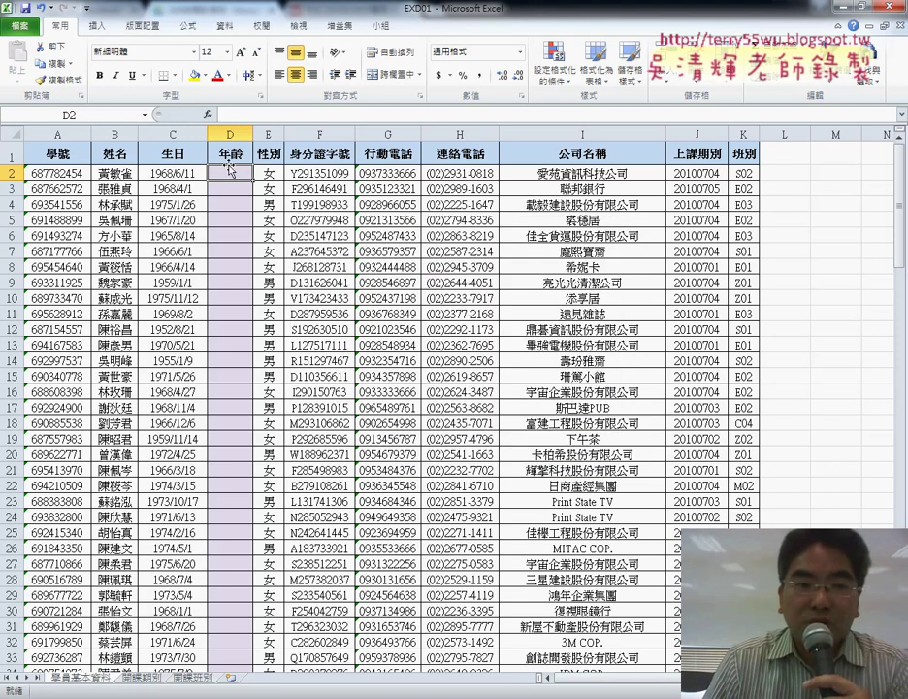
{"action": "left_click", "coordinate": [238, 114]}
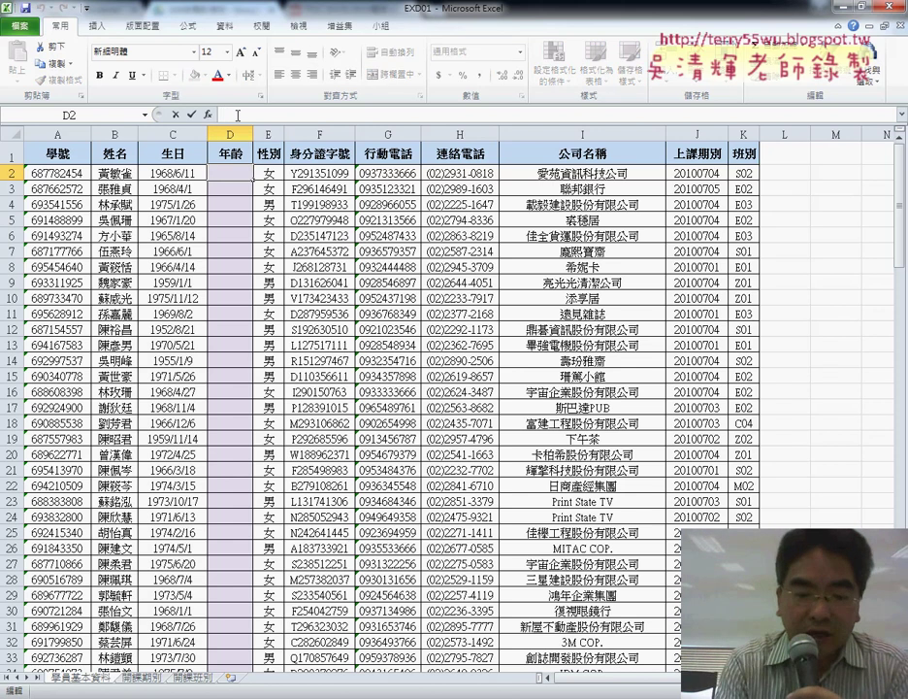
Enter =DATEDIF(C2,TODAY(),"Y") in D2 so it shows the first student's age, 48.
{"action": "type", "text": "="}
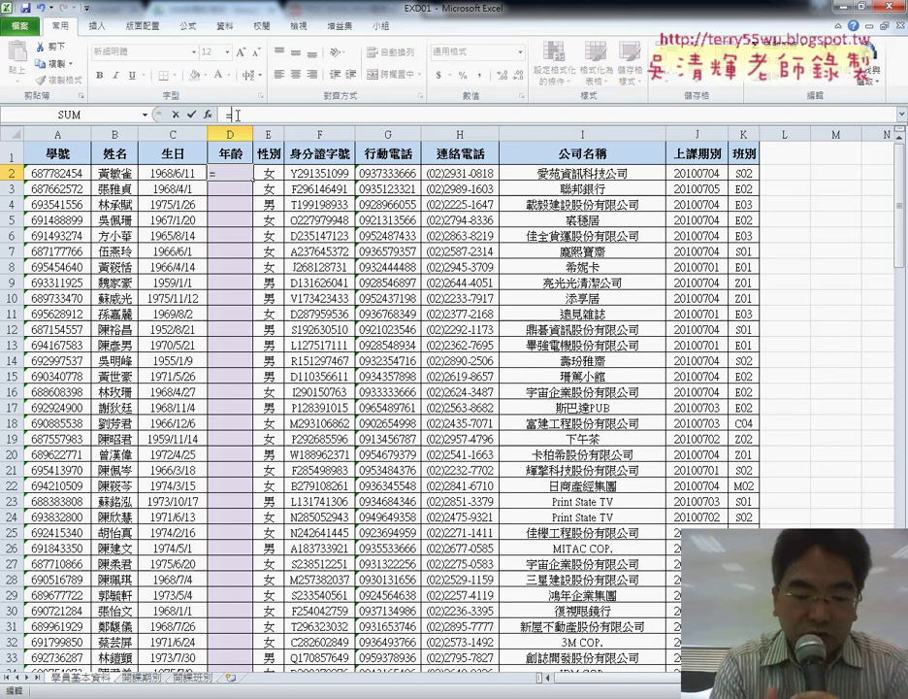
{"action": "type", "text": "dat"}
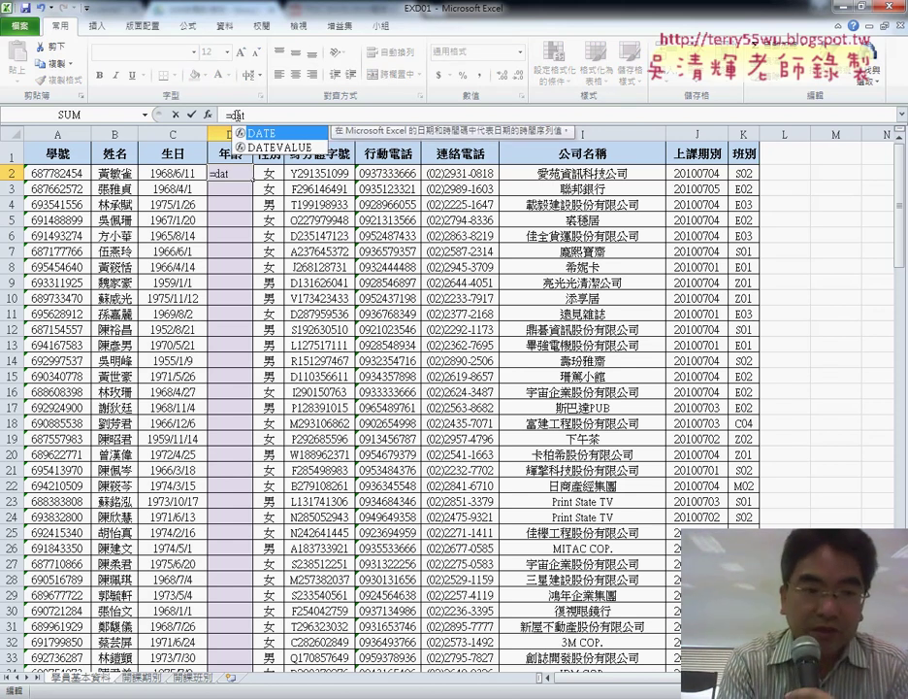
{"action": "type", "text": "ed"}
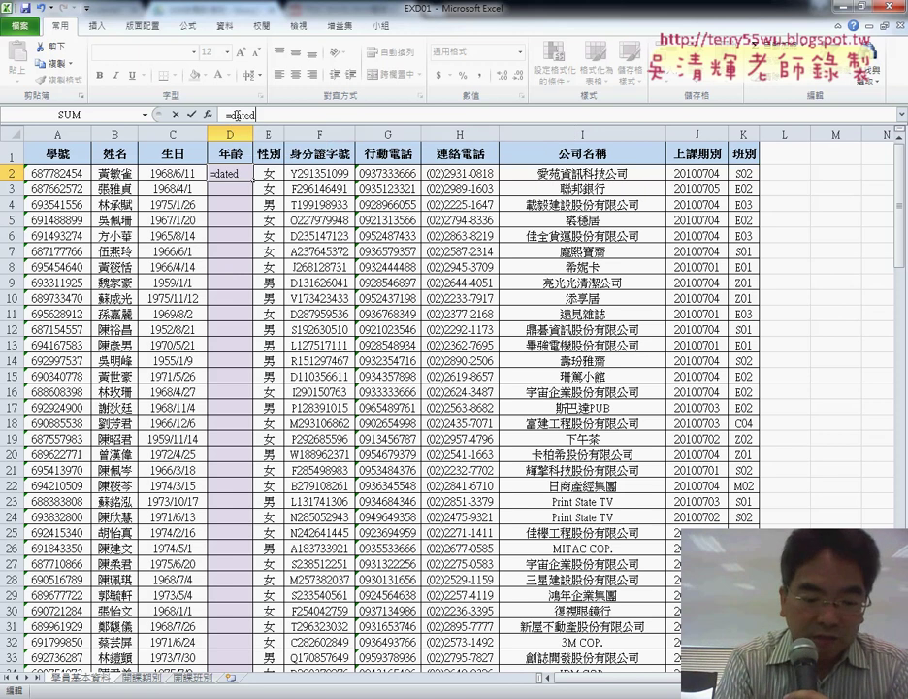
{"action": "type", "text": "if("}
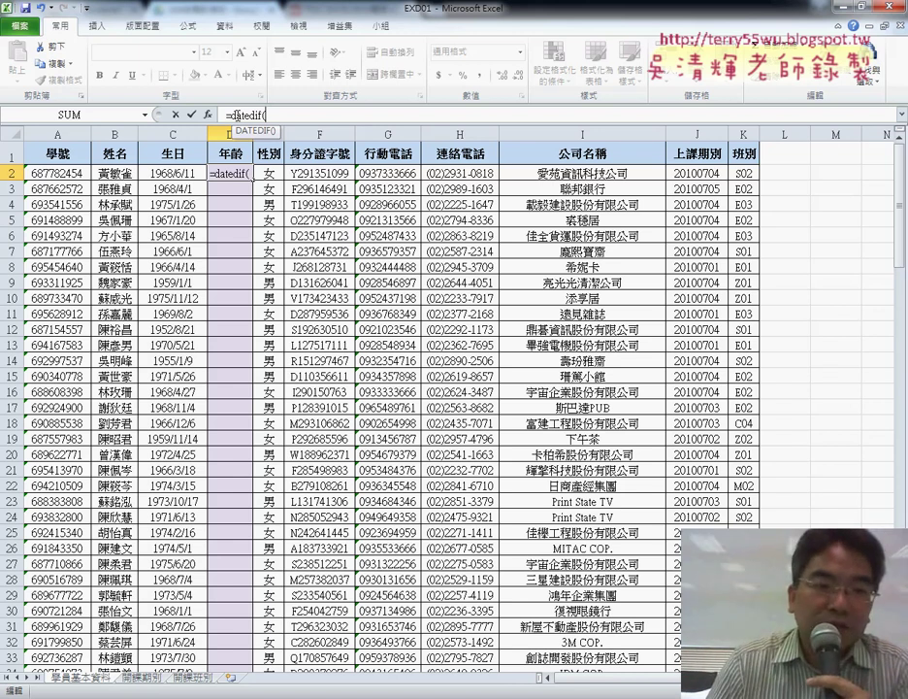
{"action": "left_click", "coordinate": [178, 175]}
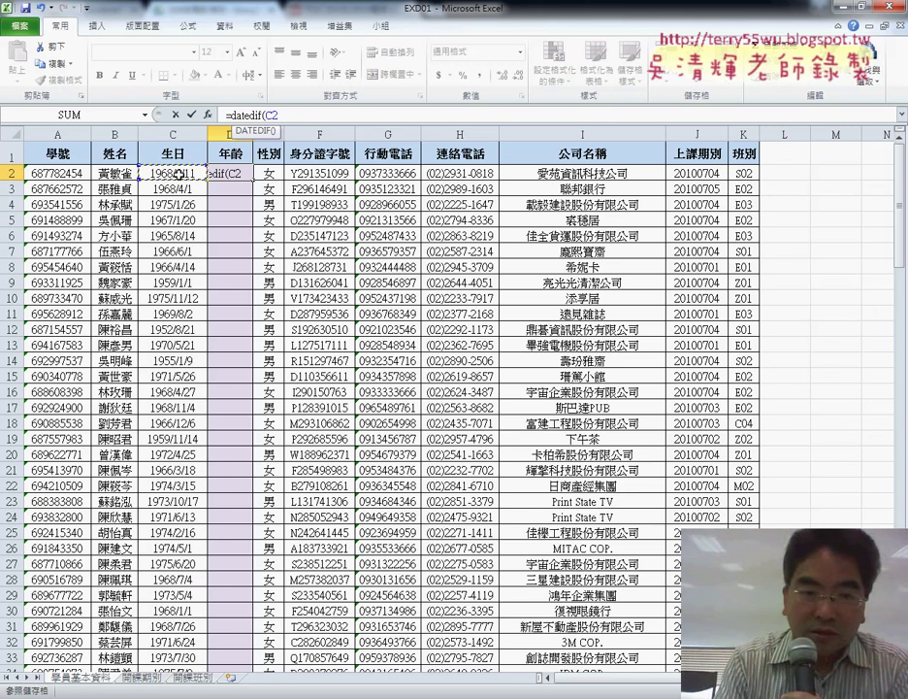
{"action": "type", "text": ","}
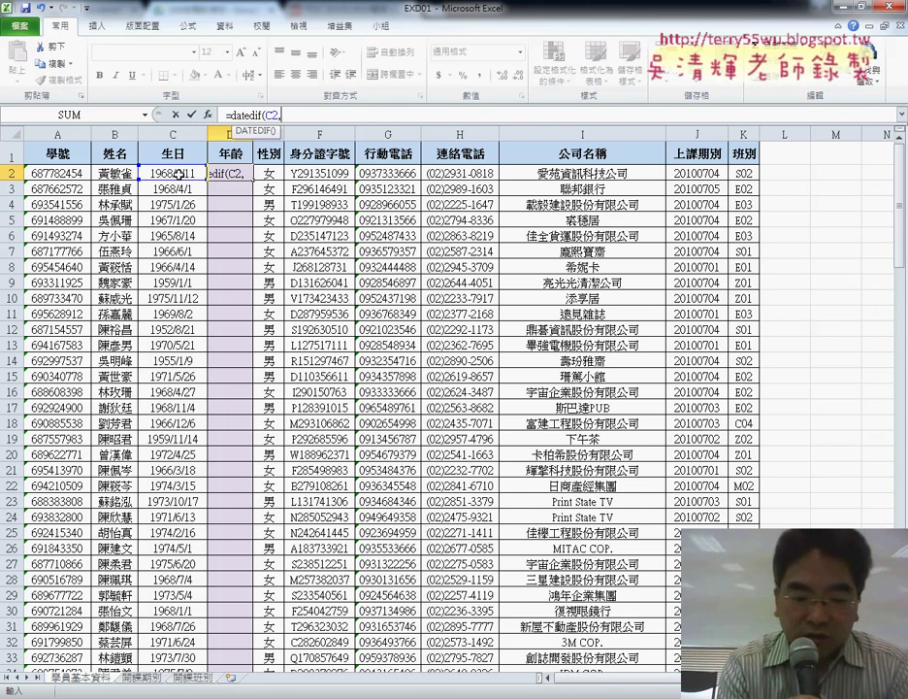
{"action": "type", "text": "t"}
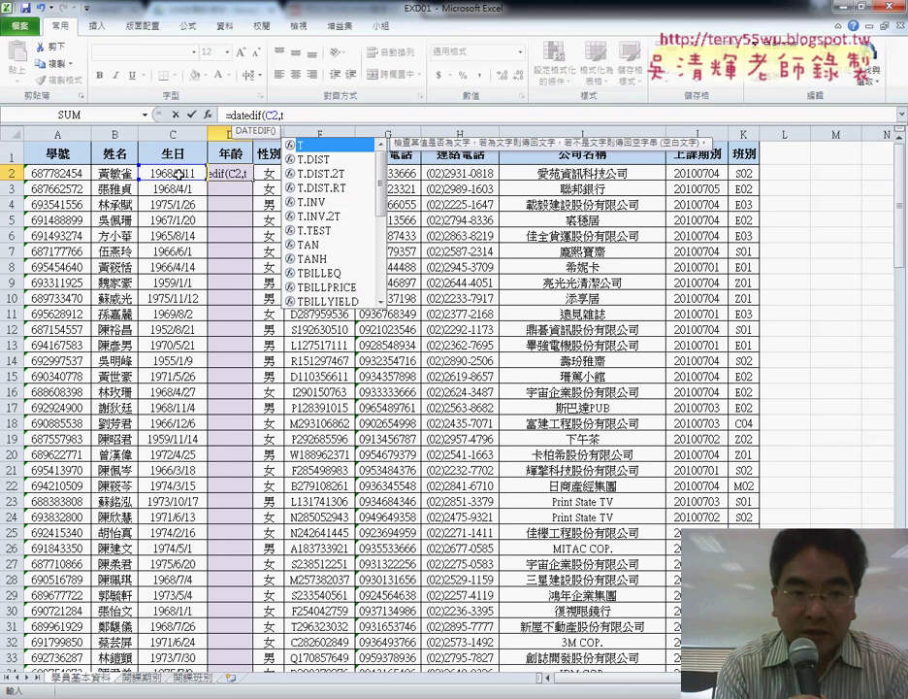
{"action": "type", "text": "oday"}
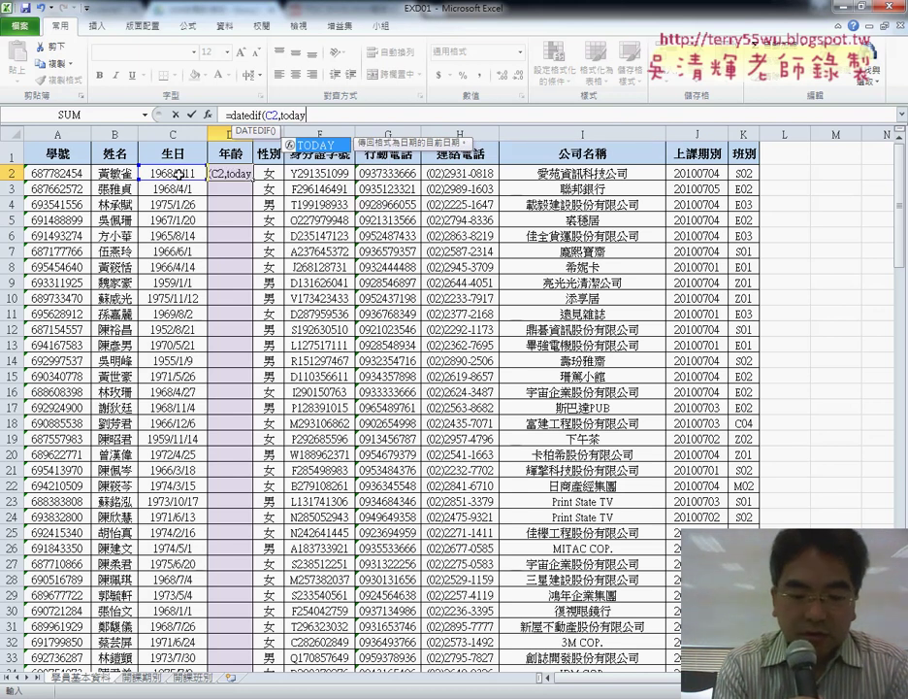
{"action": "type", "text": "("}
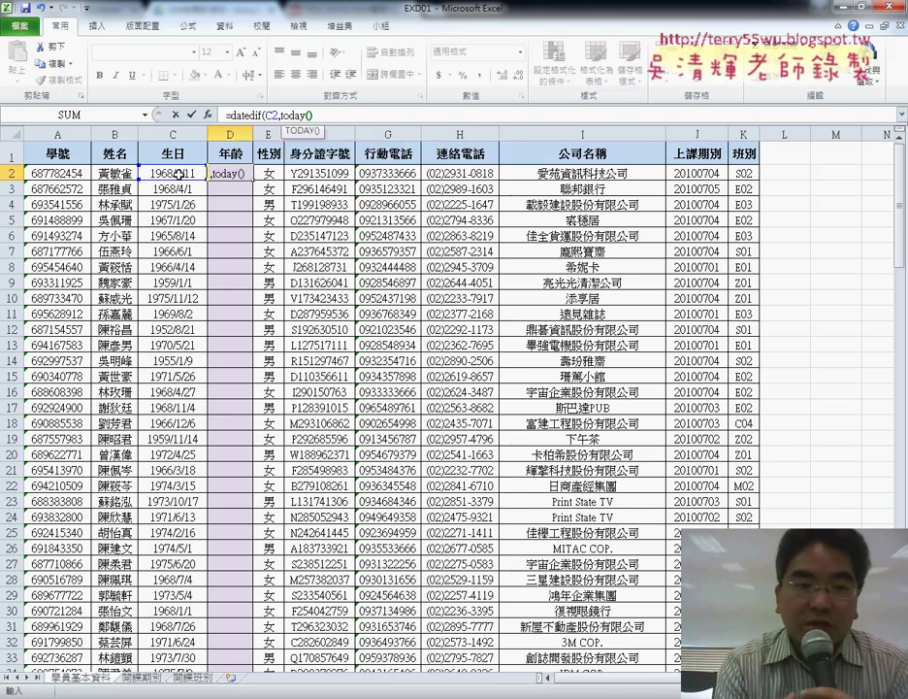
{"action": "type", "text": ")"}
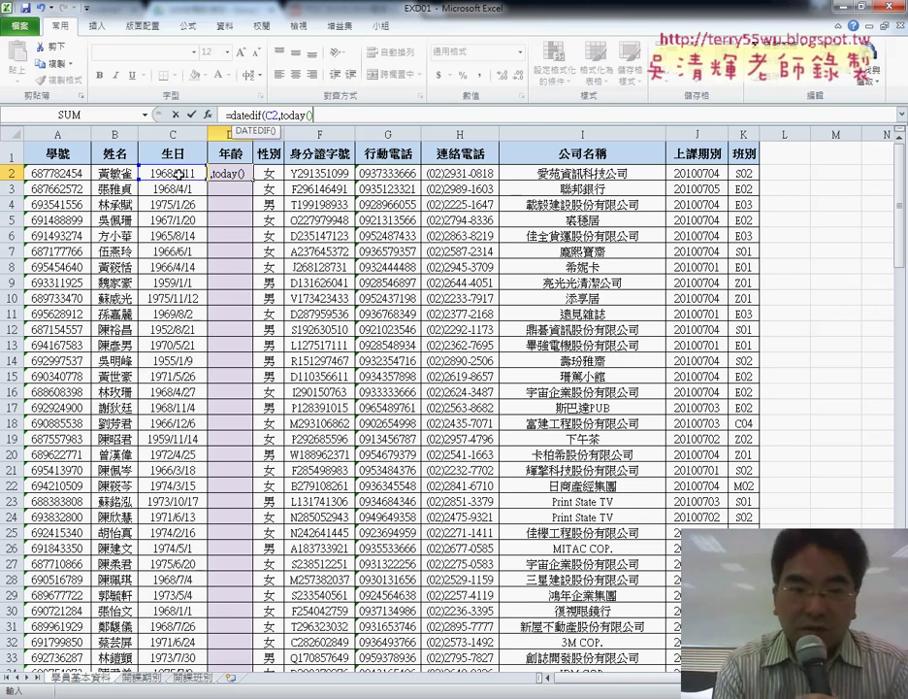
{"action": "type", "text": ","}
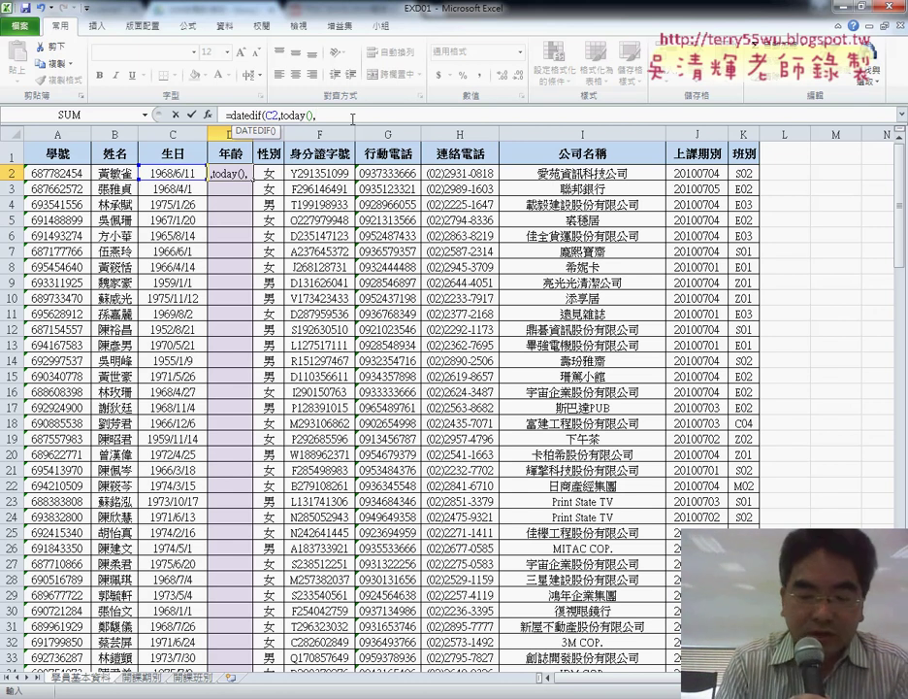
{"action": "type", "text": "\""}
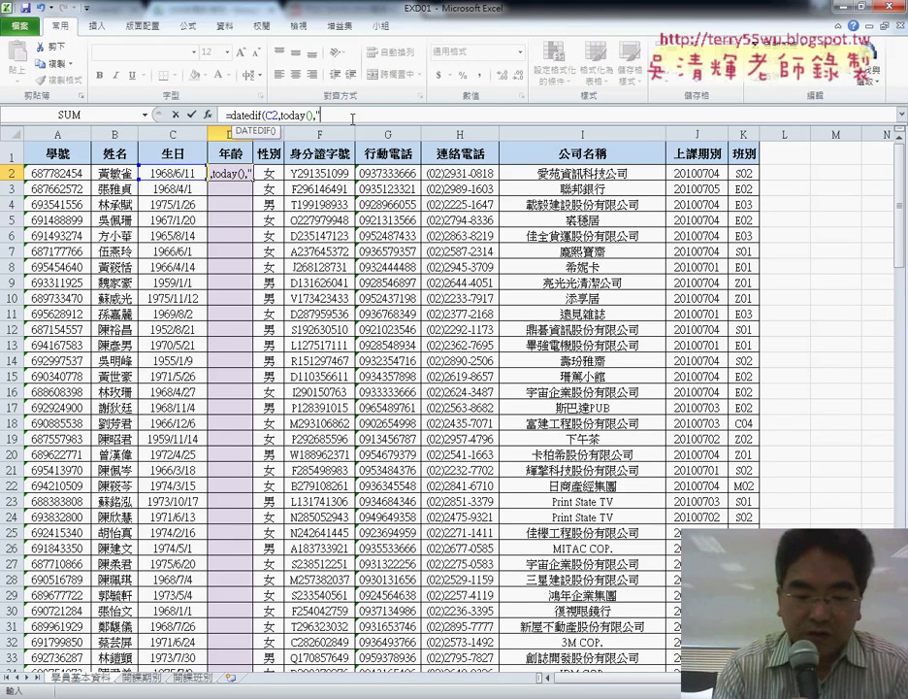
{"action": "type", "text": "Y"}
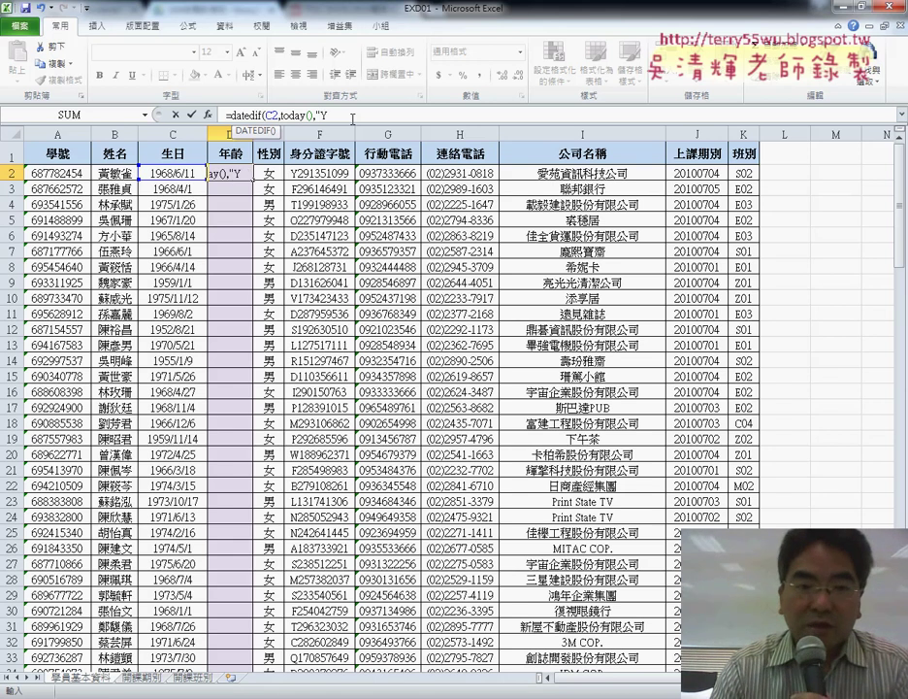
{"action": "type", "text": "\""}
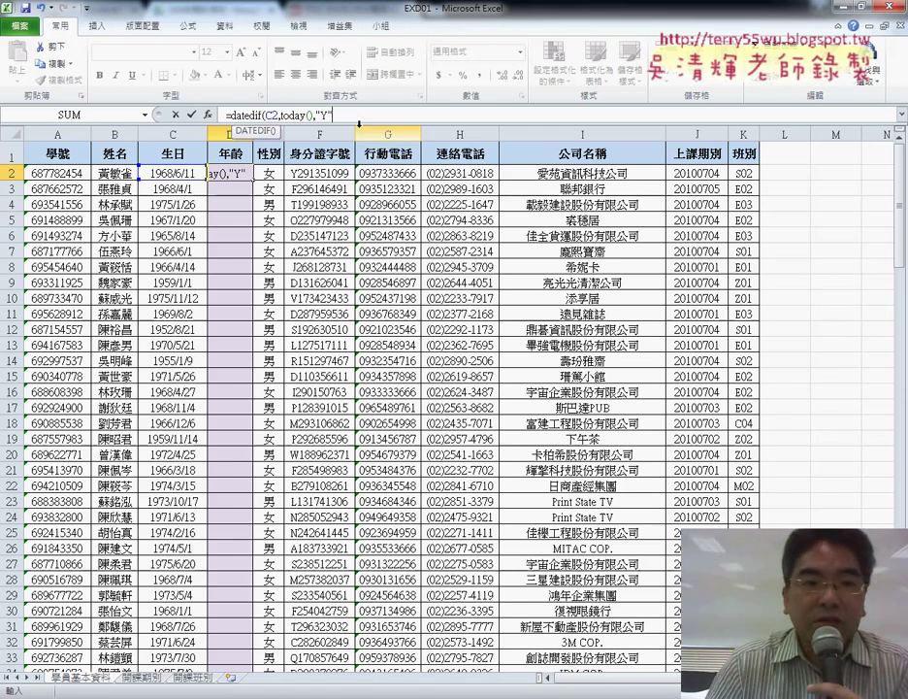
{"action": "left_click_drag", "start_coordinate": [315, 115], "coordinate": [339, 117]}
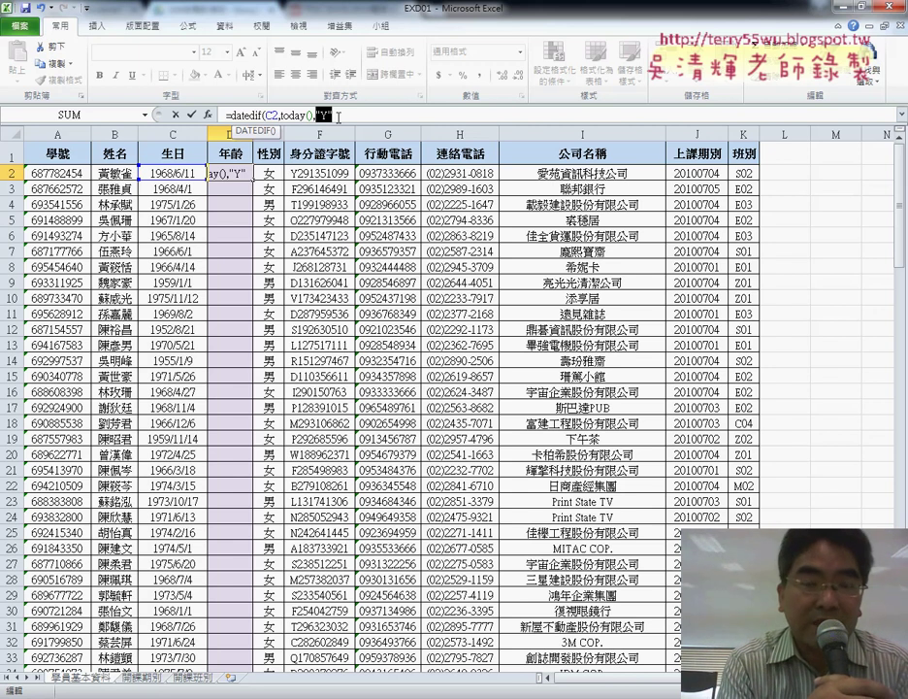
{"action": "left_click", "coordinate": [339, 117]}
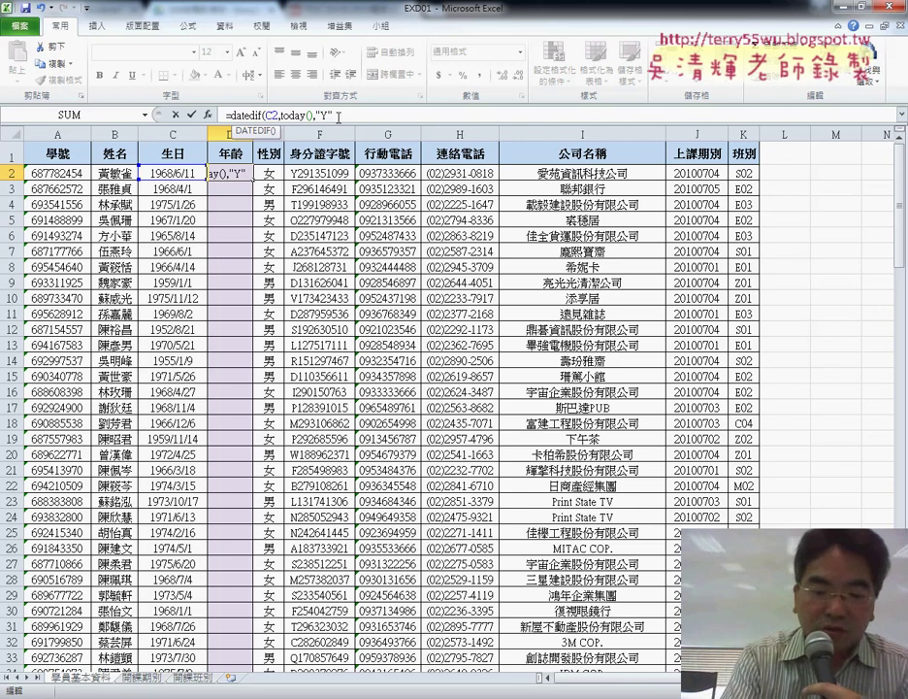
{"action": "type", "text": ")"}
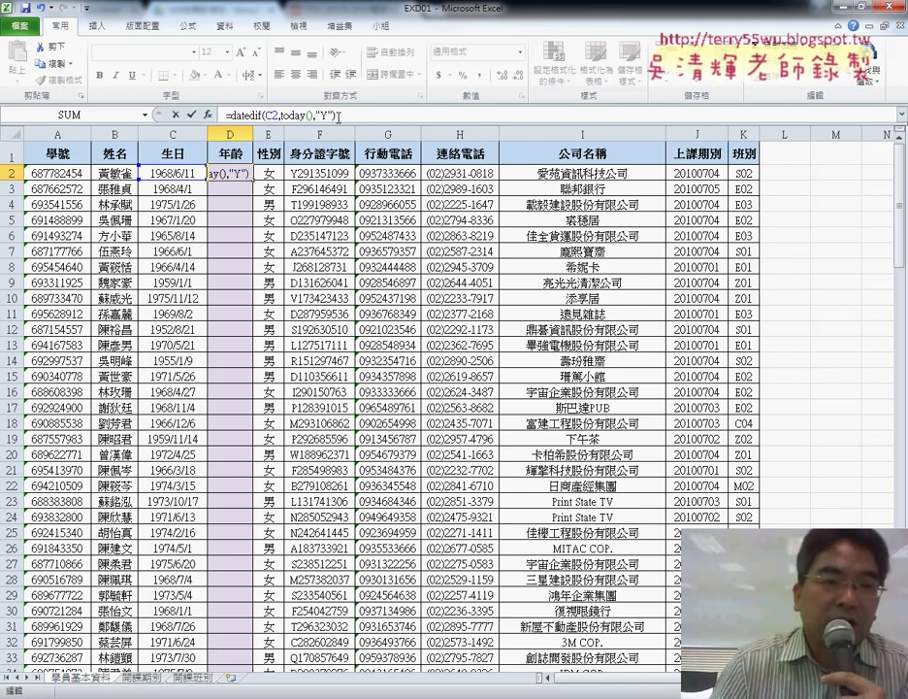
{"action": "left_click", "coordinate": [192, 115]}
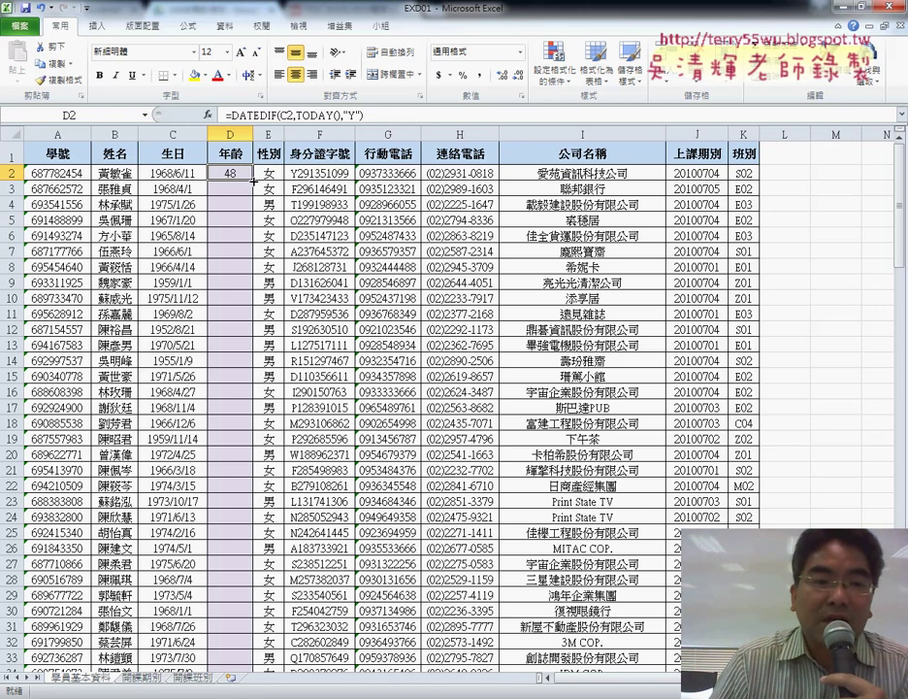
Copy D2's age formula down the whole 年齡 column, then glance at the exam PDF.
{"action": "double_click", "coordinate": [253, 180]}
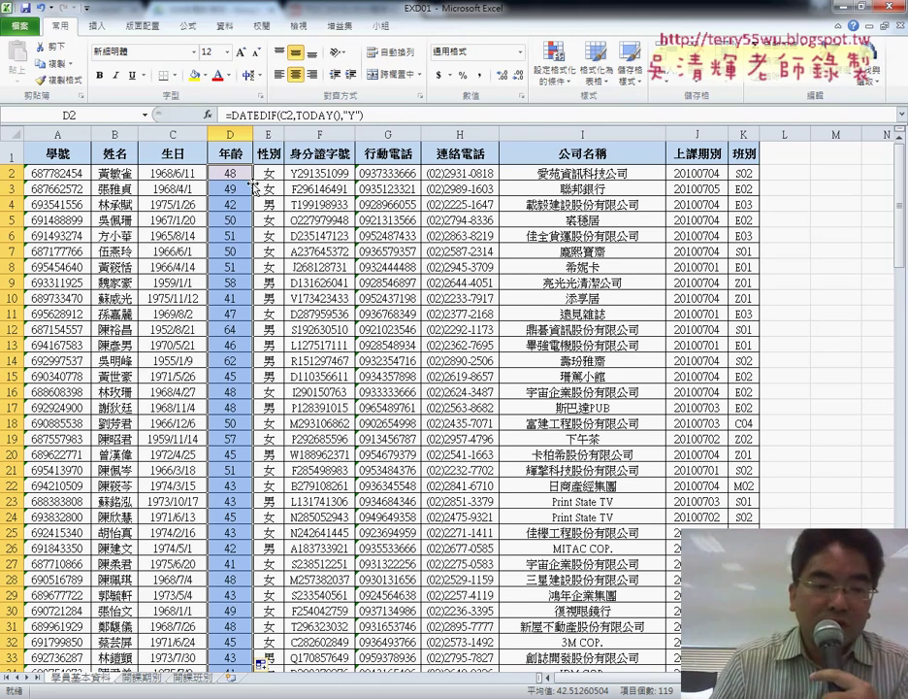
{"action": "key", "text": "alt+Tab"}
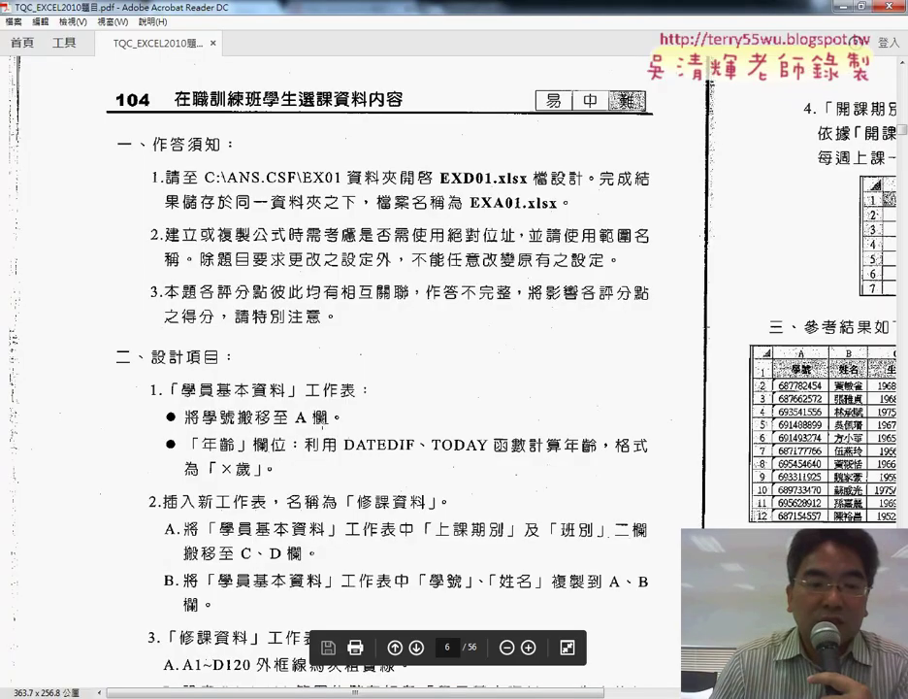
{"action": "left_click", "coordinate": [837, 7]}
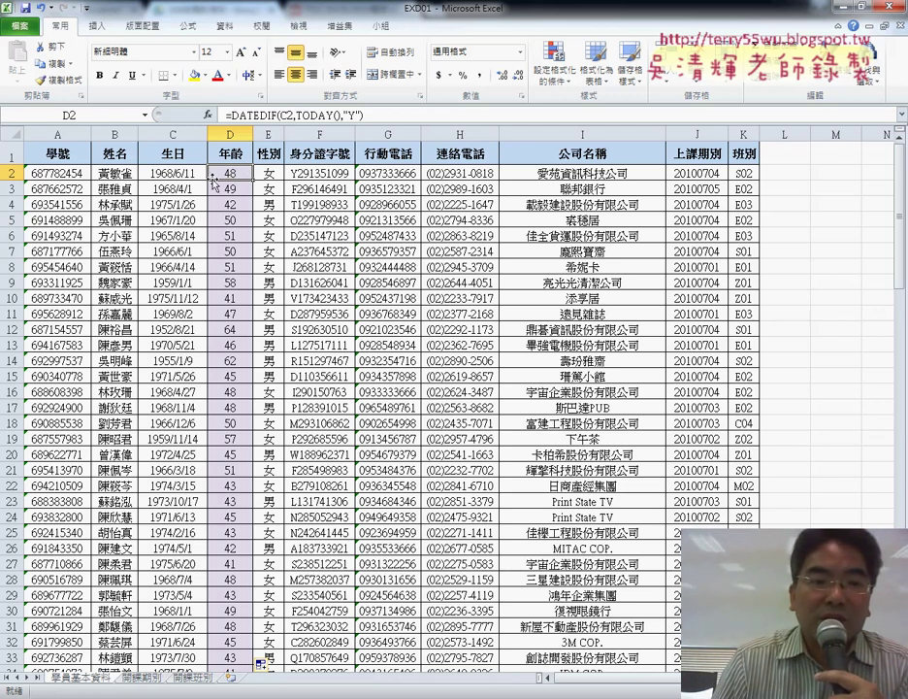
Append &"歲" to D2's DATEDIF formula so the cell reads 48歲.
{"action": "left_click", "coordinate": [385, 115]}
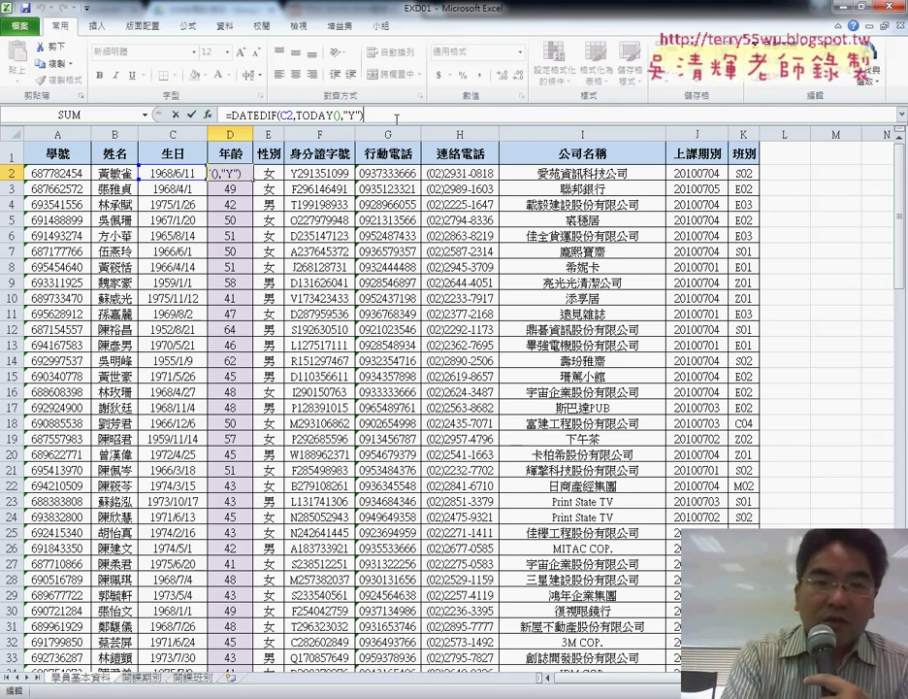
{"action": "type", "text": "&"}
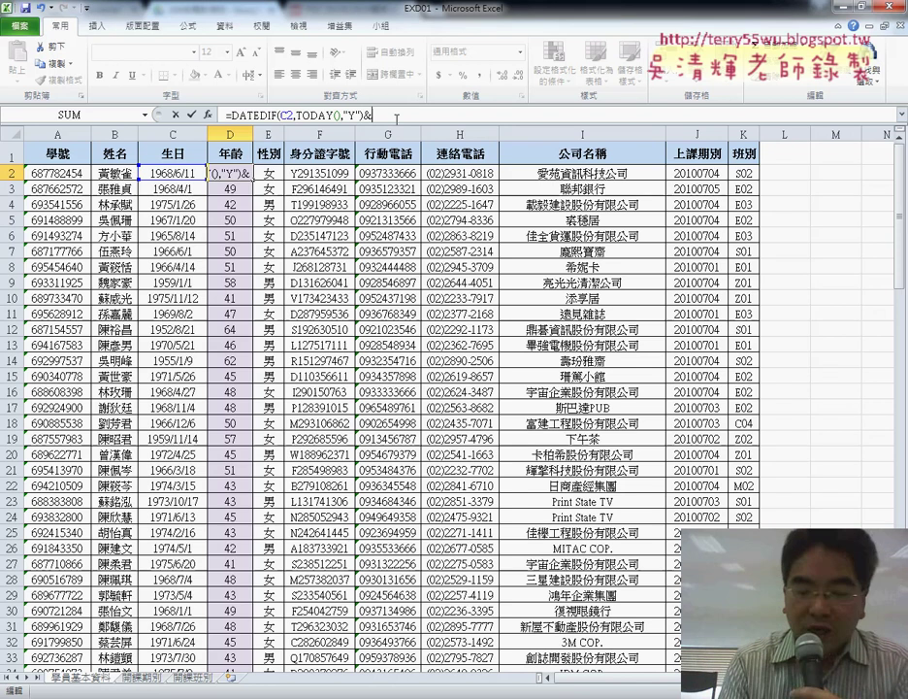
{"action": "type", "text": "\""}
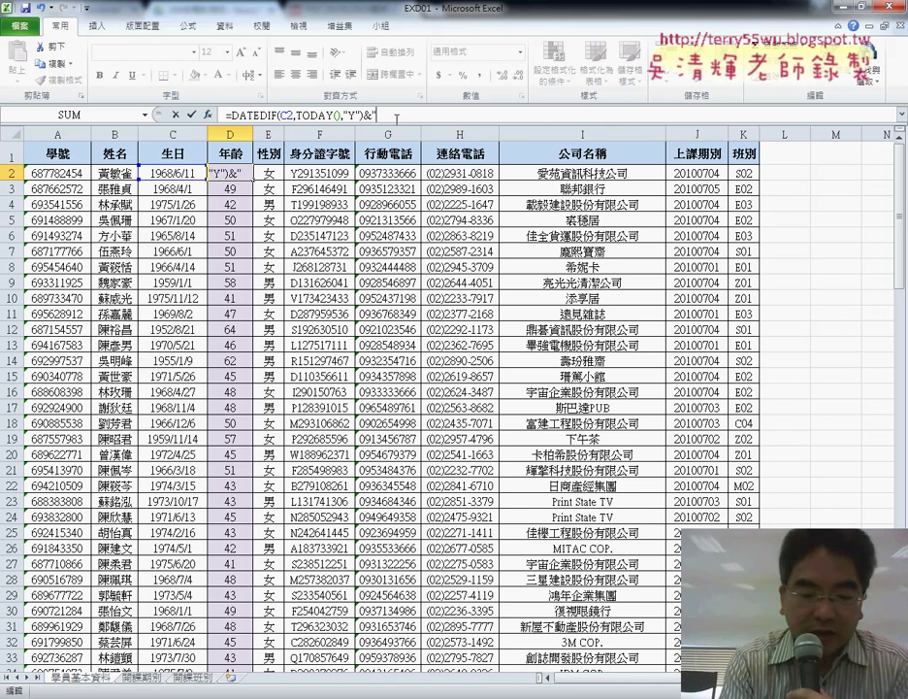
{"action": "type", "text": "歲"}
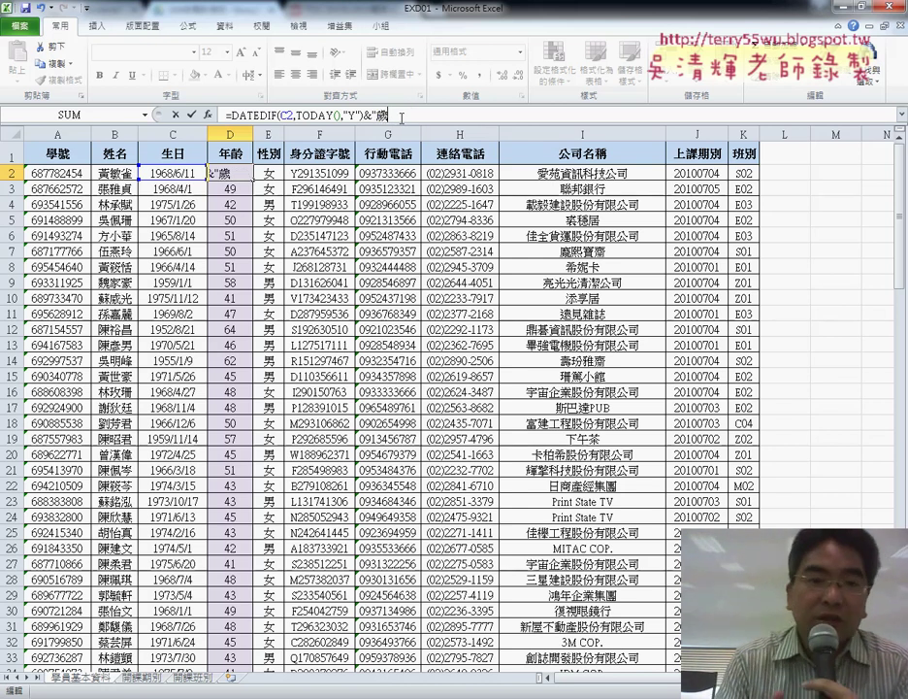
{"action": "type", "text": "\""}
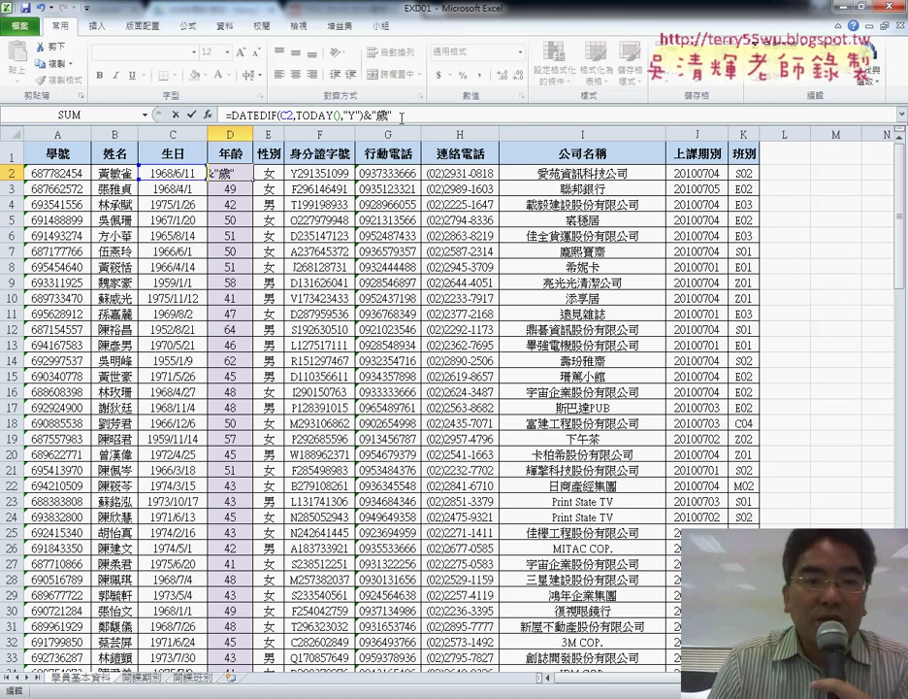
{"action": "mouse_move", "coordinate": [374, 117]}
{"action": "left_mouse_down"}
{"action": "mouse_move", "coordinate": [397, 115]}
{"action": "mouse_move", "coordinate": [372, 116]}
{"action": "left_mouse_up"}
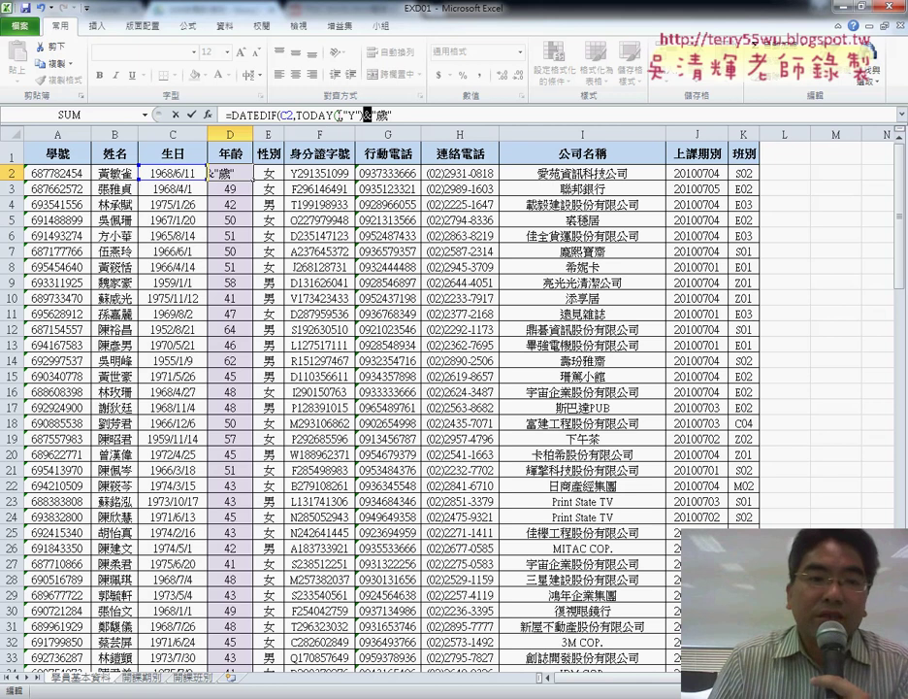
{"action": "left_click", "coordinate": [192, 117]}
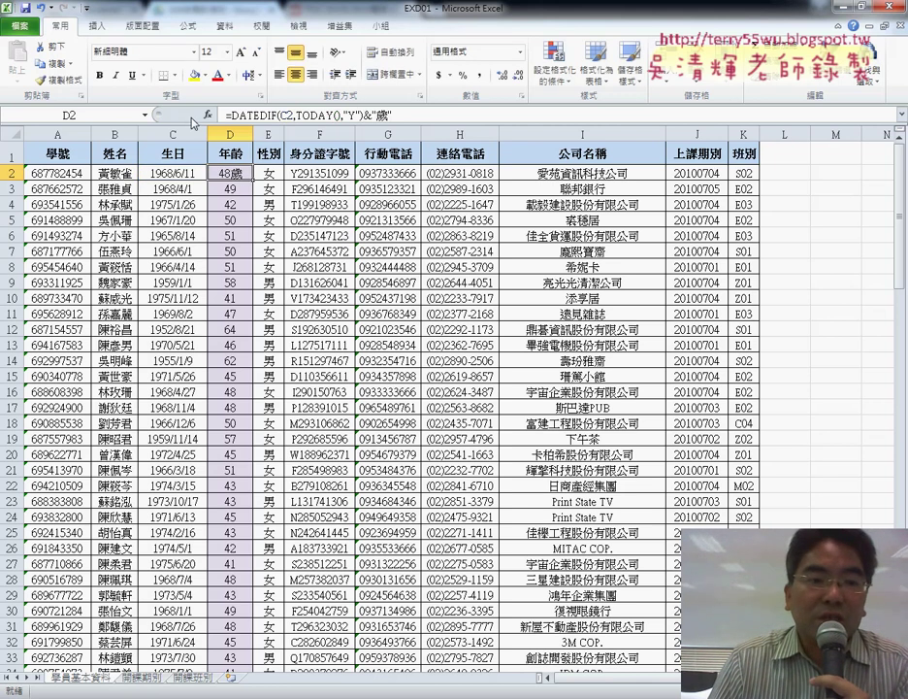
Fill the 歲 age formula down column D, then delete &"歲" from D2's formula.
{"action": "double_click", "coordinate": [252, 181]}
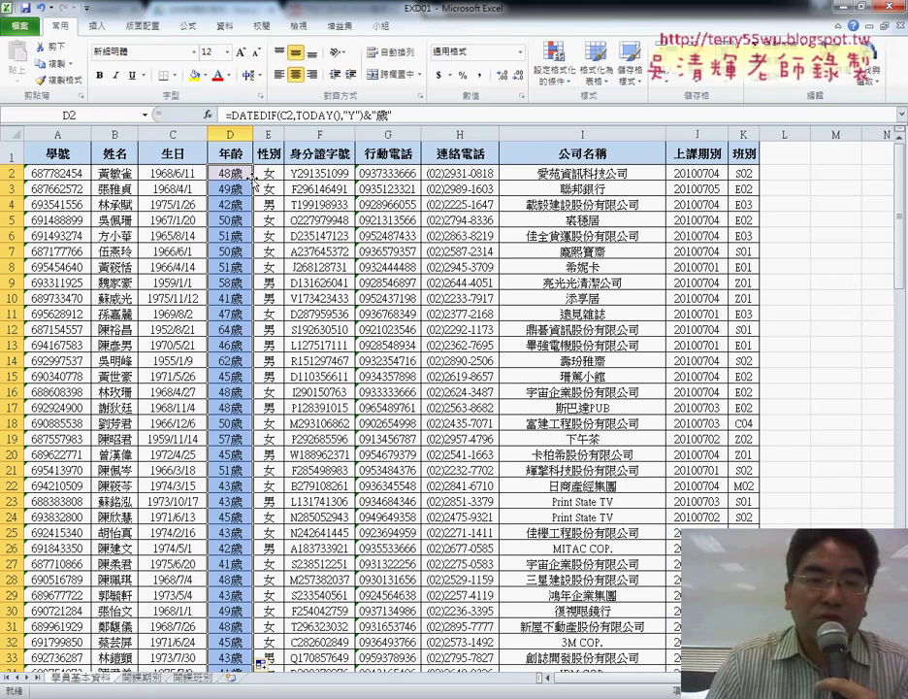
{"action": "left_click_drag", "start_coordinate": [362, 115], "coordinate": [410, 115]}
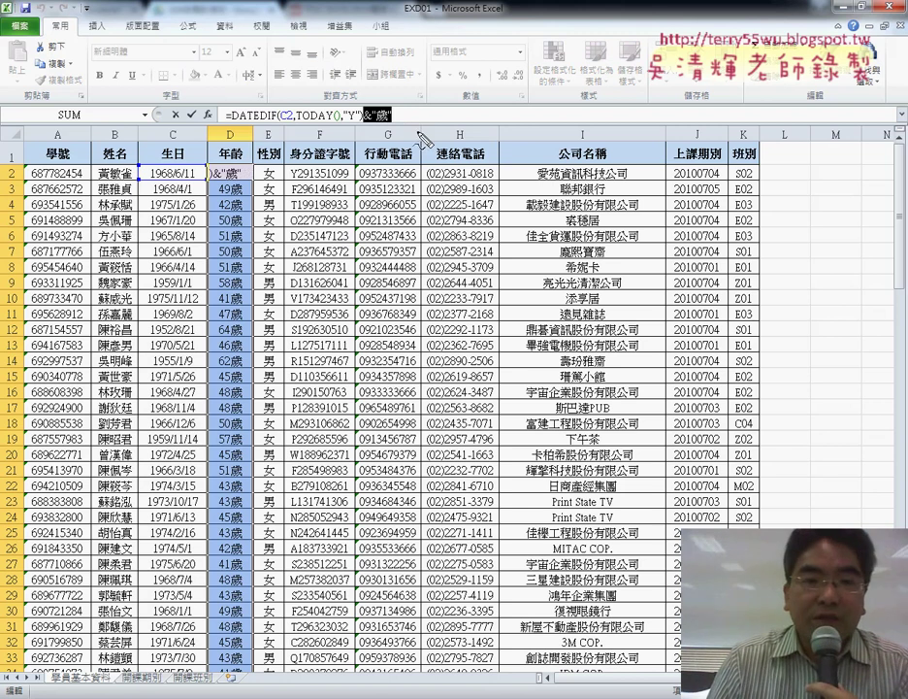
{"action": "left_click_drag", "start_coordinate": [369, 106], "coordinate": [378, 105]}
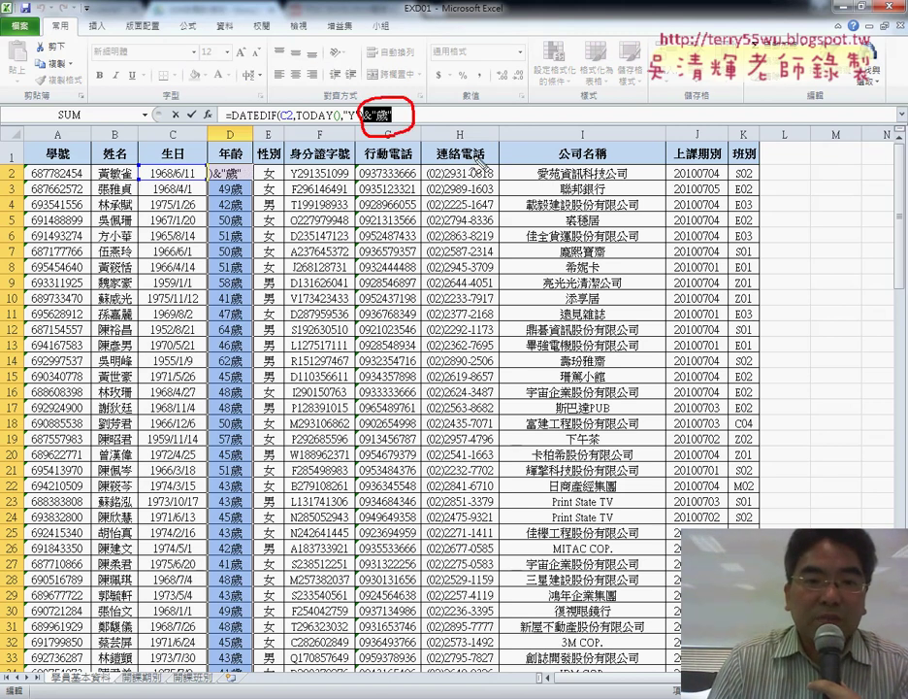
{"action": "left_click_drag", "start_coordinate": [418, 116], "coordinate": [482, 152]}
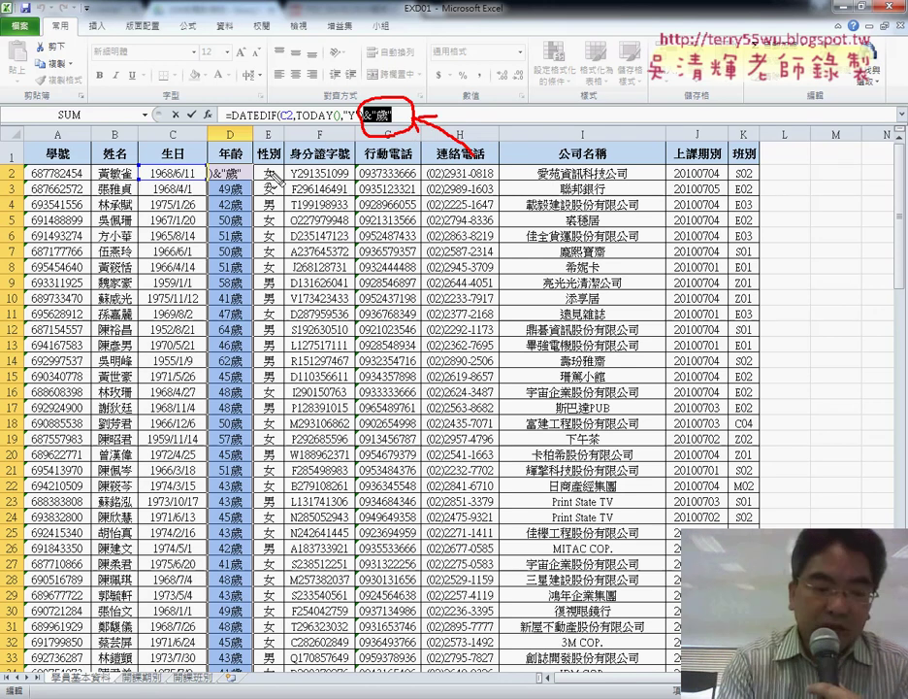
{"action": "key", "text": "Escape"}
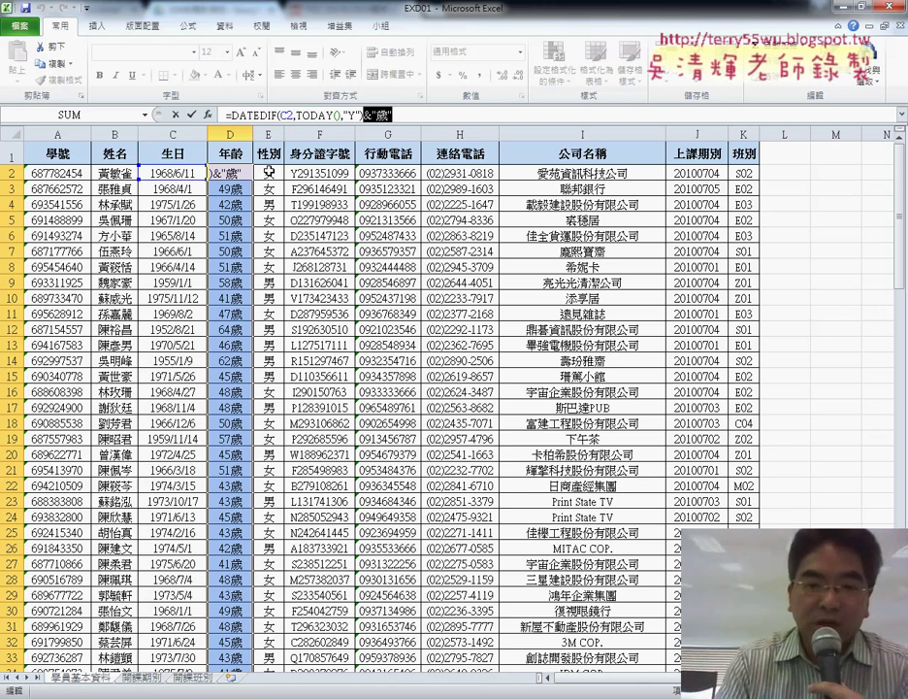
{"action": "key", "text": "Delete"}
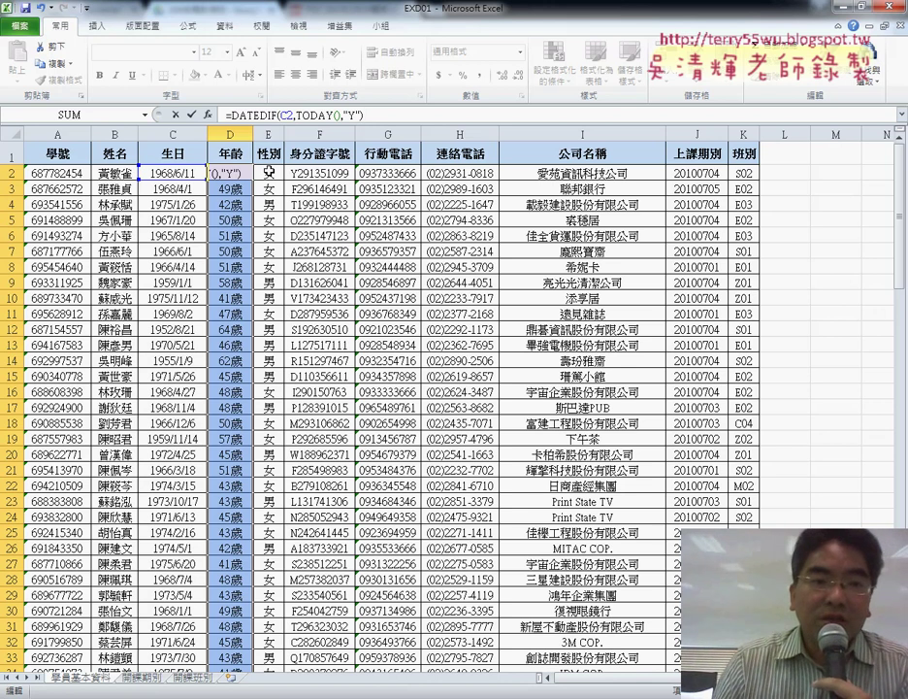
Confirm D2 as =DATEDIF(C2,TODAY(),"Y") and fill plain numeric ages down column D.
{"action": "key", "text": "Return"}
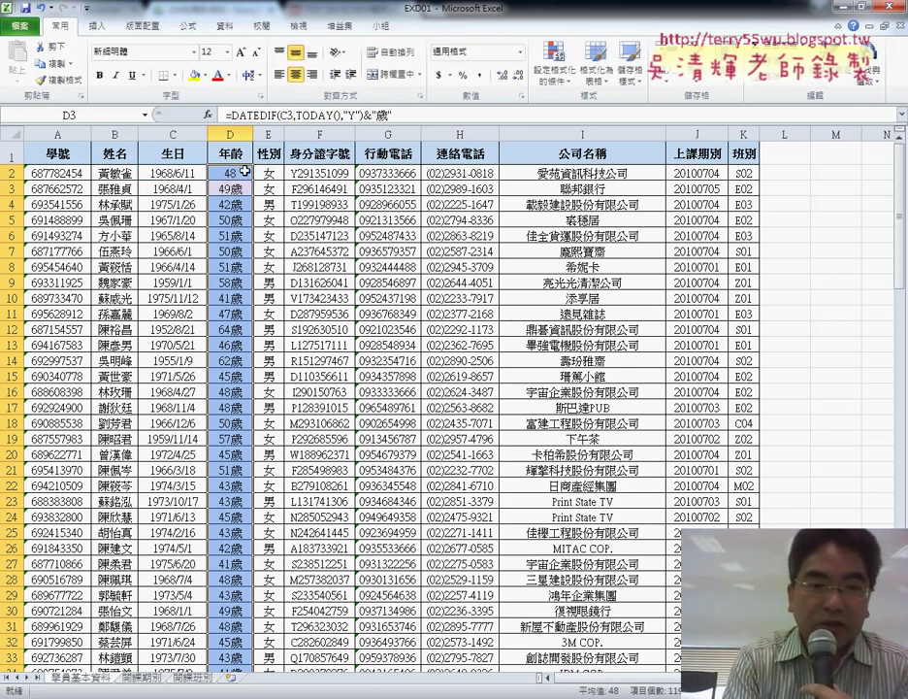
{"action": "double_click", "coordinate": [246, 170]}
{"action": "key", "text": "ctrl+z"}
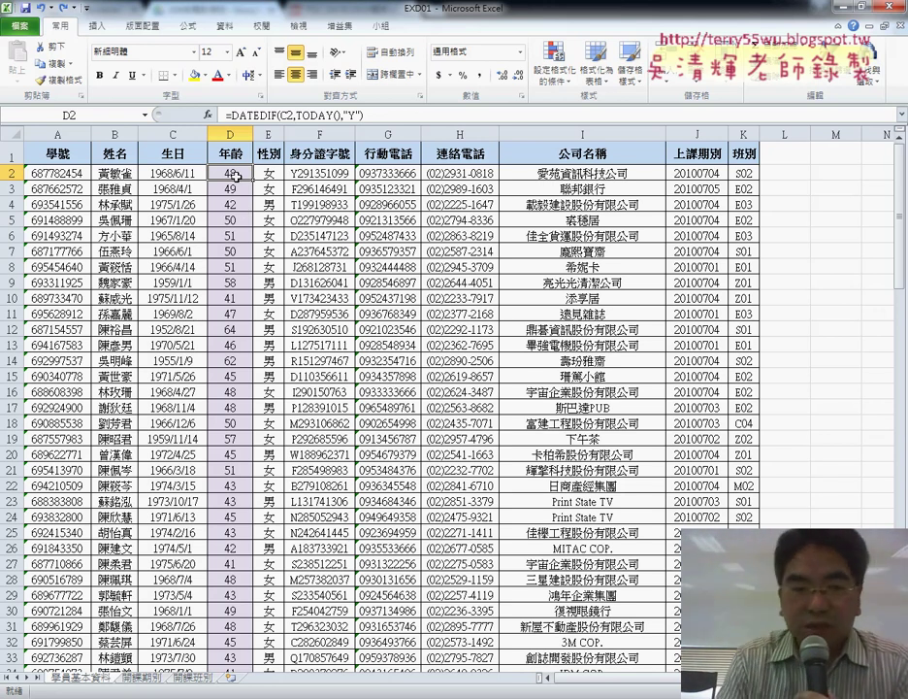
Select the age range D2:D120 and return to the top of the sheet.
{"action": "left_click_drag", "start_coordinate": [236, 177], "coordinate": [236, 173]}
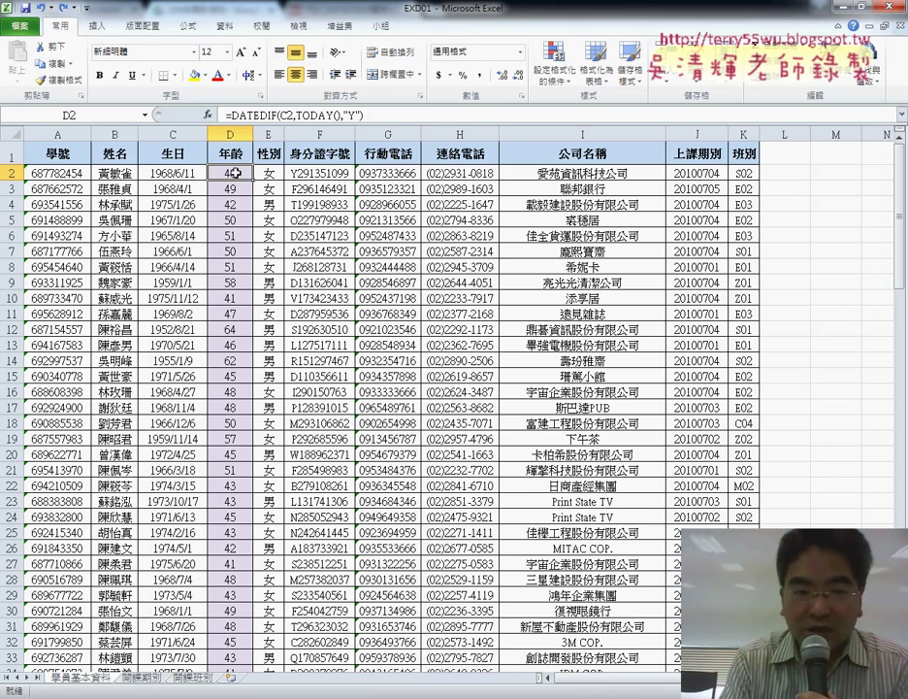
{"action": "key", "text": "ctrl+shift+Down"}
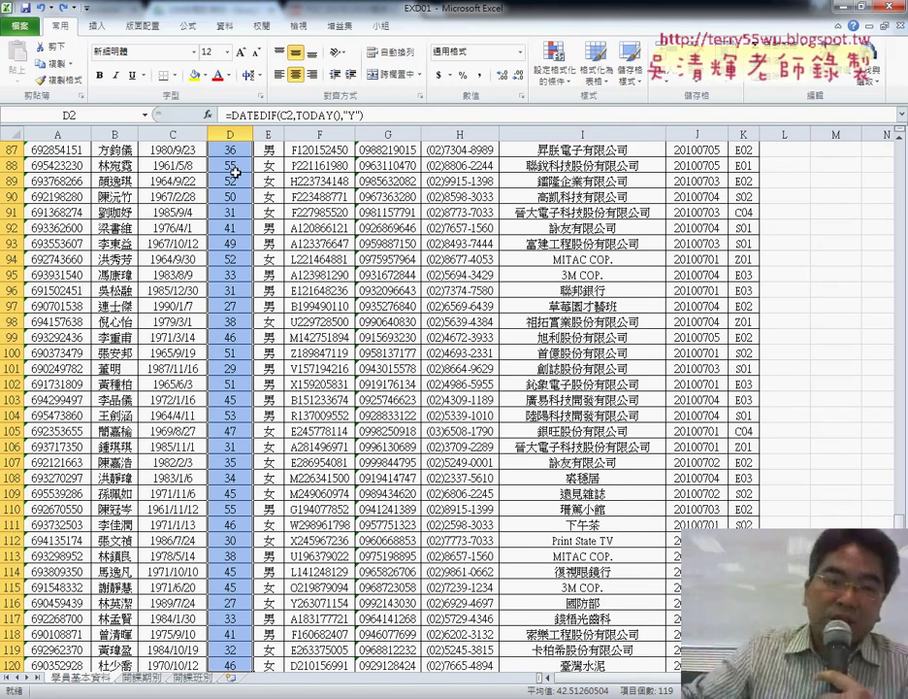
{"action": "scroll", "coordinate": [235, 173], "scroll_direction": "up", "scroll_amount": 6}
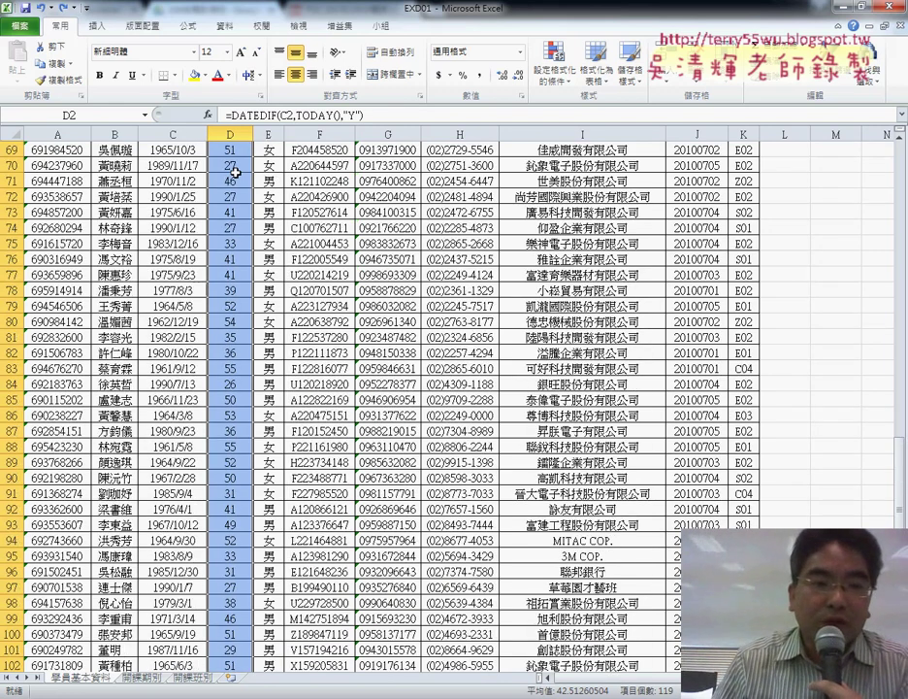
{"action": "scroll", "coordinate": [236, 172], "scroll_direction": "up", "scroll_amount": 11}
{"action": "scroll", "coordinate": [235, 173], "scroll_direction": "up", "scroll_amount": 4}
{"action": "scroll", "coordinate": [236, 173], "scroll_direction": "up", "scroll_amount": 8}
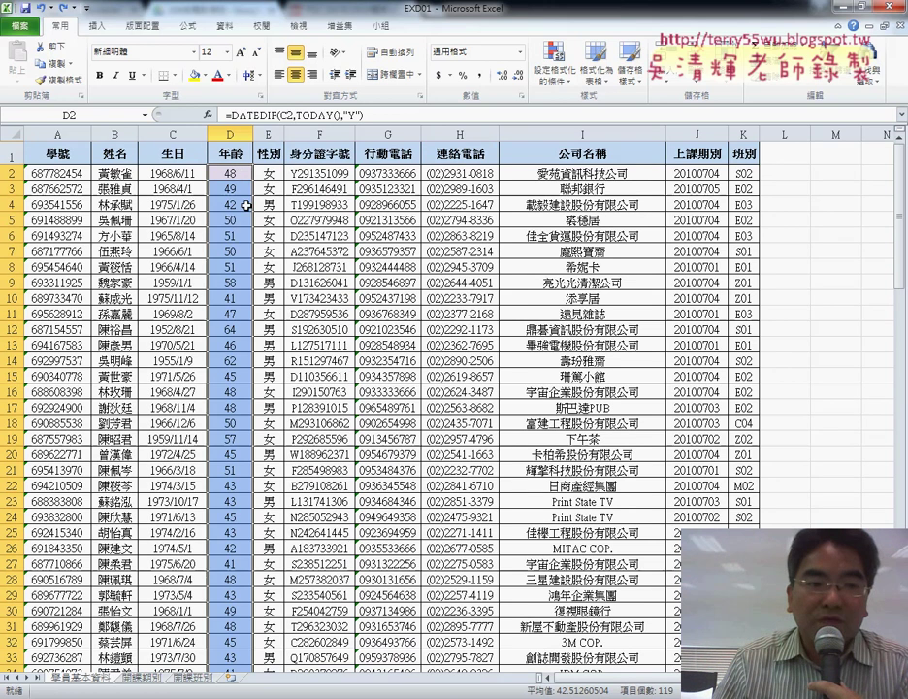
Give the selected ages the custom number format 0"歲" so they show like 48歲.
{"action": "right_click", "coordinate": [233, 204]}
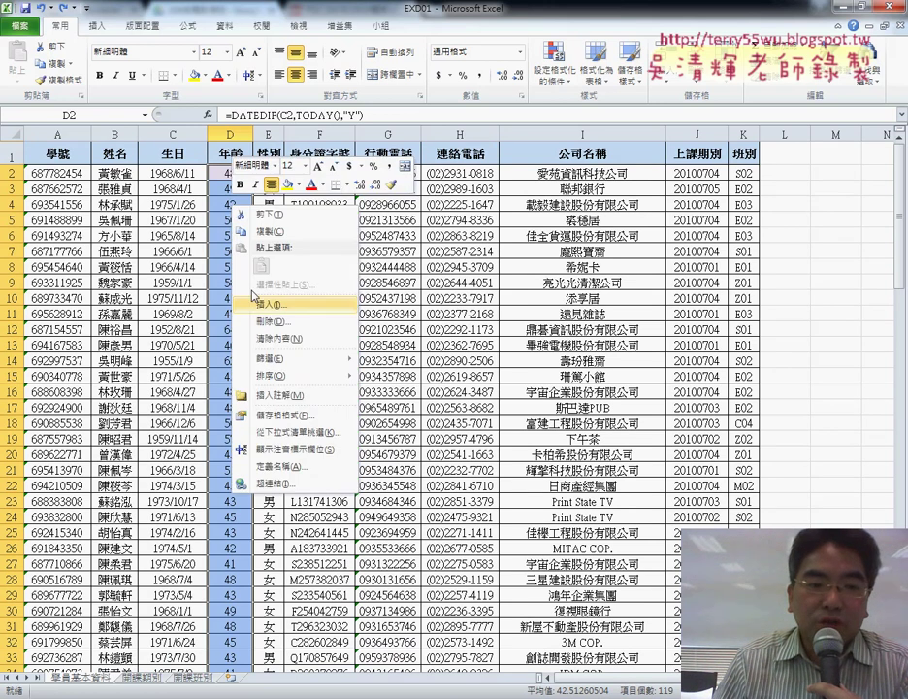
{"action": "left_click", "coordinate": [309, 424]}
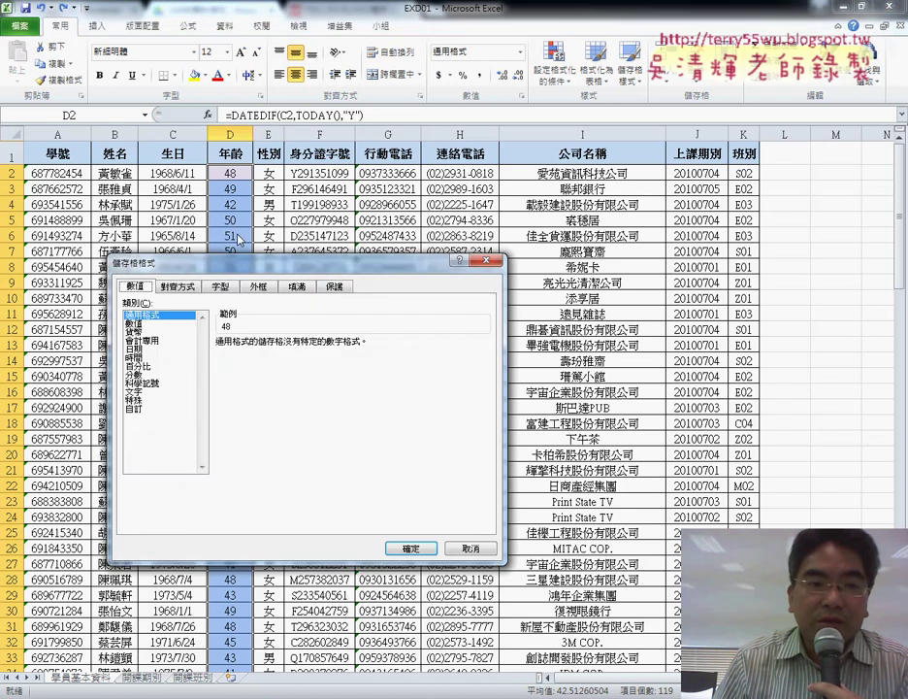
{"action": "left_click_drag", "start_coordinate": [275, 272], "coordinate": [449, 236]}
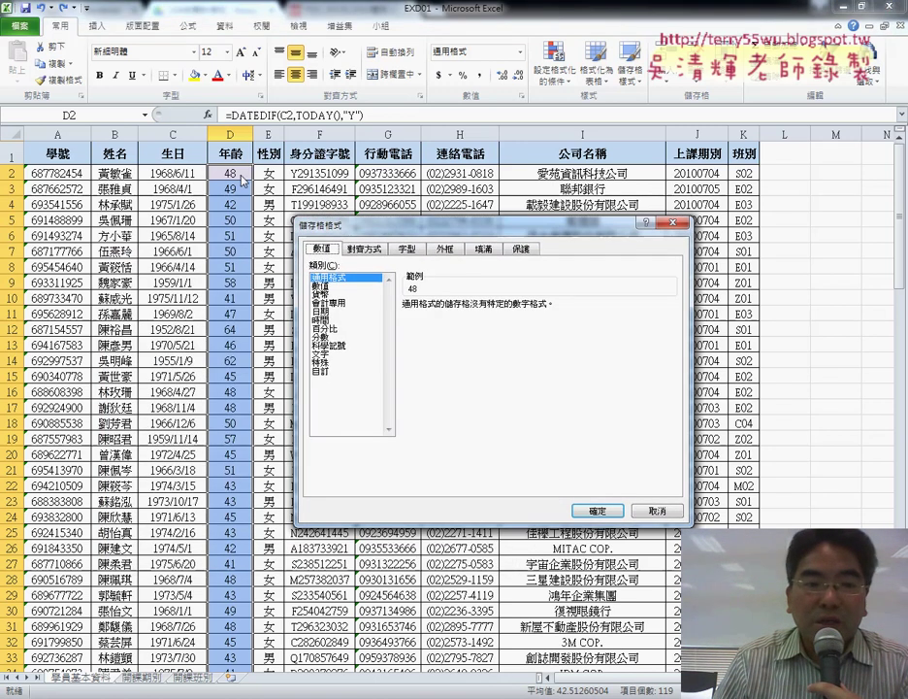
{"action": "left_click", "coordinate": [323, 371]}
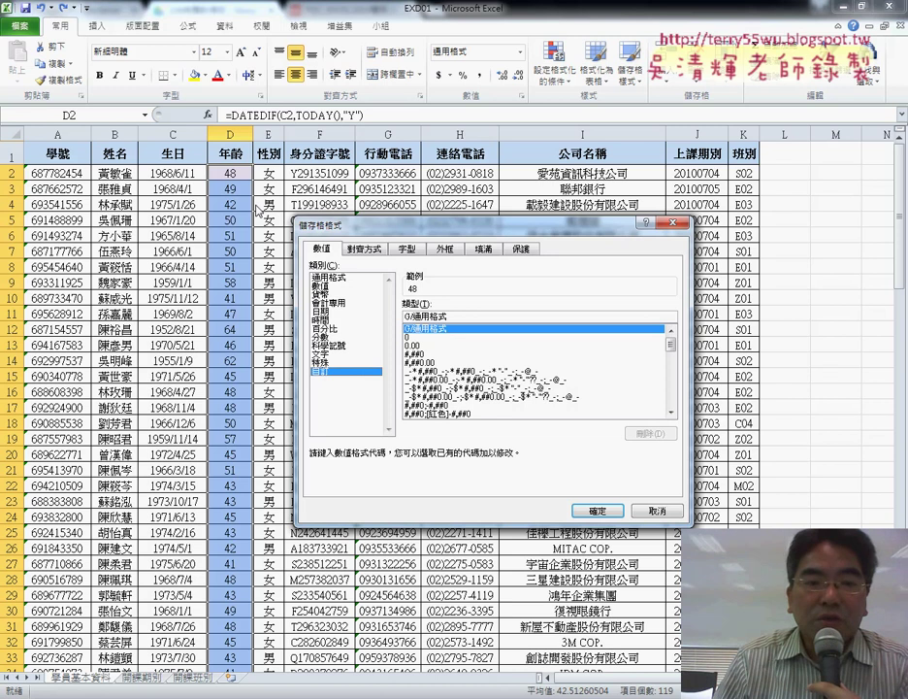
{"action": "type", "text": "0"}
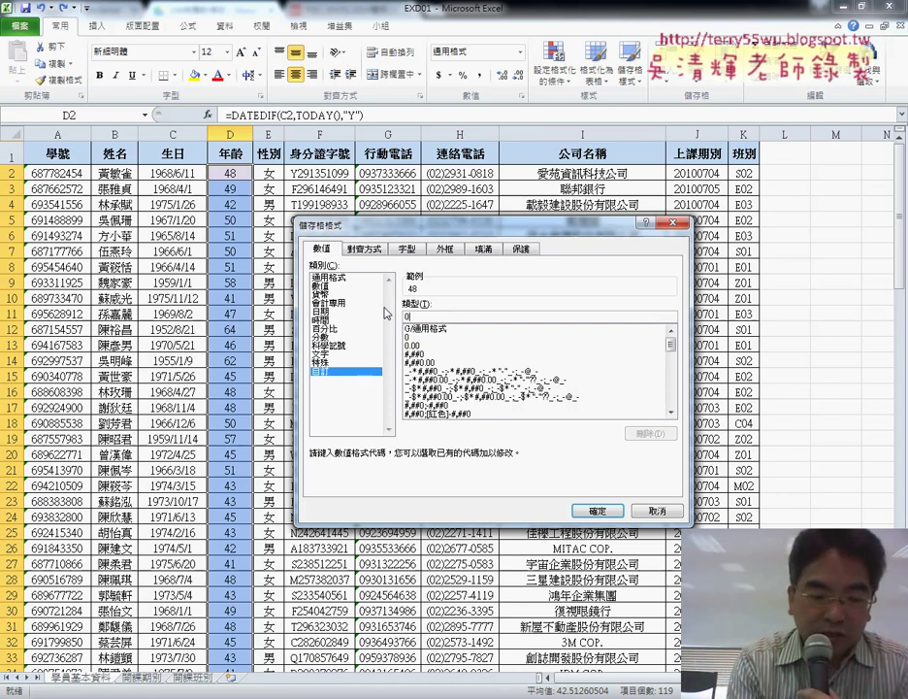
{"action": "type", "text": "sui"}
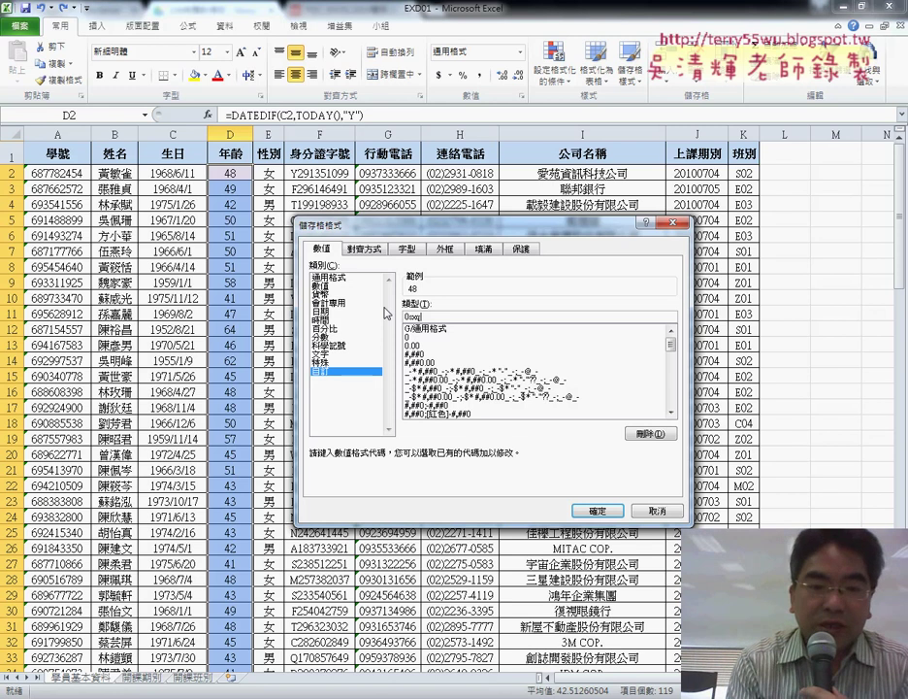
{"action": "key", "text": "BackSpace"}
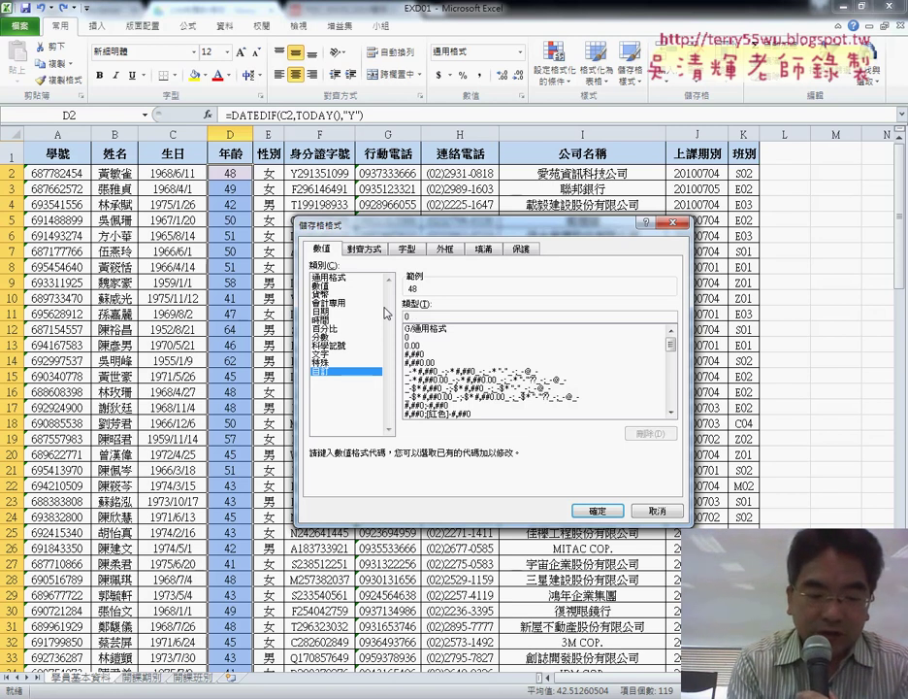
{"action": "type", "text": "ㄙㄨㄟˋ"}
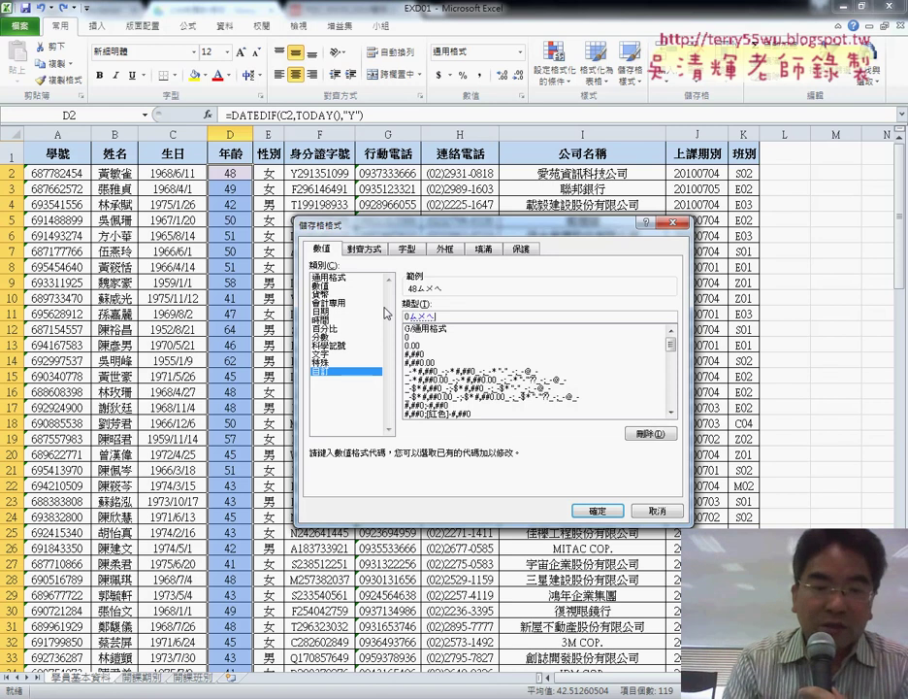
{"action": "type", "text": "4"}
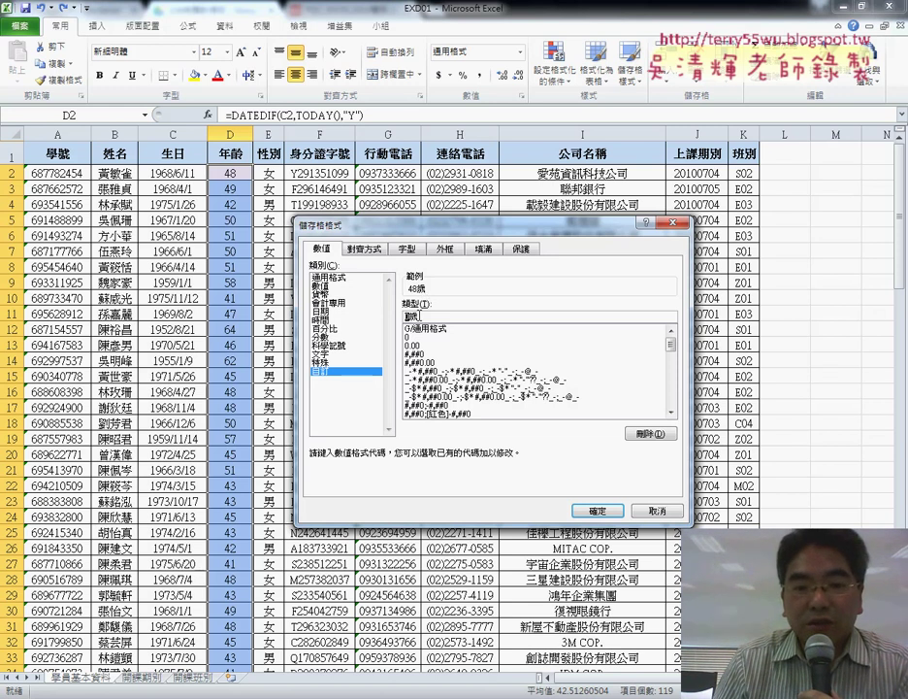
{"action": "left_click", "coordinate": [576, 509]}
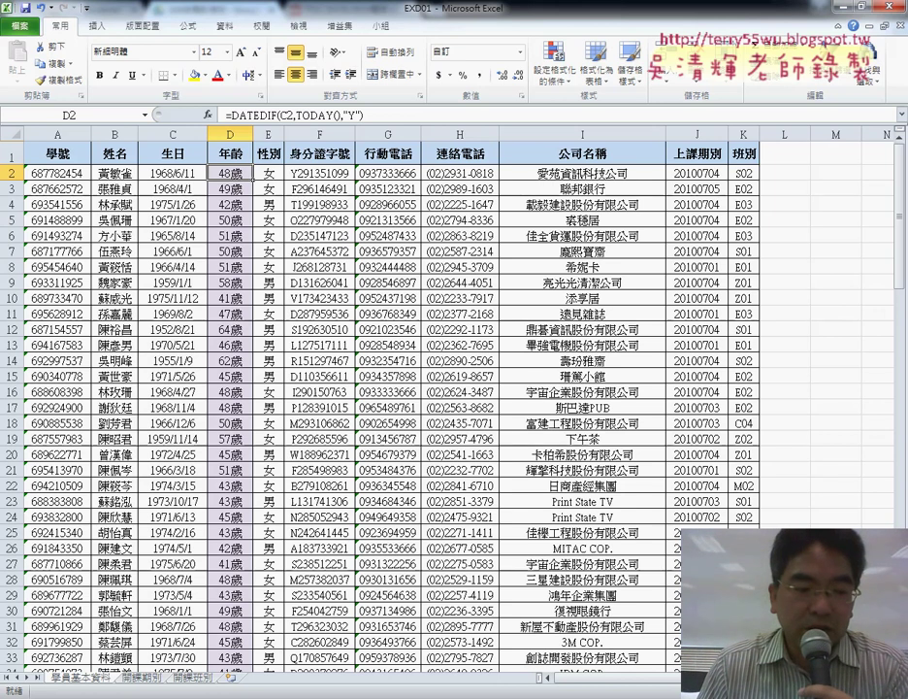
Open the TQC_EXCEL2010 exam PDF and show exercise 104's page 6 in Acrobat Reader.
{"action": "key", "text": "alt+Tab"}
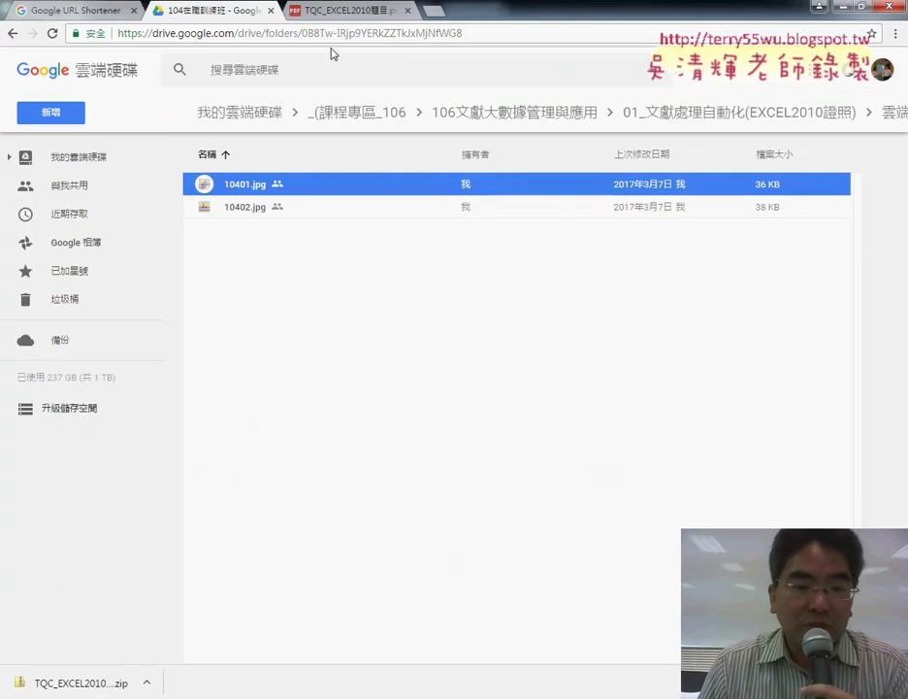
{"action": "left_click", "coordinate": [342, 10]}
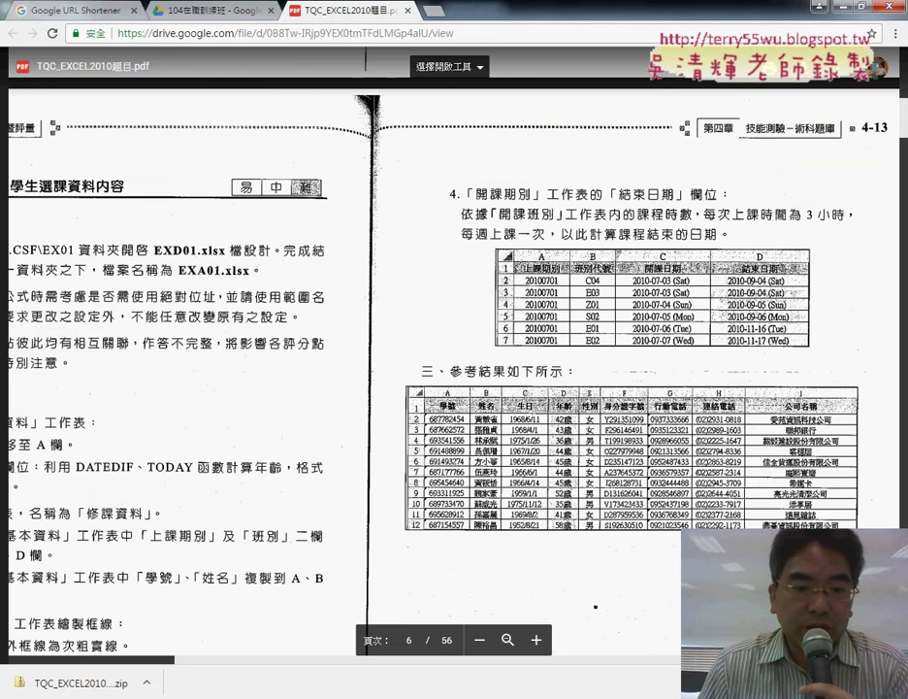
{"action": "key", "text": "alt+Tab"}
{"action": "scroll", "coordinate": [333, 412], "scroll_direction": "down", "scroll_amount": 1}
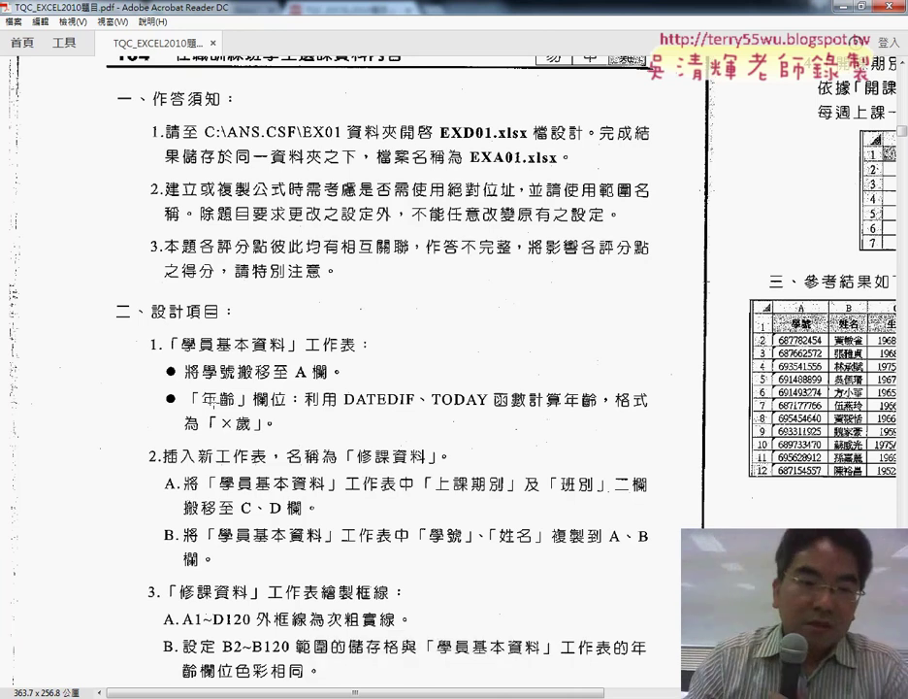
Read down to section 二's requirements, then return to the EXD01 workbook.
{"action": "scroll", "coordinate": [215, 399], "scroll_direction": "down", "scroll_amount": 5}
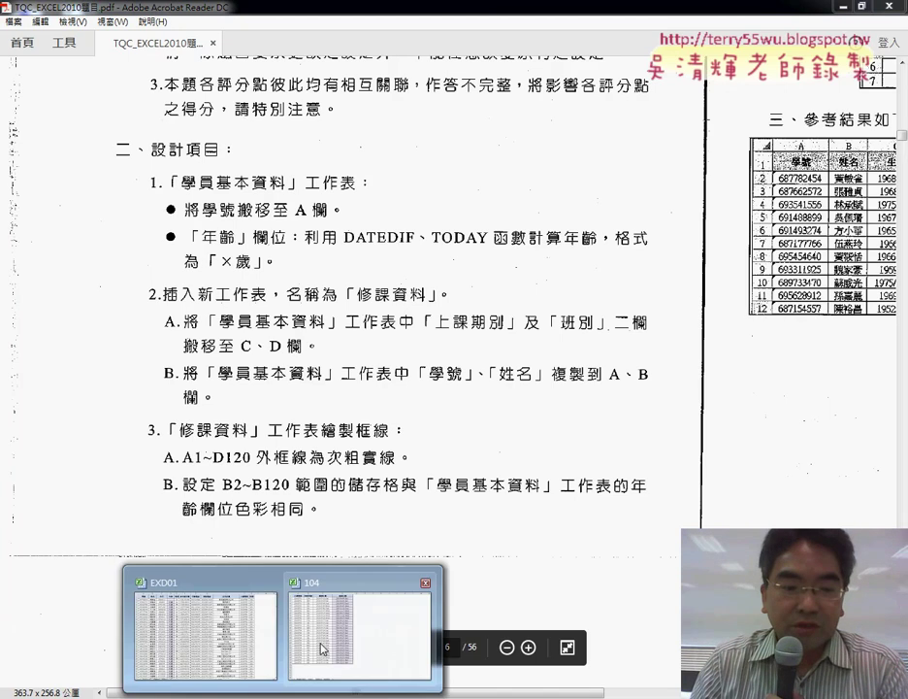
{"action": "left_click", "coordinate": [322, 648]}
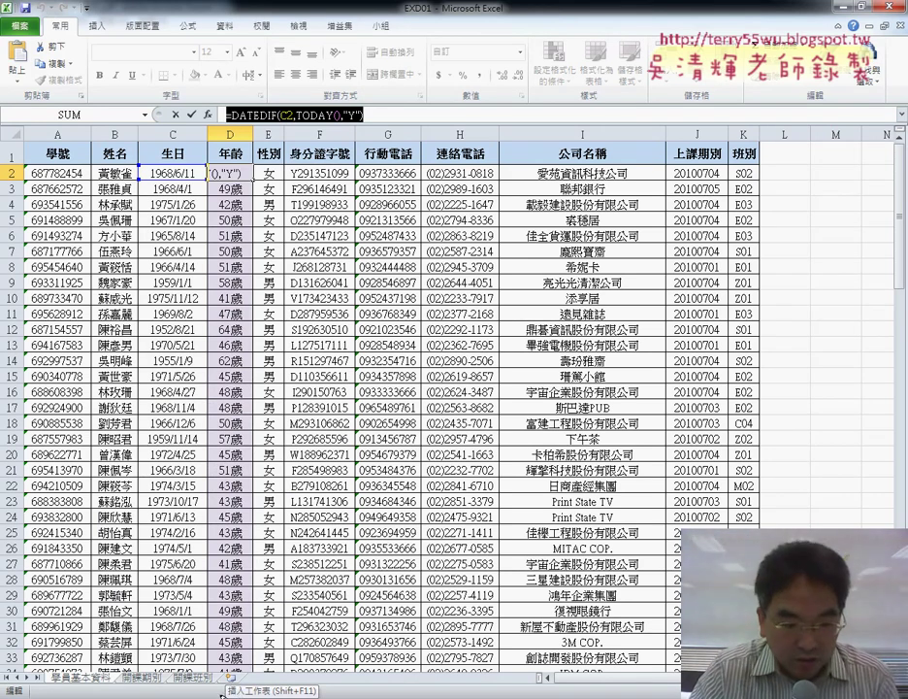
Insert a new blank worksheet named 修課資料, then switch back to the exam PDF.
{"action": "left_click", "coordinate": [231, 678]}
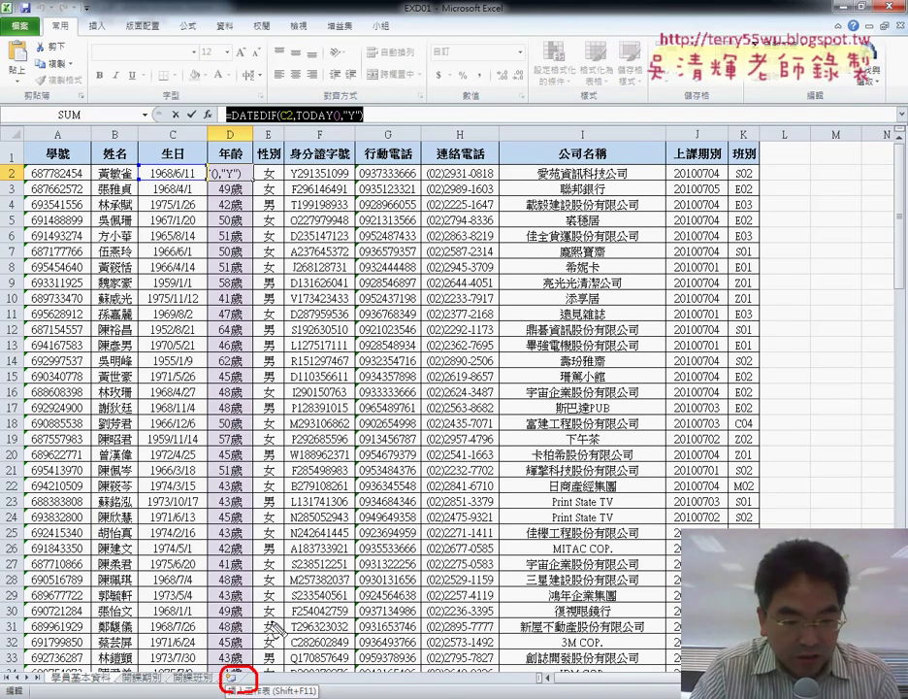
{"action": "left_click_drag", "start_coordinate": [241, 666], "coordinate": [276, 628]}
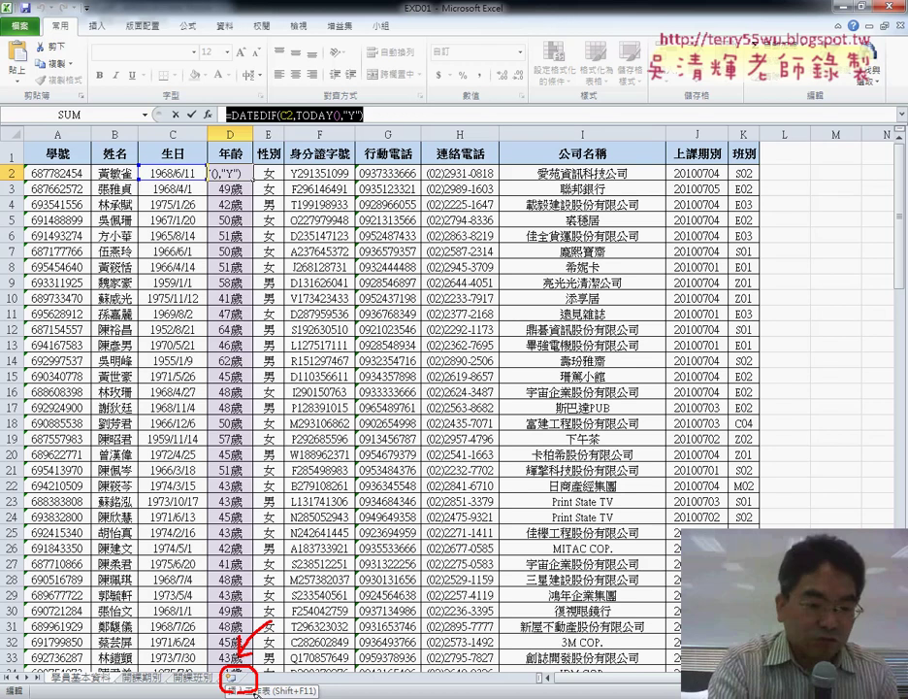
{"action": "key", "text": "Escape"}
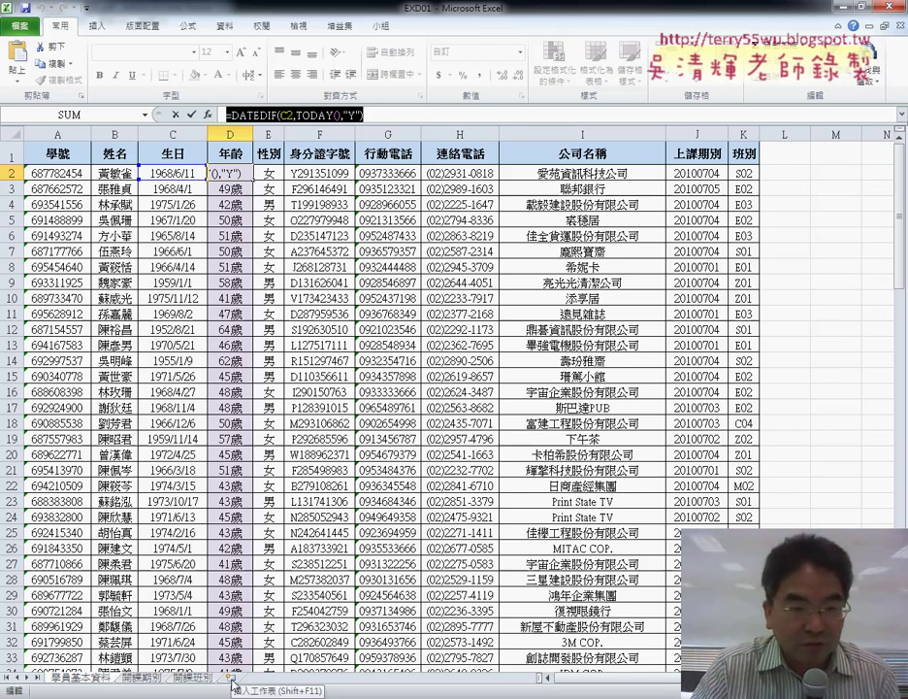
{"action": "left_click", "coordinate": [191, 114]}
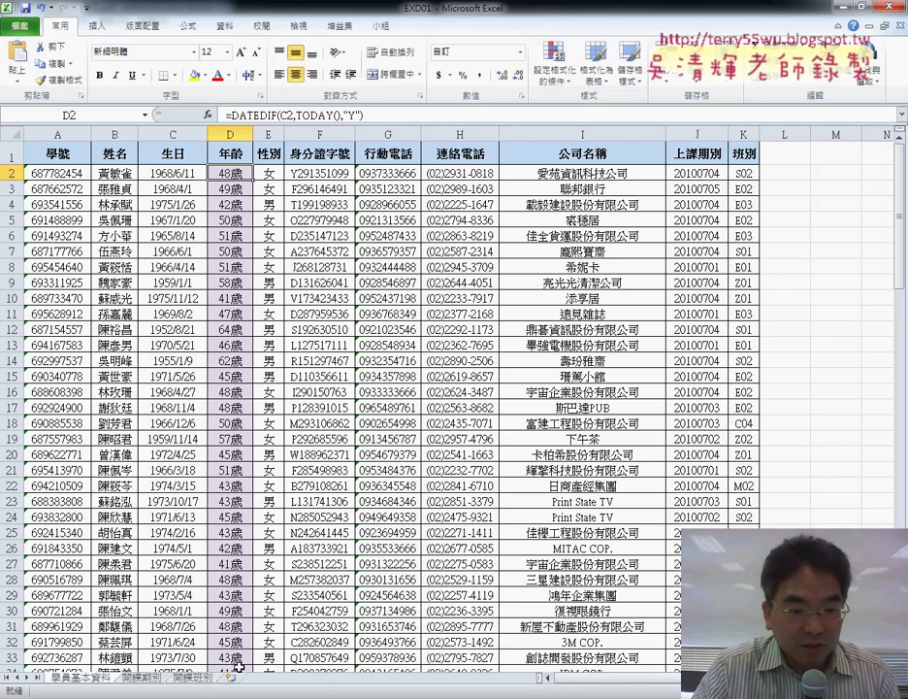
{"action": "left_click", "coordinate": [232, 678]}
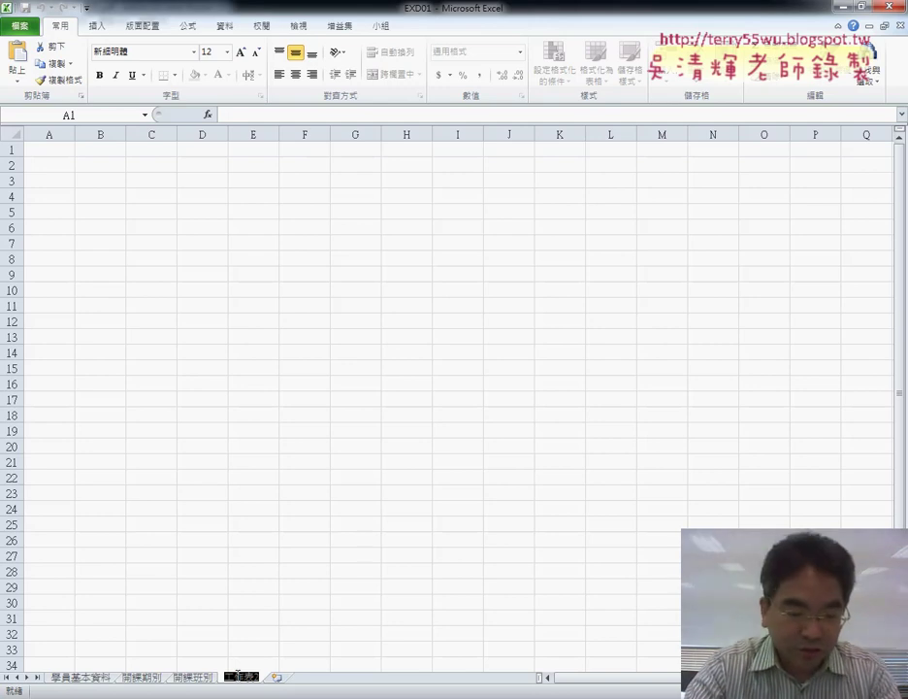
{"action": "type", "text": "修課"}
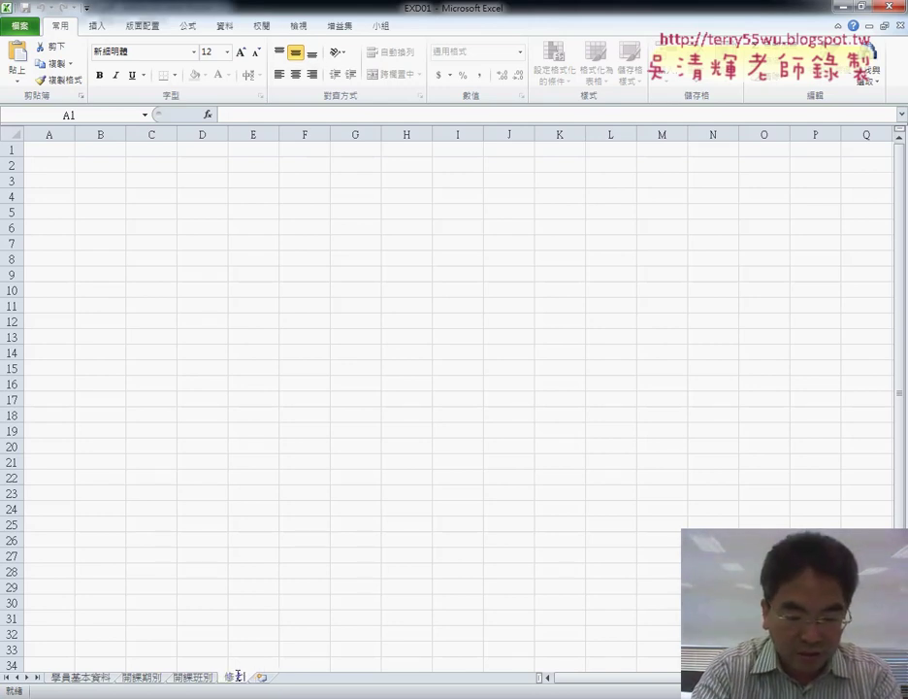
{"action": "type", "text": "資料"}
{"action": "key", "text": "Return"}
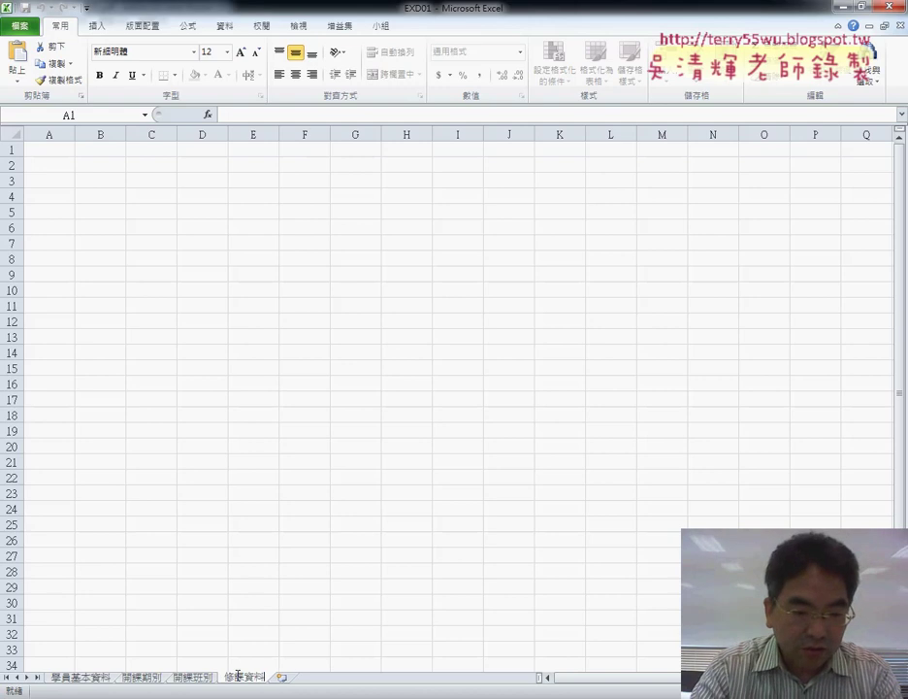
{"action": "key", "text": "Return"}
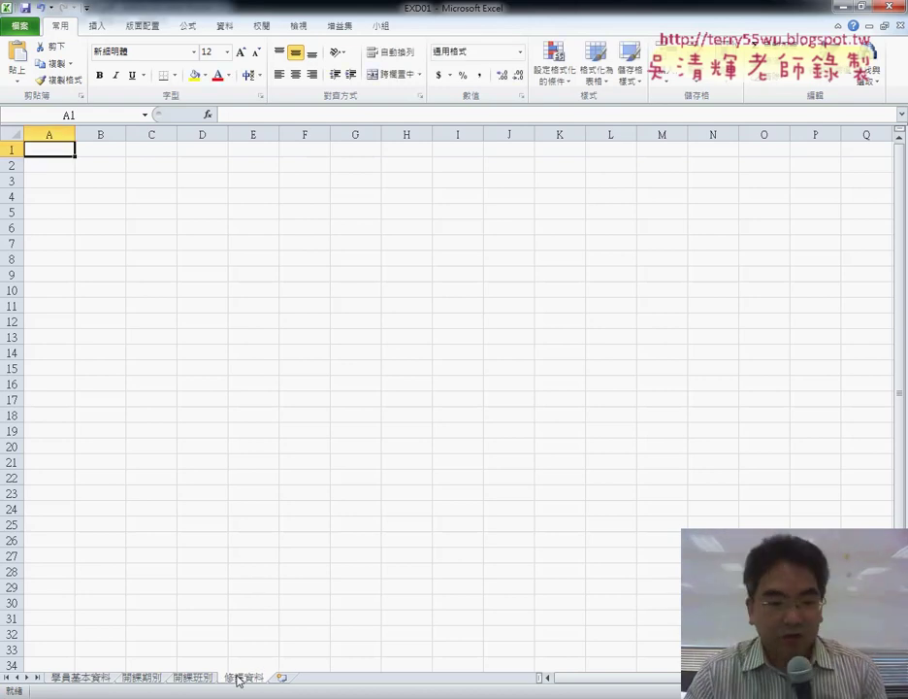
{"action": "key", "text": "alt+Tab"}
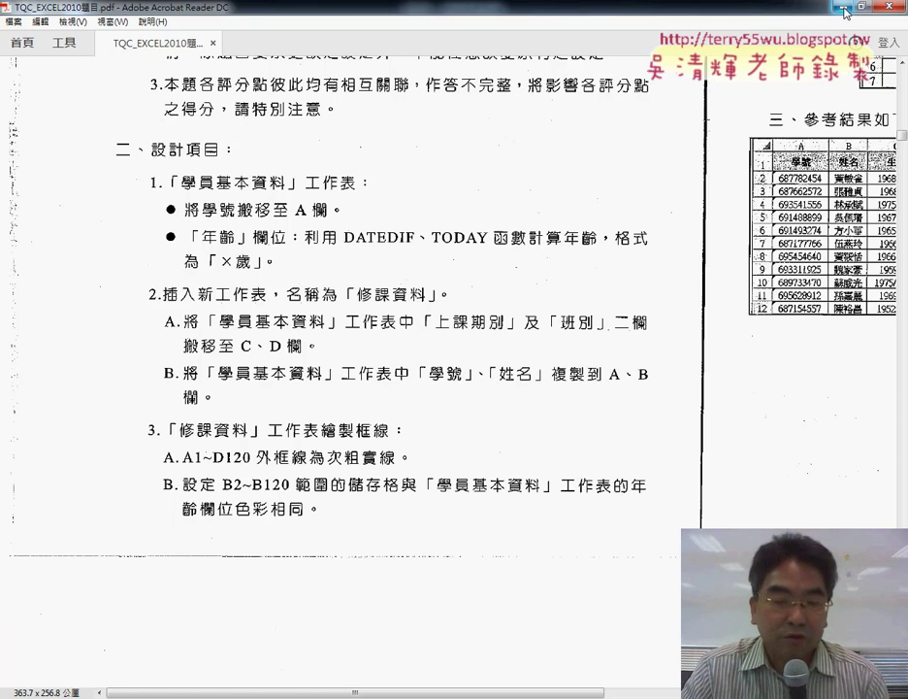
Minimize Acrobat Reader to bring the EXD01 workbook back into view.
{"action": "left_click", "coordinate": [230, 698]}
Copy 學號 and 姓名 from 學員基本資料 into columns A–B of 修課資料.
{"action": "left_click", "coordinate": [81, 679]}
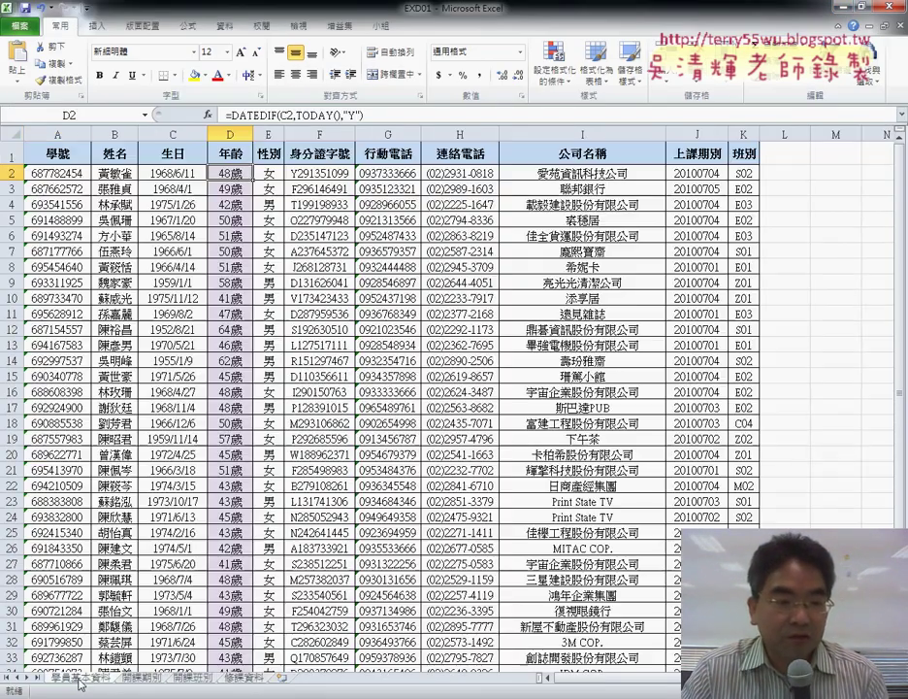
{"action": "mouse_move", "coordinate": [46, 129]}
{"action": "left_mouse_down"}
{"action": "mouse_move", "coordinate": [114, 134]}
{"action": "mouse_move", "coordinate": [70, 131]}
{"action": "left_mouse_up"}
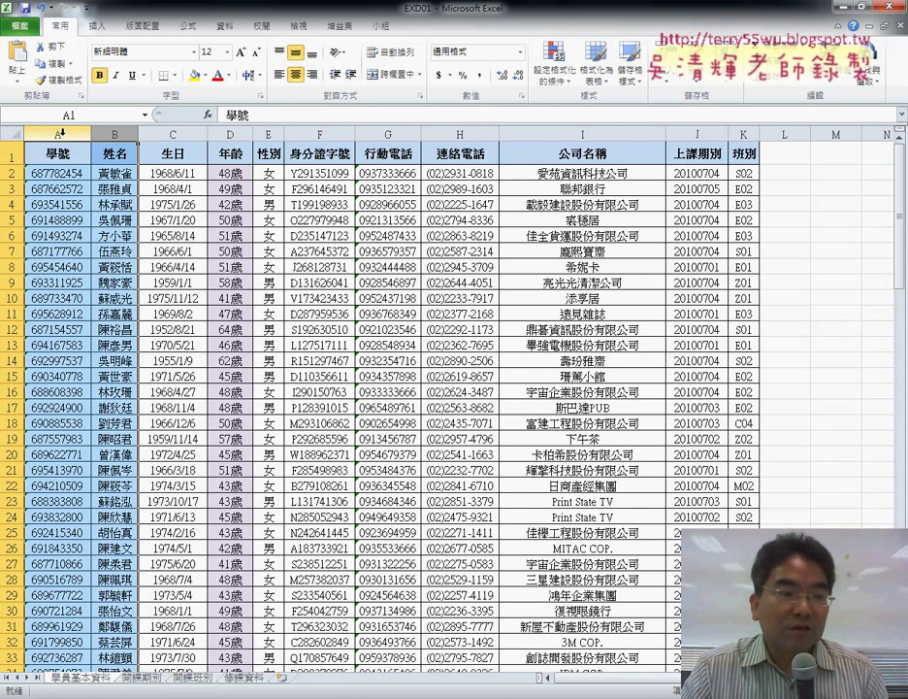
{"action": "right_click", "coordinate": [60, 131]}
{"action": "left_click", "coordinate": [88, 185]}
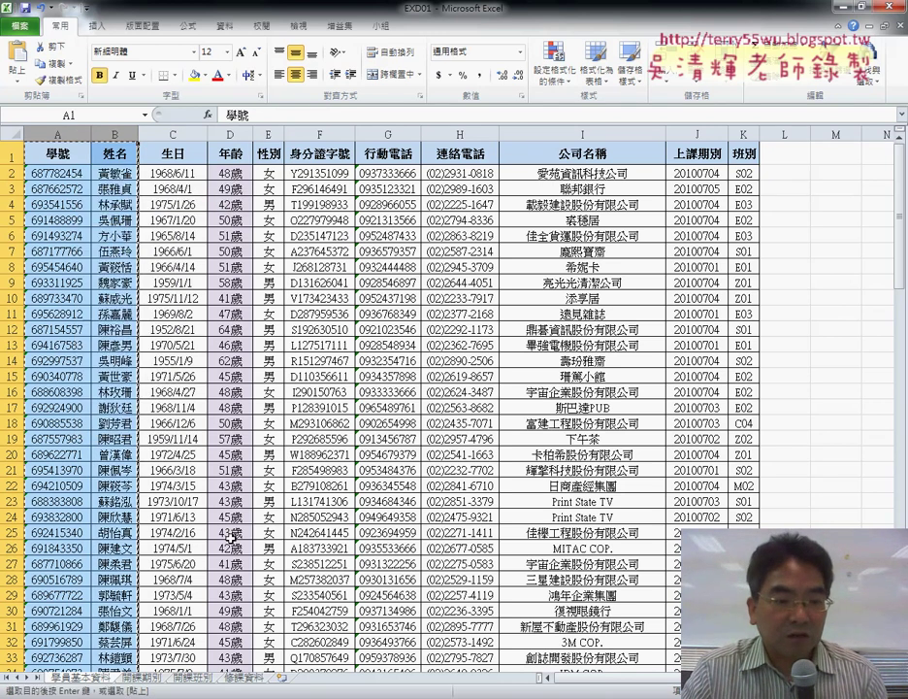
{"action": "left_click", "coordinate": [244, 676]}
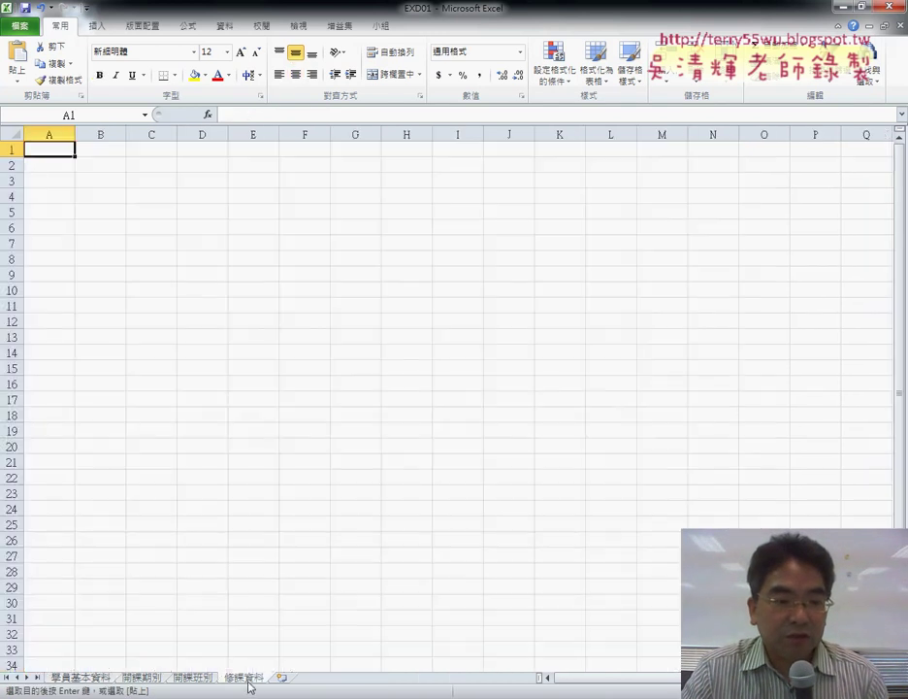
{"action": "right_click", "coordinate": [62, 149]}
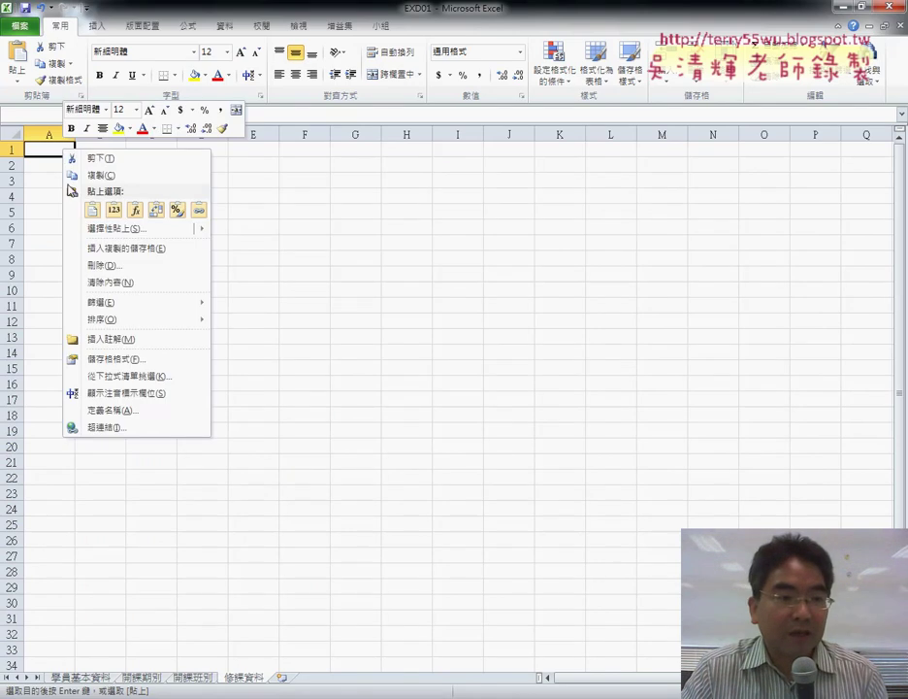
{"action": "left_click", "coordinate": [91, 210]}
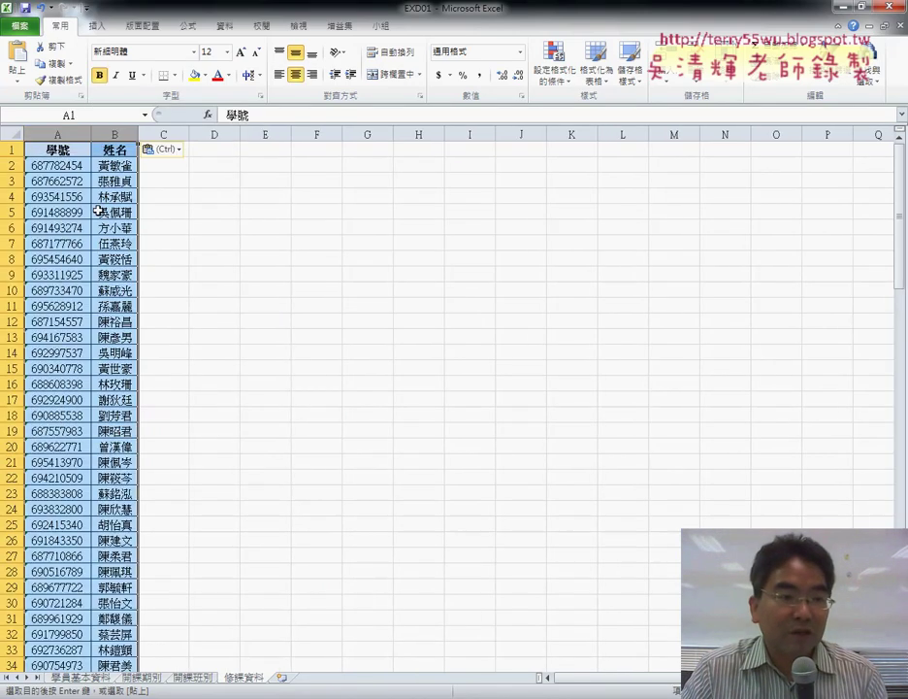
Copy 上課期別 and 班別 from 學員基本資料 into 修課資料 starting at C1.
{"action": "left_click", "coordinate": [93, 680]}
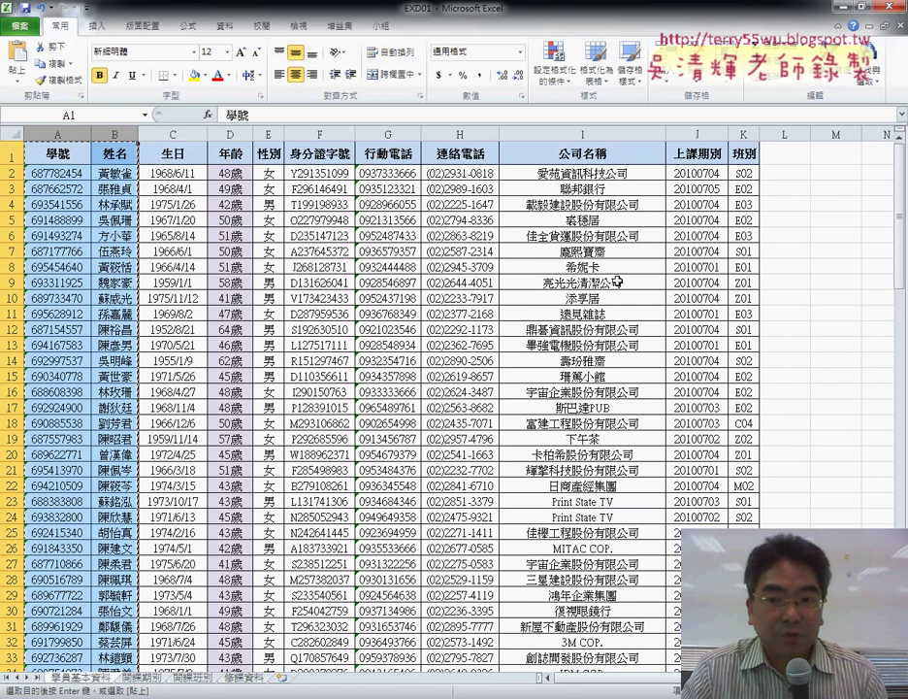
{"action": "left_click", "coordinate": [698, 128]}
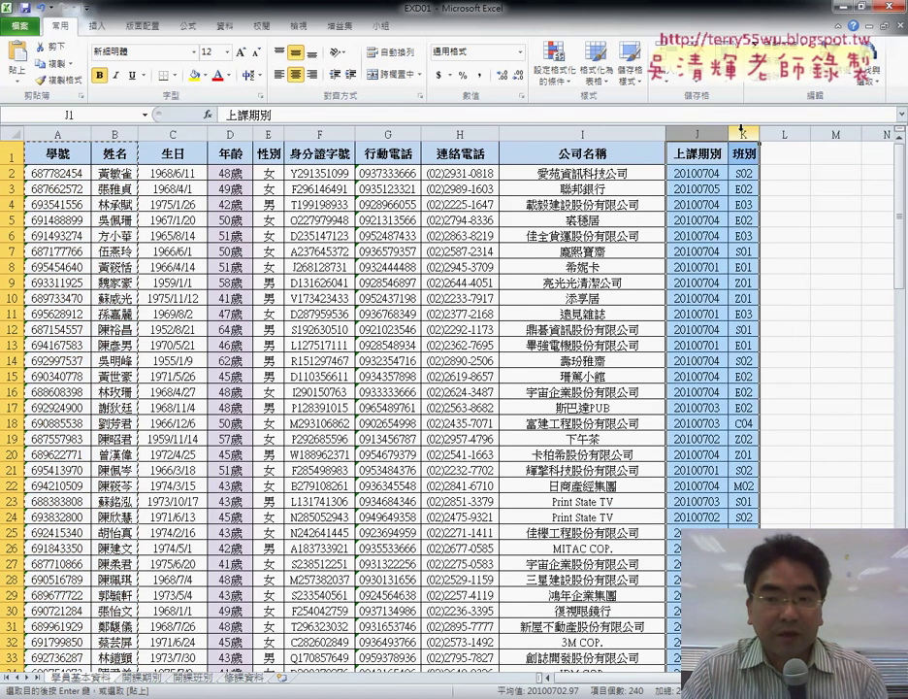
{"action": "right_click", "coordinate": [723, 205]}
{"action": "left_click", "coordinate": [753, 231]}
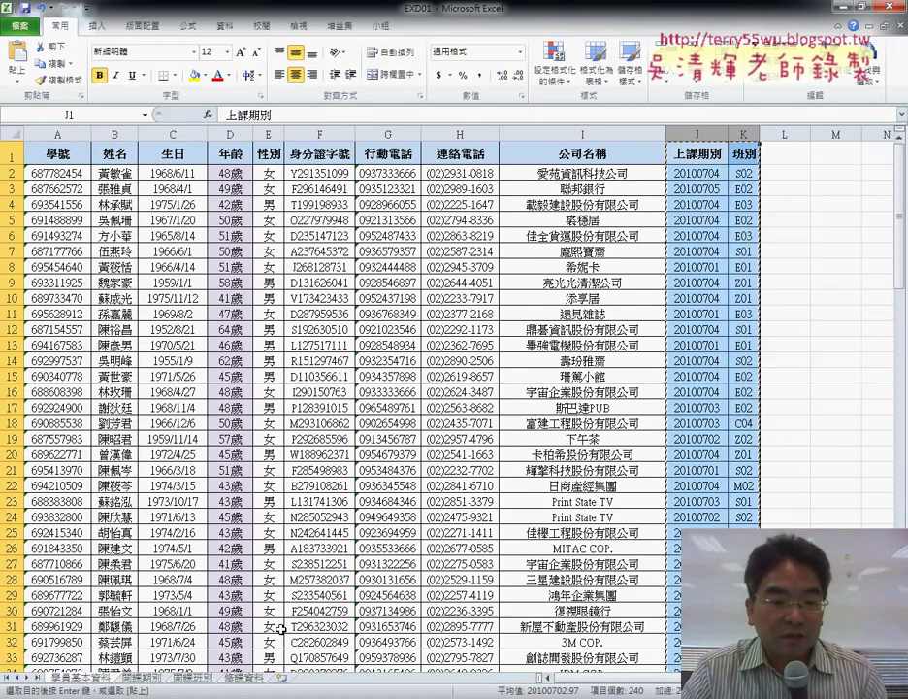
{"action": "left_click", "coordinate": [245, 681]}
{"action": "left_click", "coordinate": [181, 156]}
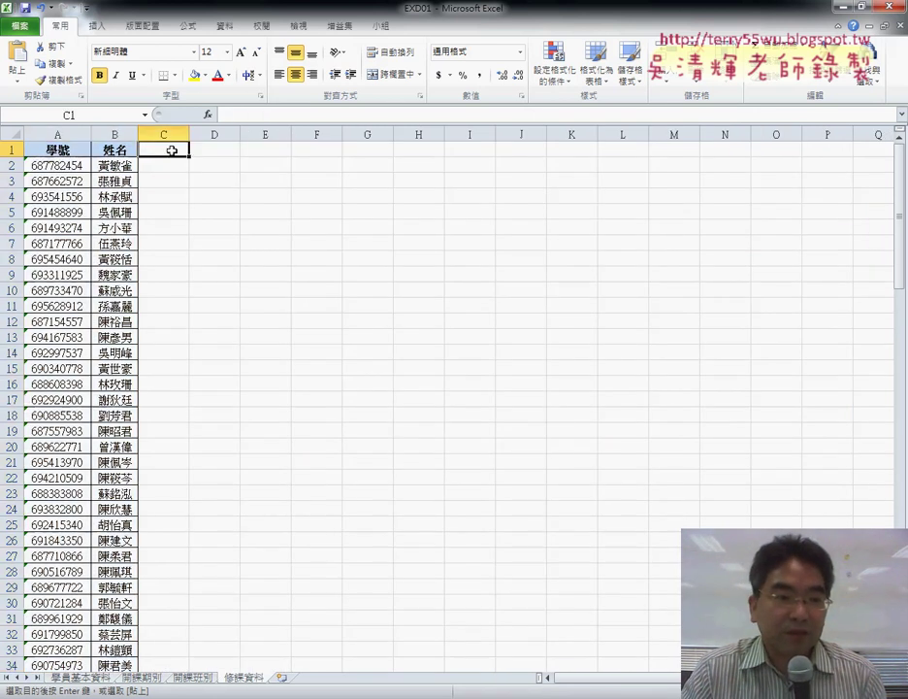
{"action": "right_click", "coordinate": [173, 153]}
{"action": "left_click", "coordinate": [203, 211]}
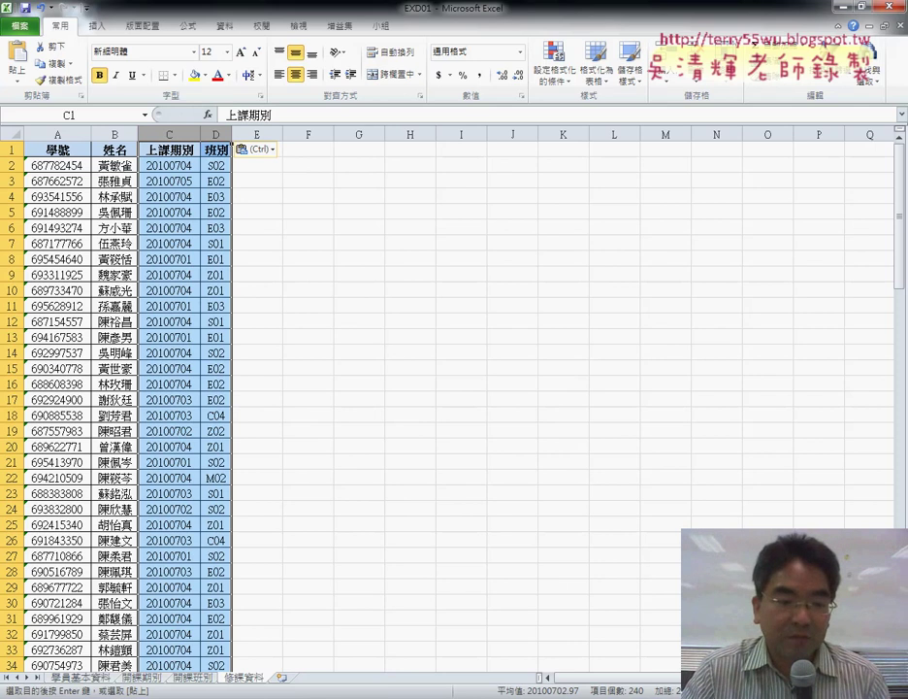
{"action": "key", "text": "alt+Tab"}
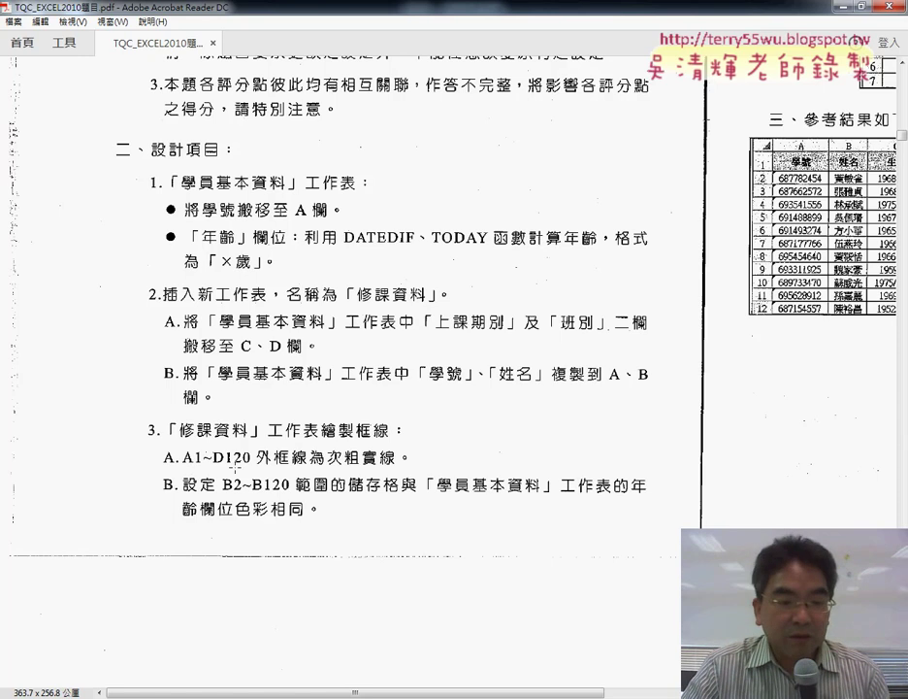
{"action": "key", "text": "alt+Tab"}
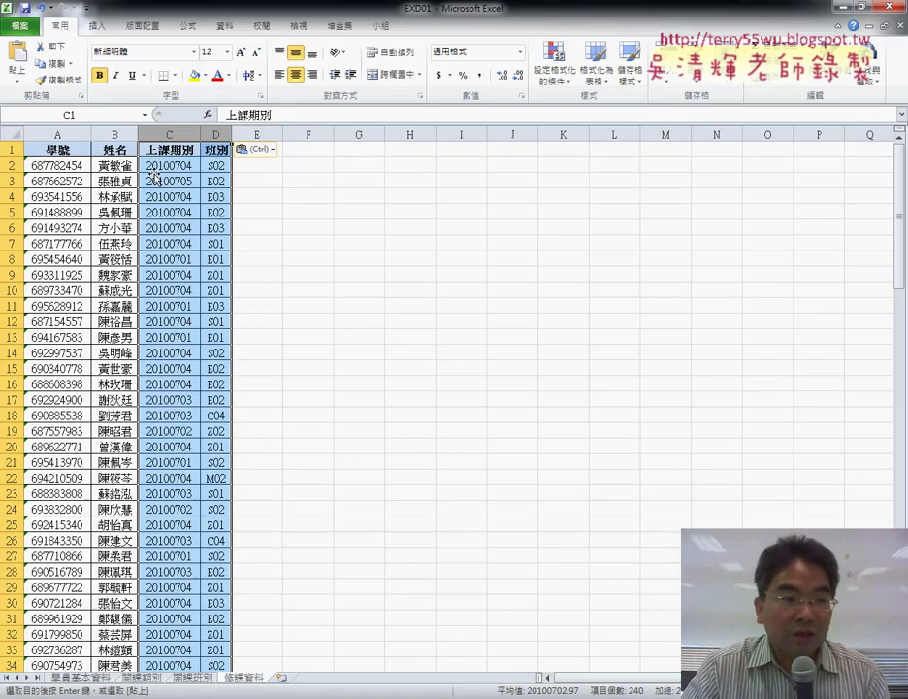
Select from A1 across to column D and down to row 120 on 修課資料.
{"action": "left_click", "coordinate": [52, 150]}
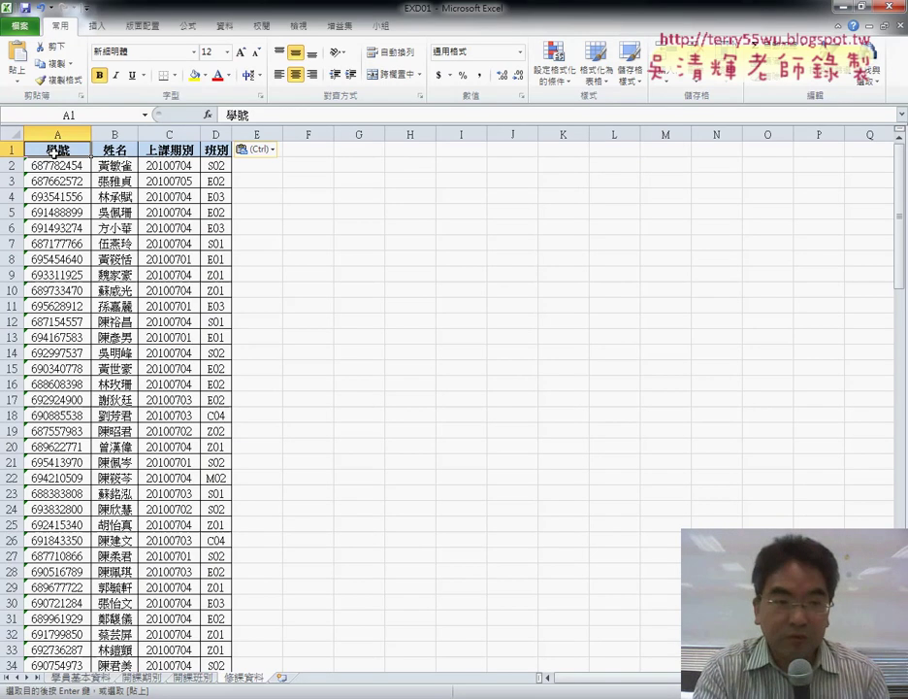
{"action": "key", "text": "ctrl+shift+Right"}
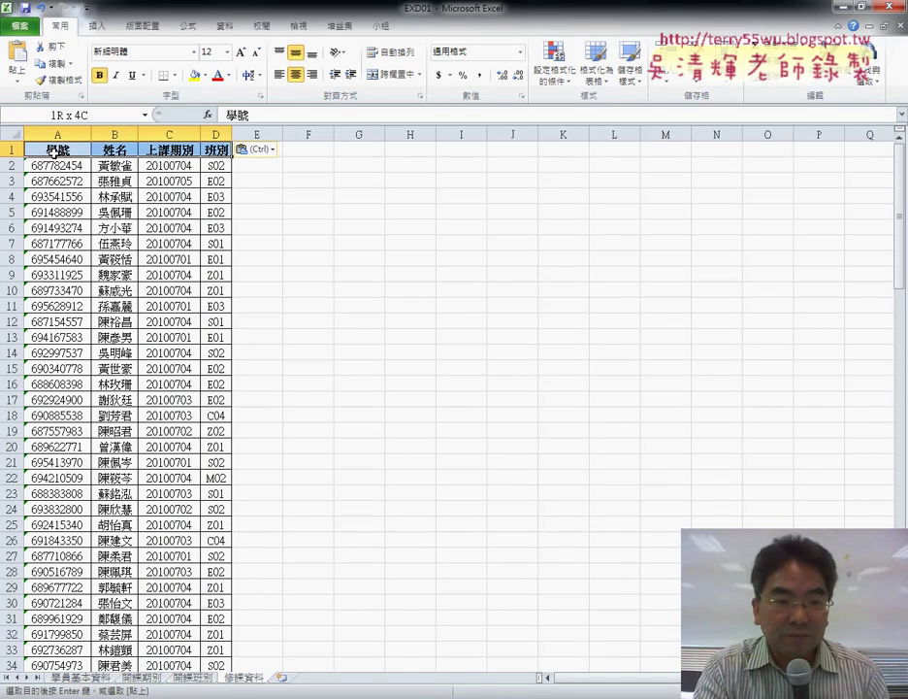
{"action": "key", "text": "ctrl+shift+Down"}
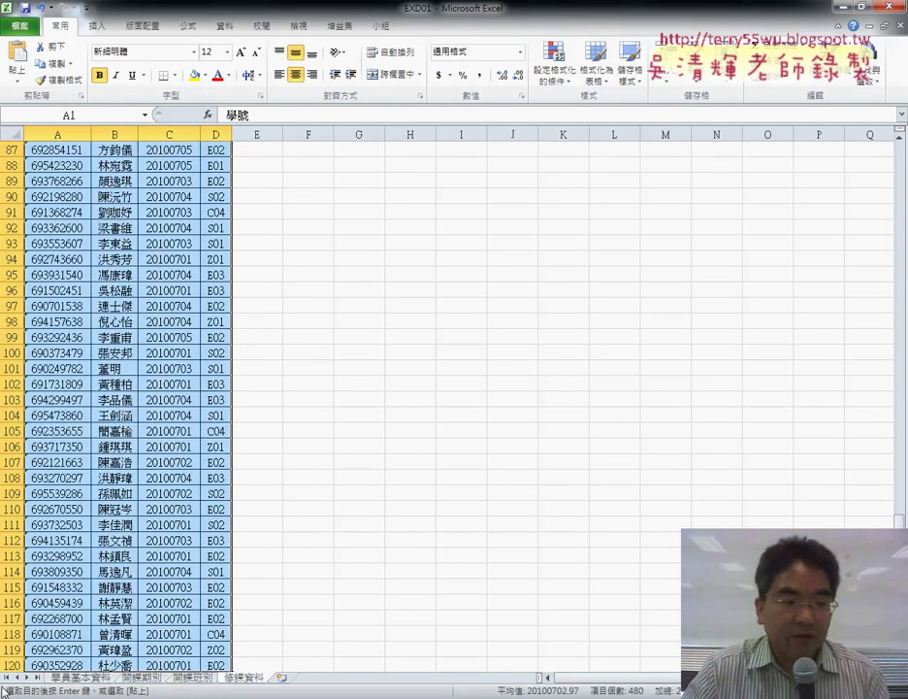
{"action": "scroll", "coordinate": [128, 495], "scroll_direction": "up", "scroll_amount": 7}
{"action": "scroll", "coordinate": [466, 475], "scroll_direction": "up", "scroll_amount": 13}
{"action": "scroll", "coordinate": [813, 454], "scroll_direction": "up", "scroll_amount": 2}
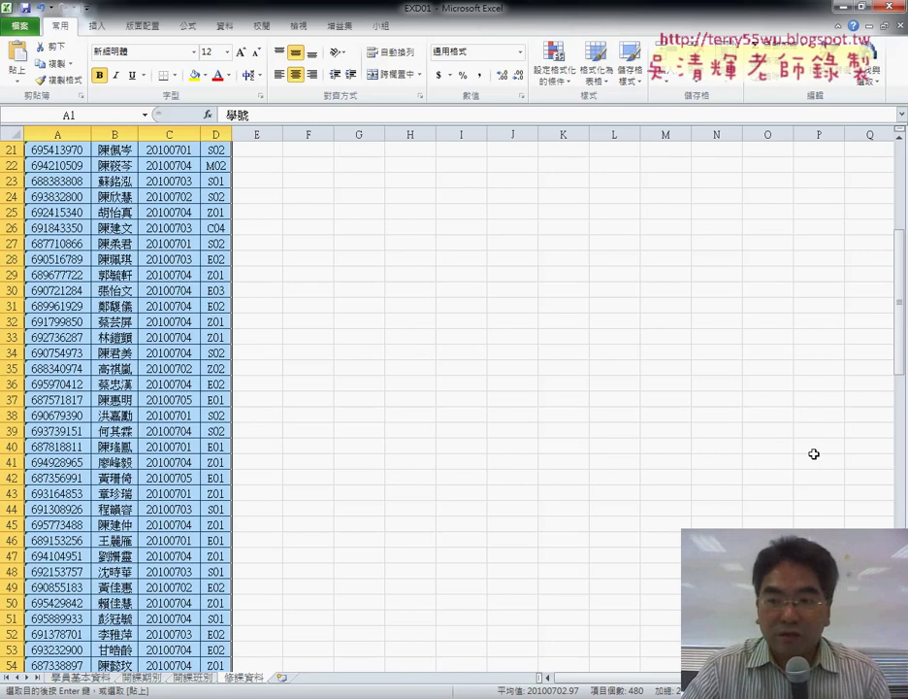
{"action": "left_click_drag", "start_coordinate": [902, 245], "coordinate": [855, 147]}
Redo the selection from A1, ending with the full table A1:D120 selected.
{"action": "left_click", "coordinate": [63, 151]}
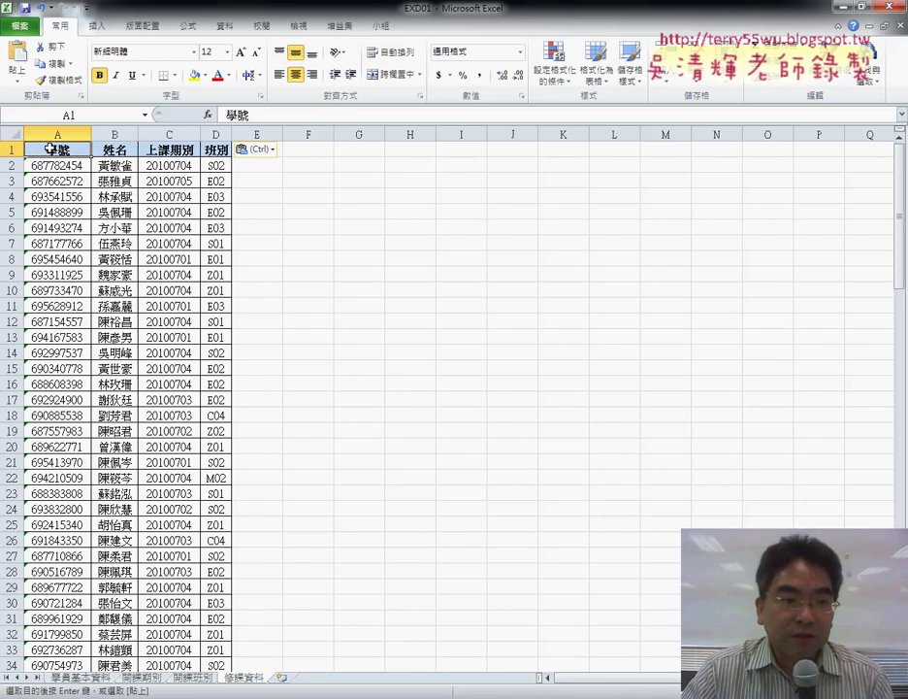
{"action": "left_click_drag", "start_coordinate": [50, 148], "coordinate": [231, 668]}
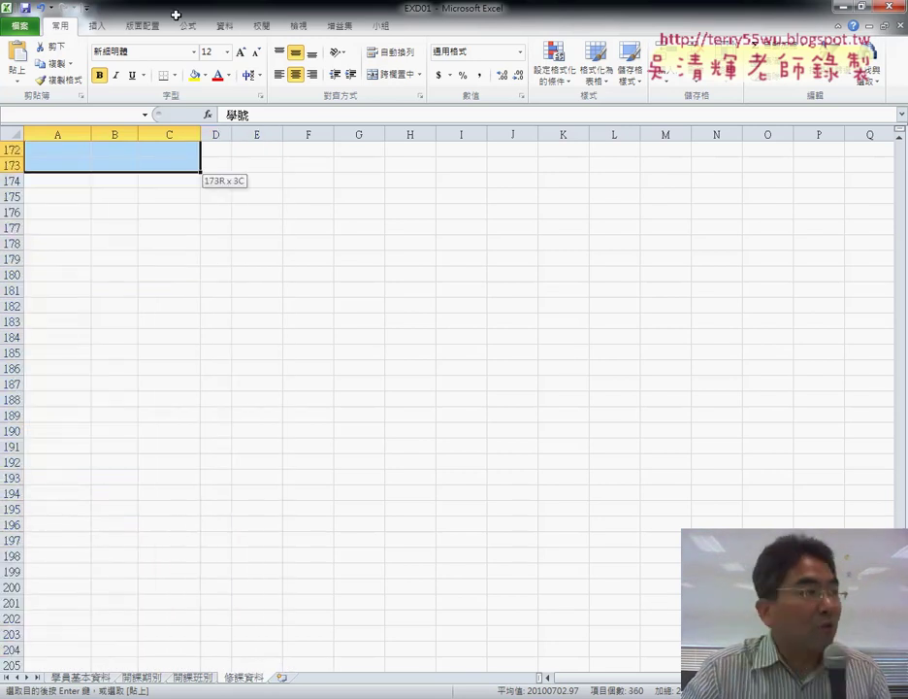
{"action": "mouse_move", "coordinate": [230, 660]}
{"action": "left_mouse_down"}
{"action": "mouse_move", "coordinate": [180, 3]}
{"action": "mouse_move", "coordinate": [243, 680]}
{"action": "left_mouse_up"}
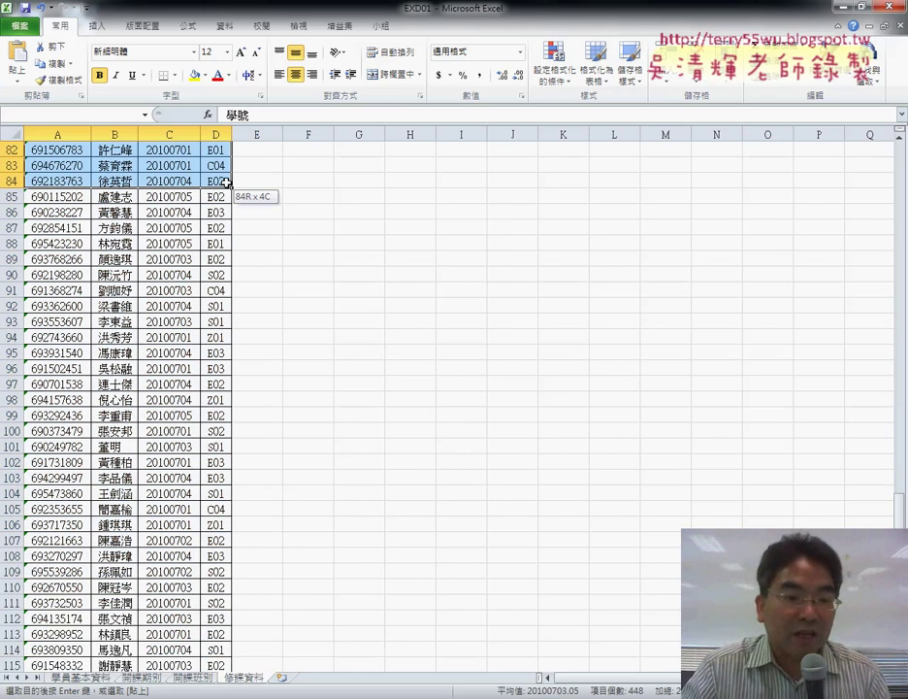
{"action": "left_click_drag", "start_coordinate": [244, 680], "coordinate": [219, 310]}
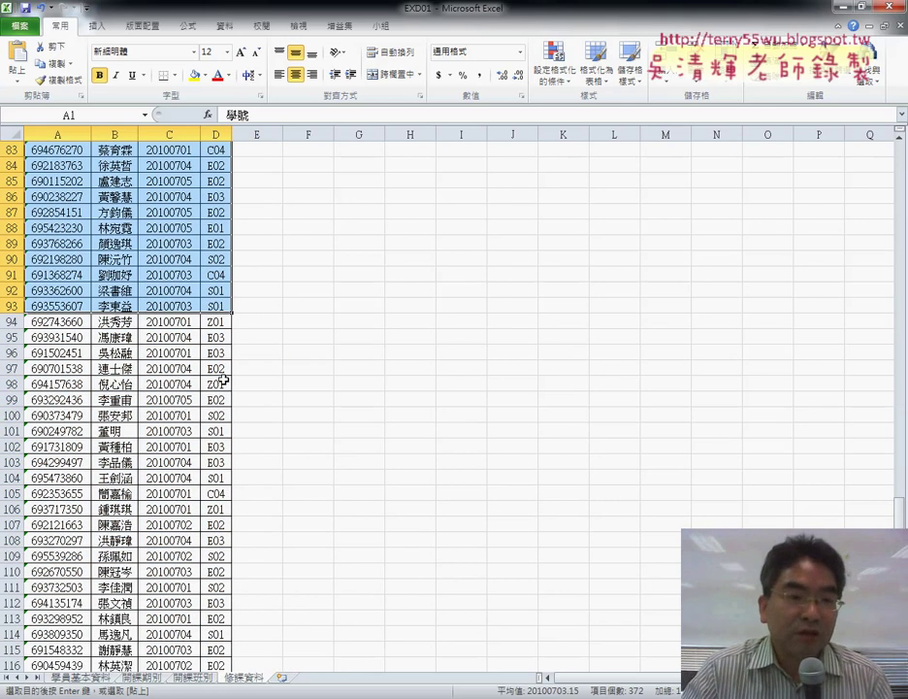
{"action": "scroll", "coordinate": [224, 383], "scroll_direction": "up", "scroll_amount": 11}
{"action": "scroll", "coordinate": [224, 383], "scroll_direction": "up", "scroll_amount": 6}
{"action": "scroll", "coordinate": [224, 384], "scroll_direction": "up", "scroll_amount": 10}
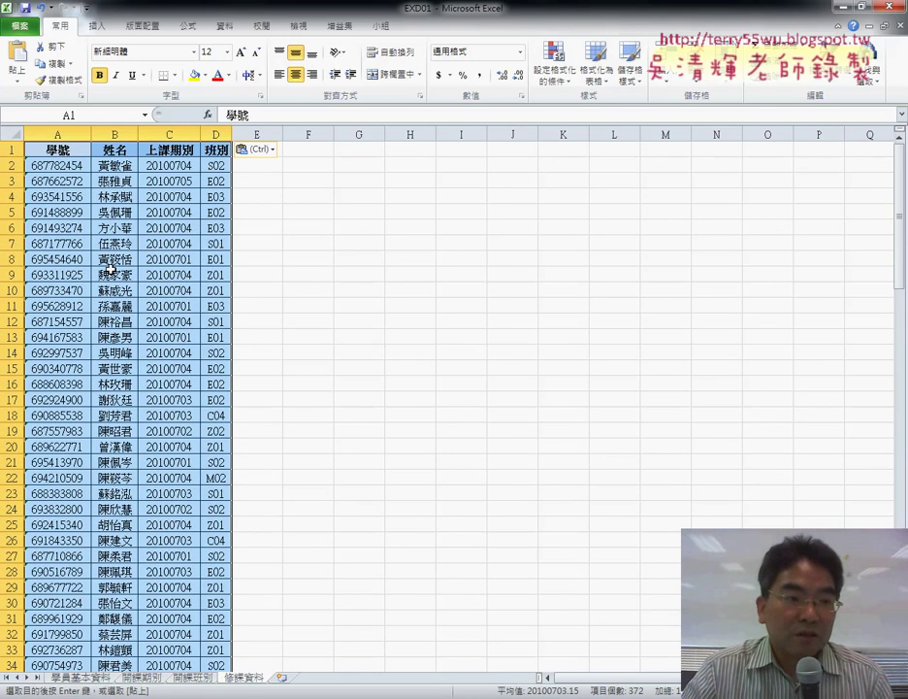
{"action": "left_click", "coordinate": [62, 149]}
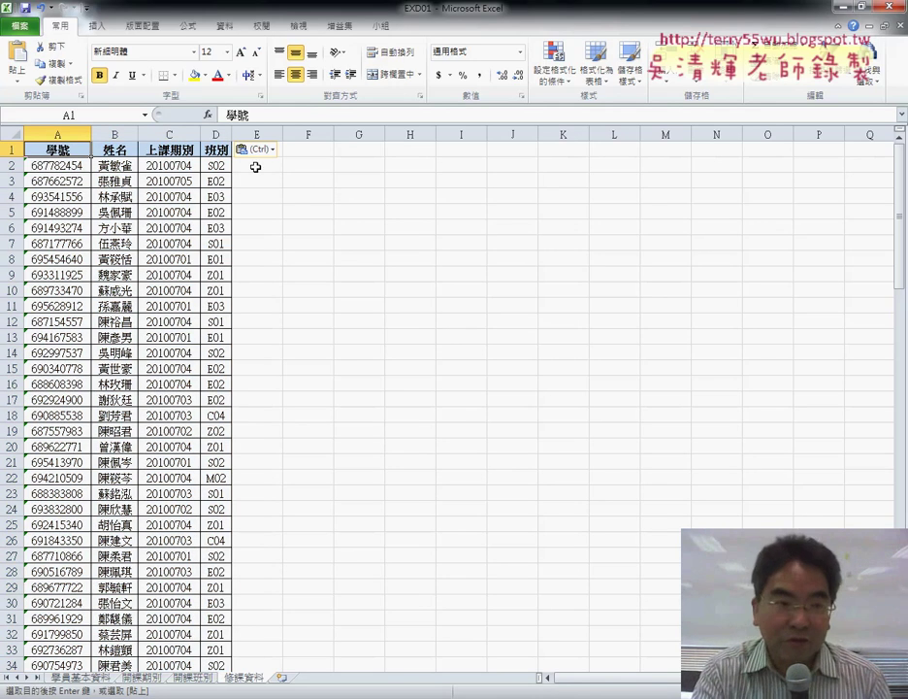
{"action": "key", "text": "ctrl+shift+Right"}
{"action": "key", "text": "ctrl+shift+Down"}
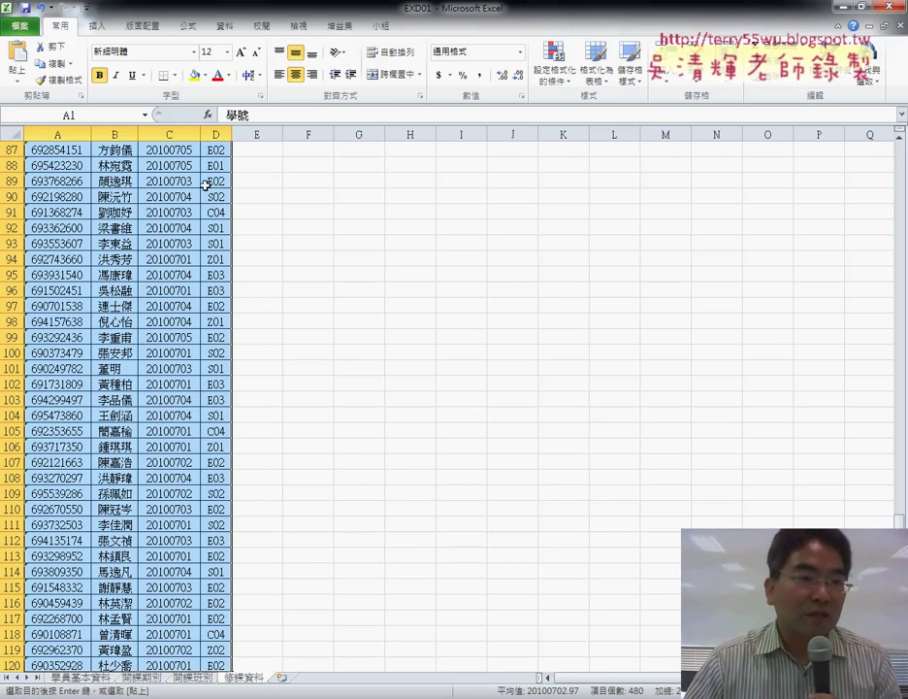
Apply the 粗外框線 thick box border to A1:D120, then switch to the exam PDF.
{"action": "left_click", "coordinate": [175, 75]}
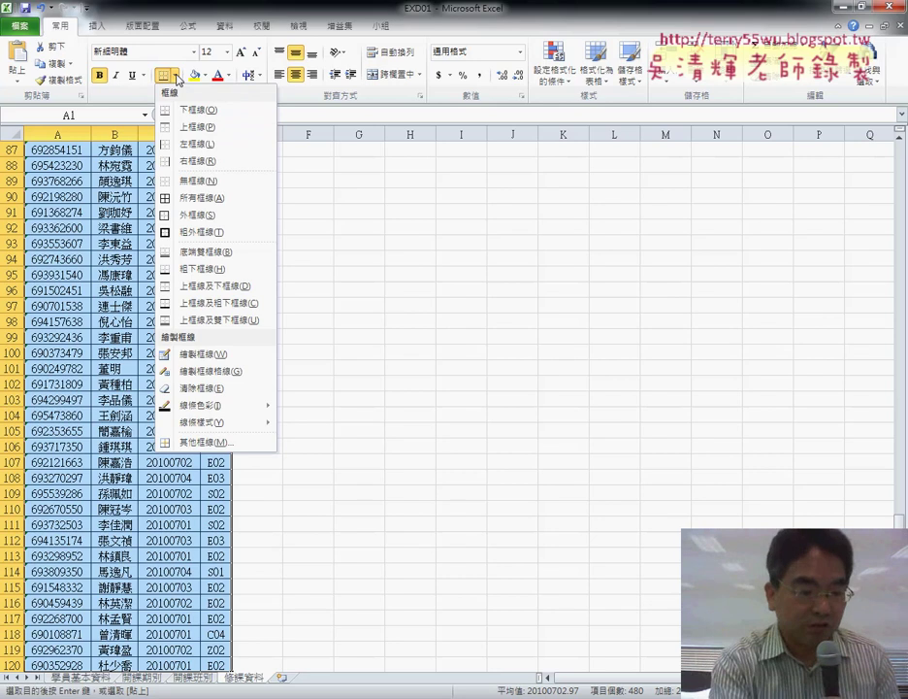
{"action": "left_click_drag", "start_coordinate": [181, 60], "coordinate": [187, 100]}
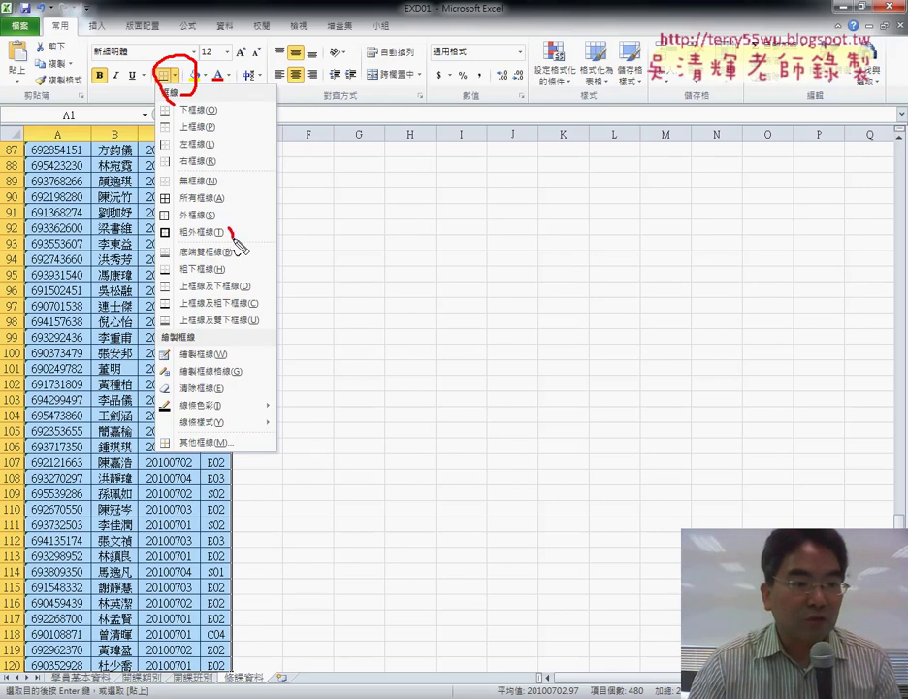
{"action": "mouse_move", "coordinate": [233, 232]}
{"action": "left_mouse_down"}
{"action": "mouse_move", "coordinate": [184, 226]}
{"action": "mouse_move", "coordinate": [232, 229]}
{"action": "left_mouse_up"}
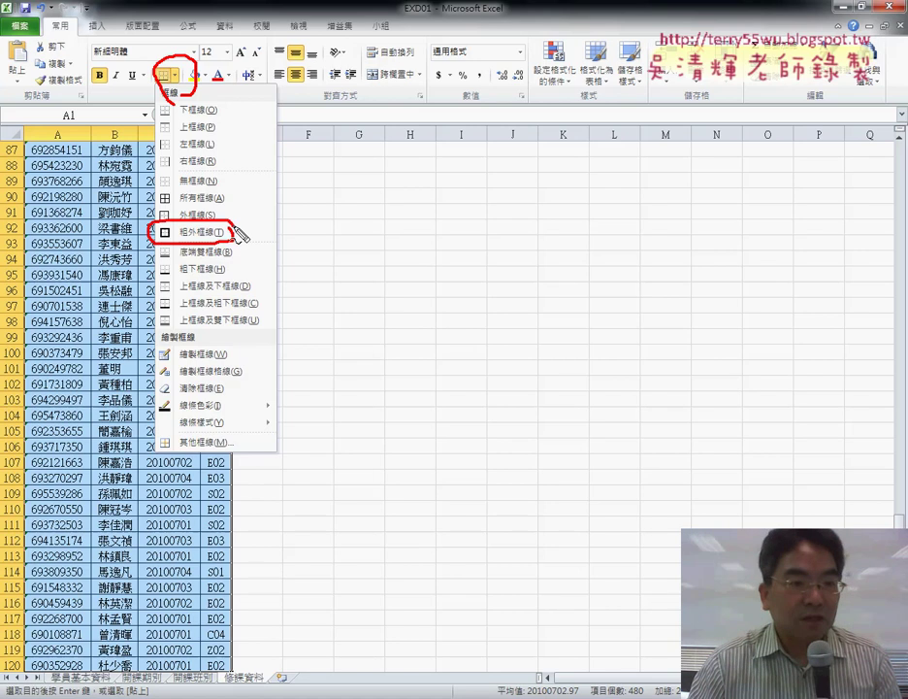
{"action": "left_click", "coordinate": [182, 233]}
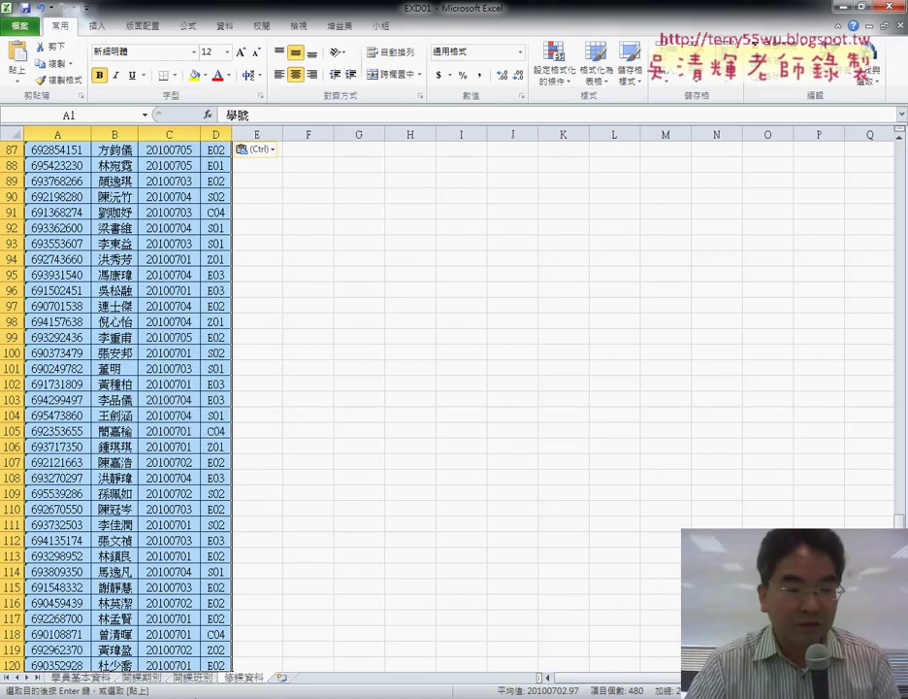
{"action": "key", "text": "alt+Tab"}
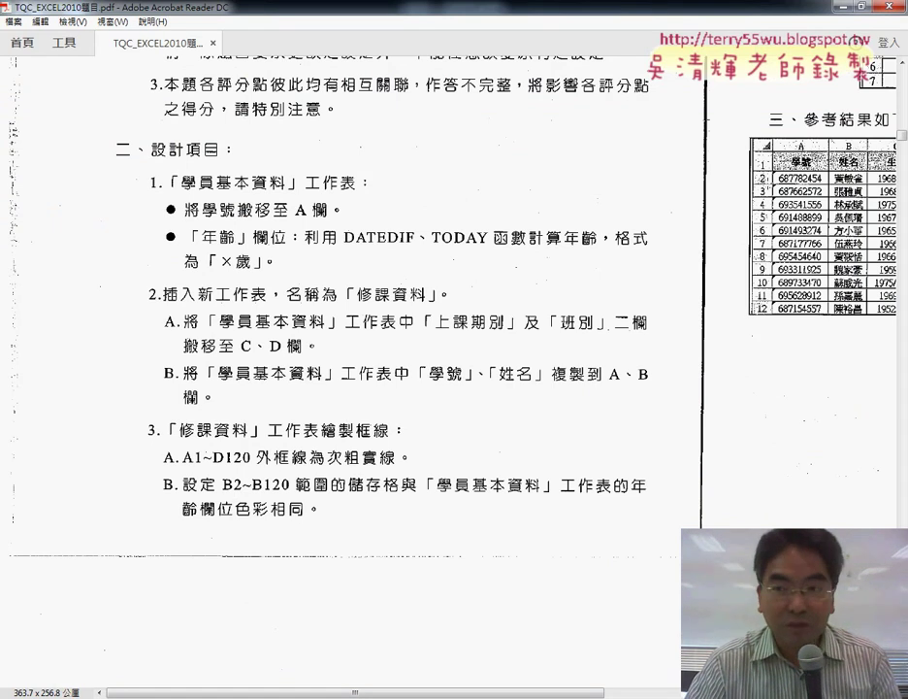
Return to the EXD01 workbook and bring up the border options list.
{"action": "key", "text": "alt+Tab"}
{"action": "left_click", "coordinate": [175, 76]}
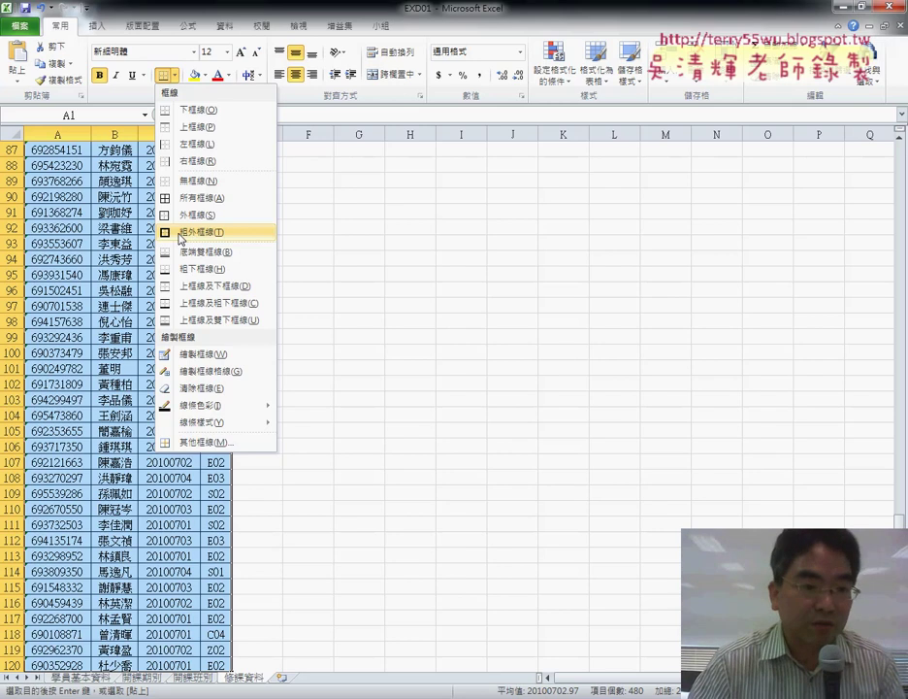
Apply a thick solid outline border to A1:D120 through More Borders (其他框線).
{"action": "left_click", "coordinate": [231, 444]}
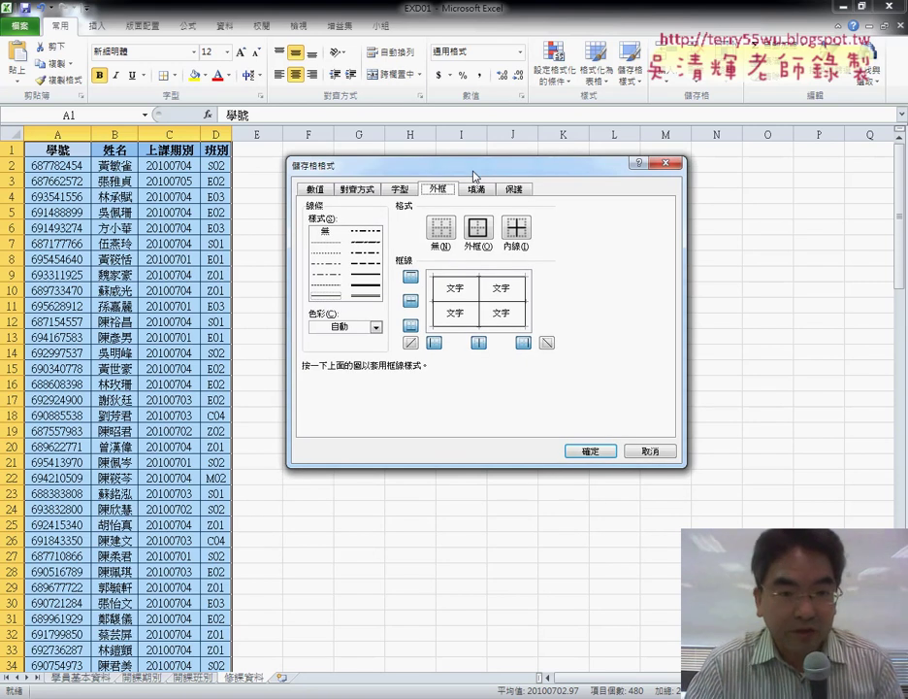
{"action": "left_click", "coordinate": [368, 291]}
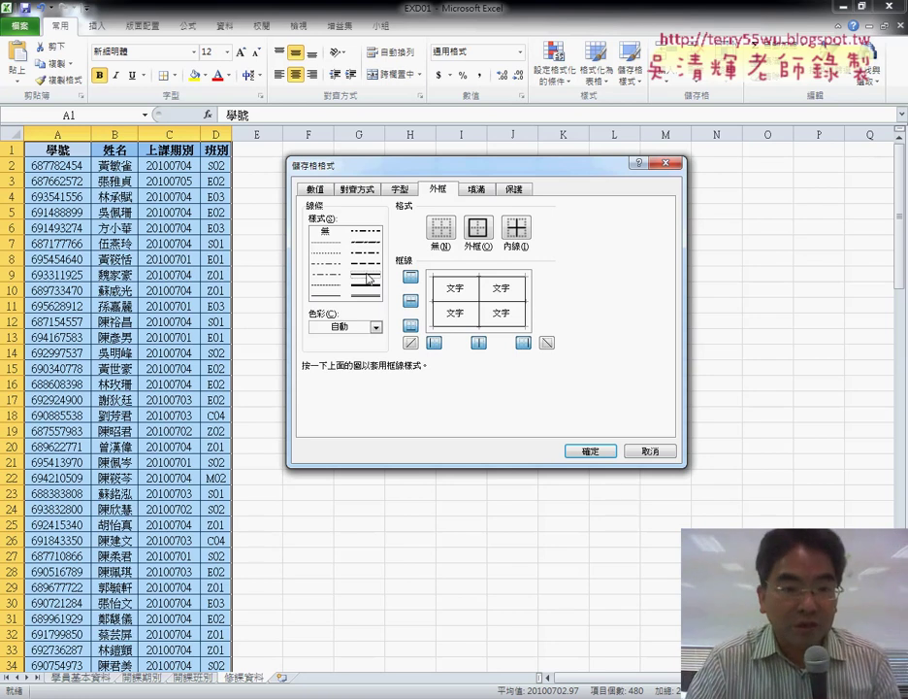
{"action": "left_click", "coordinate": [477, 232]}
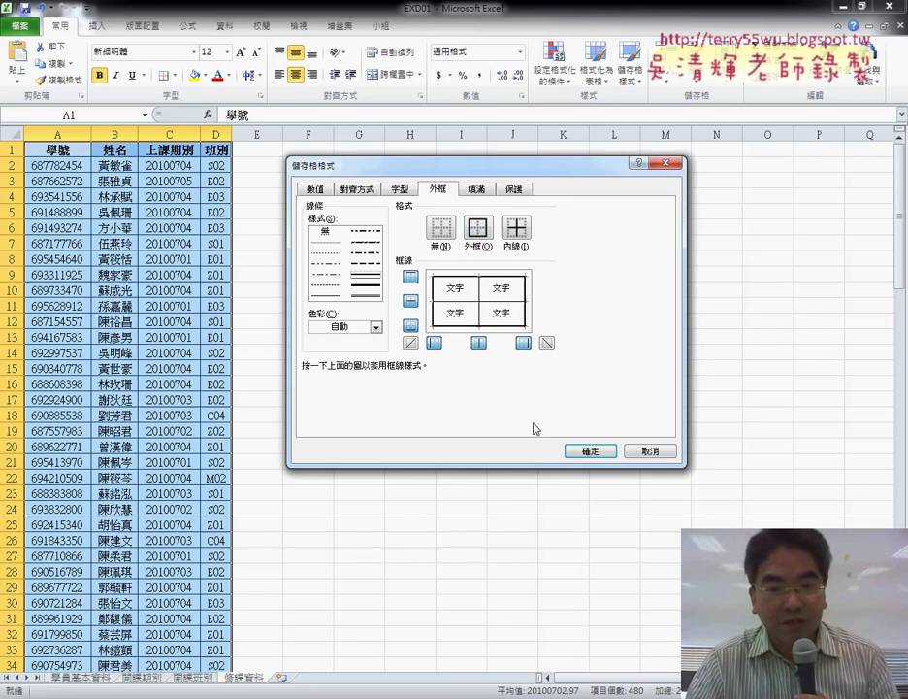
{"action": "left_click", "coordinate": [588, 450]}
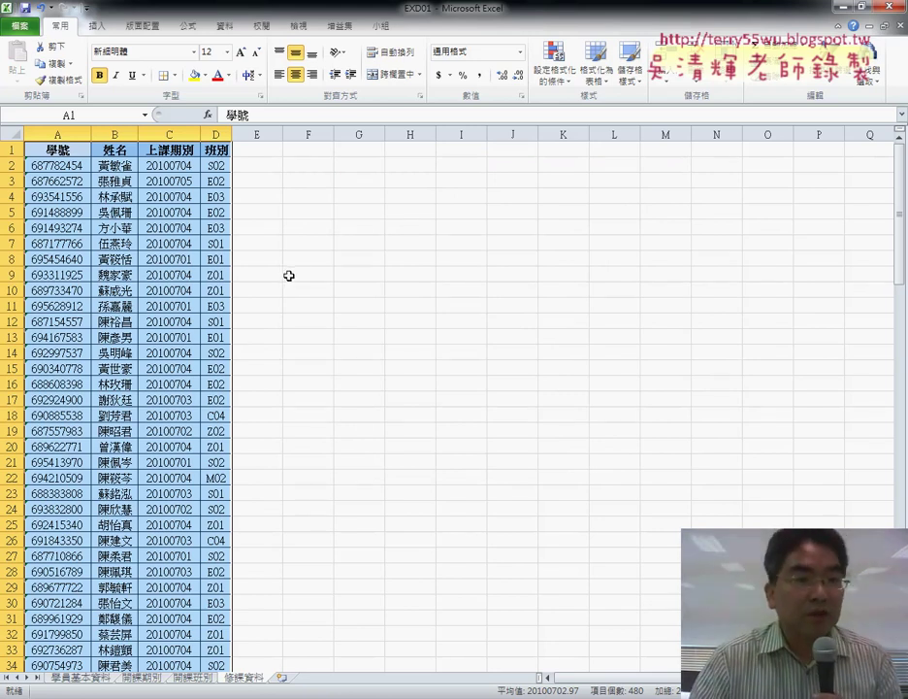
Preview the bordered table's three printed pages in the print preview.
{"action": "left_click", "coordinate": [23, 29]}
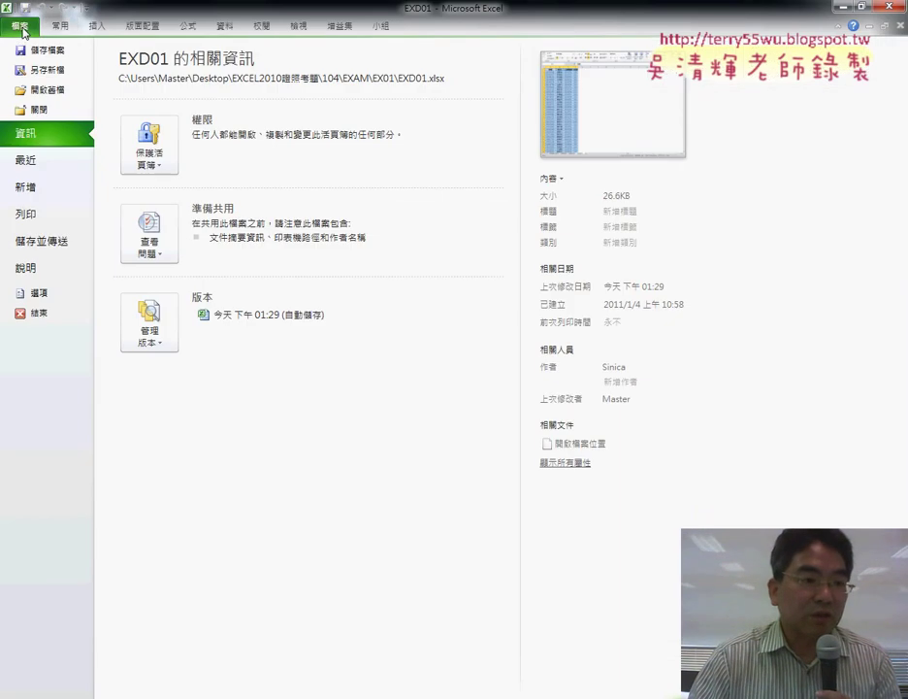
{"action": "left_click", "coordinate": [26, 224]}
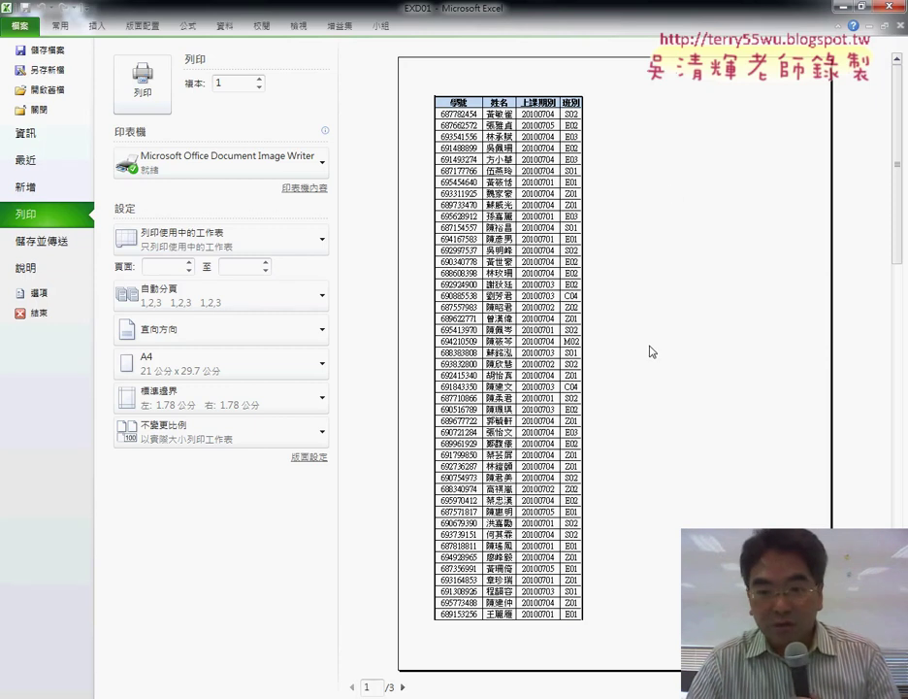
{"action": "scroll", "coordinate": [784, 354], "scroll_direction": "down", "scroll_amount": 2}
{"action": "scroll", "coordinate": [786, 354], "scroll_direction": "up", "scroll_amount": 2}
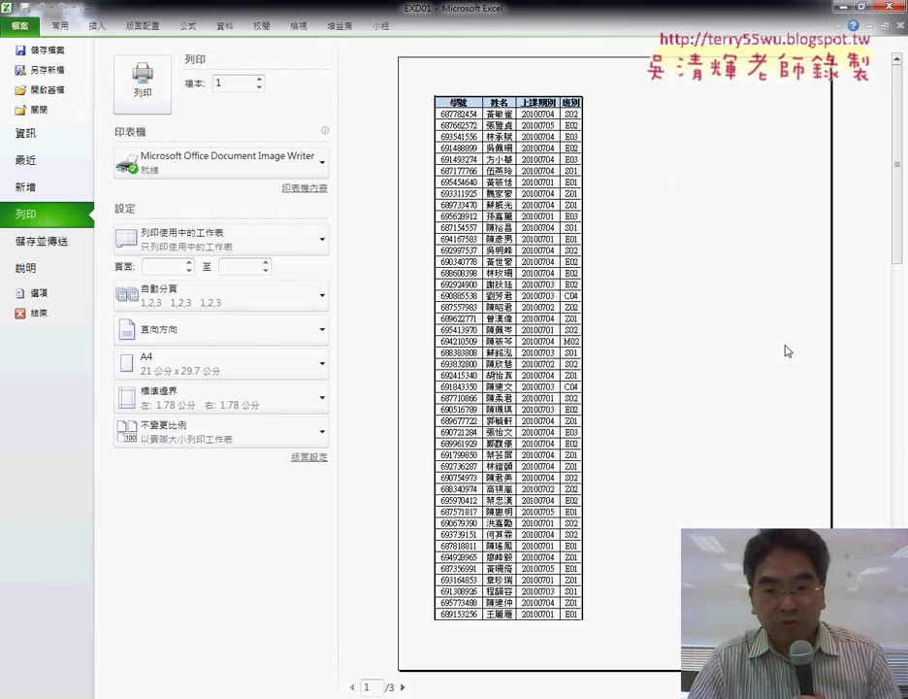
{"action": "scroll", "coordinate": [787, 351], "scroll_direction": "down", "scroll_amount": 2}
{"action": "scroll", "coordinate": [787, 350], "scroll_direction": "up", "scroll_amount": 1}
{"action": "scroll", "coordinate": [787, 350], "scroll_direction": "up", "scroll_amount": 1}
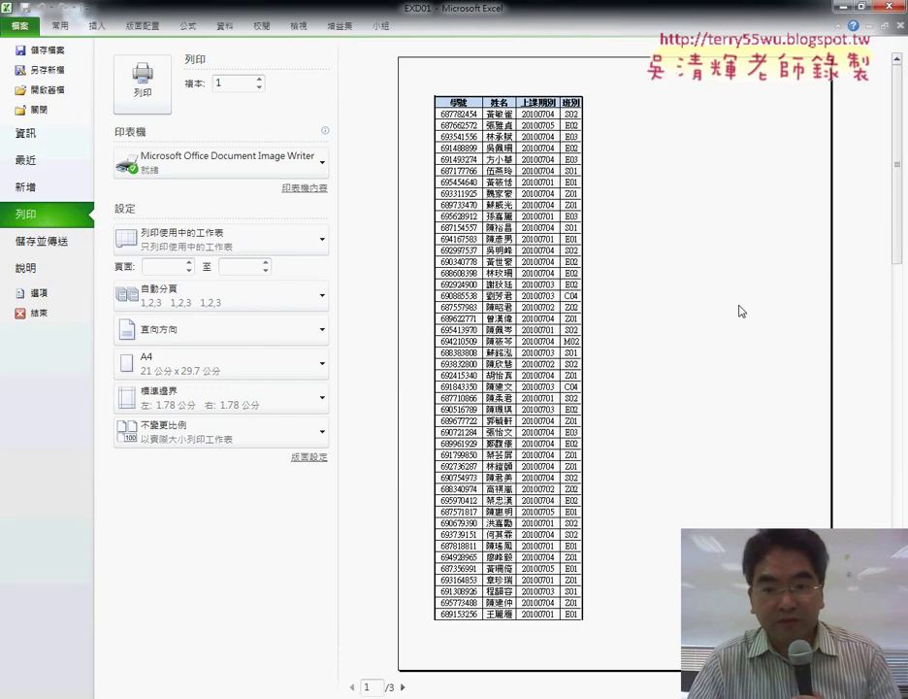
{"action": "scroll", "coordinate": [742, 310], "scroll_direction": "down", "scroll_amount": 1}
{"action": "scroll", "coordinate": [742, 310], "scroll_direction": "up", "scroll_amount": 1}
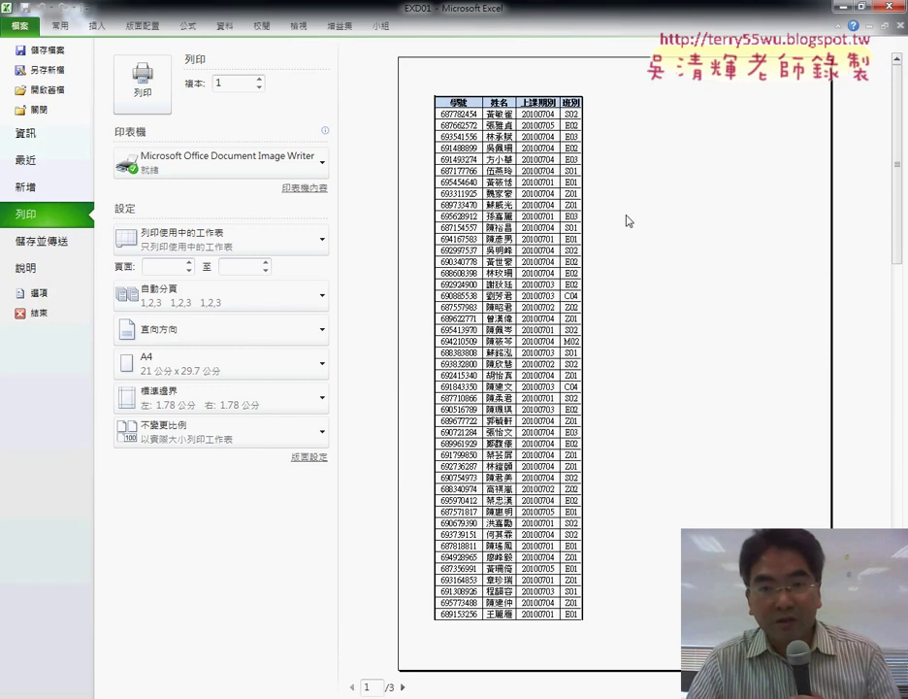
{"action": "scroll", "coordinate": [626, 222], "scroll_direction": "down", "scroll_amount": 1}
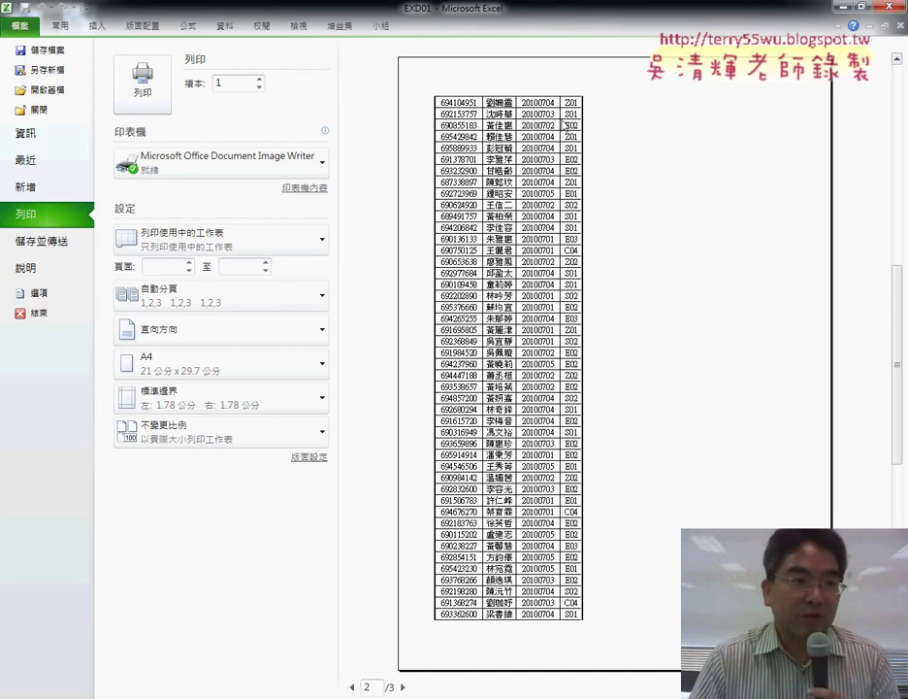
Return to the worksheet, consult the exam PDF, and come back to Excel.
{"action": "left_click", "coordinate": [58, 35]}
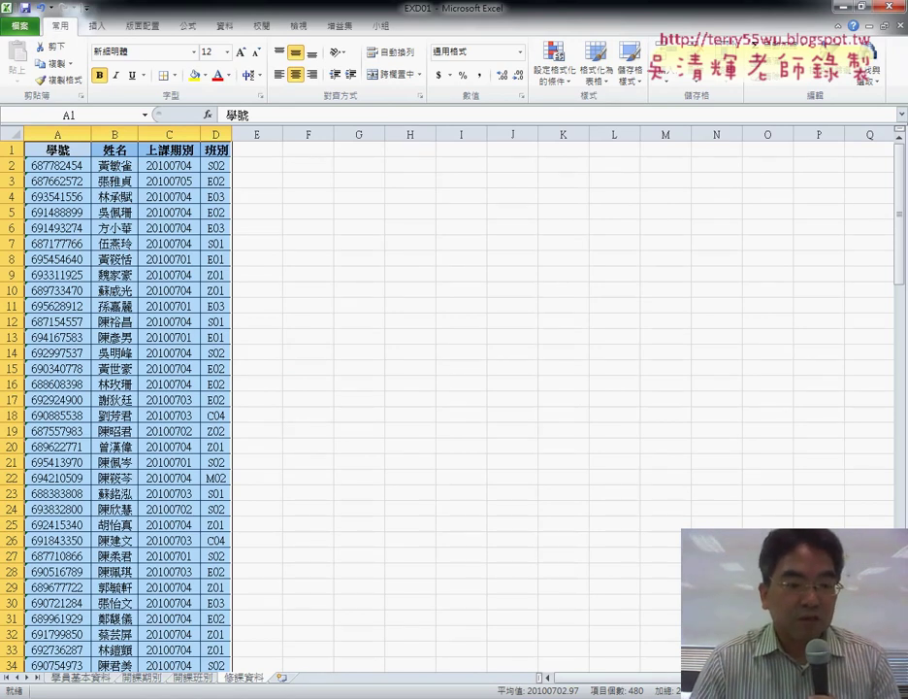
{"action": "left_click", "coordinate": [199, 621]}
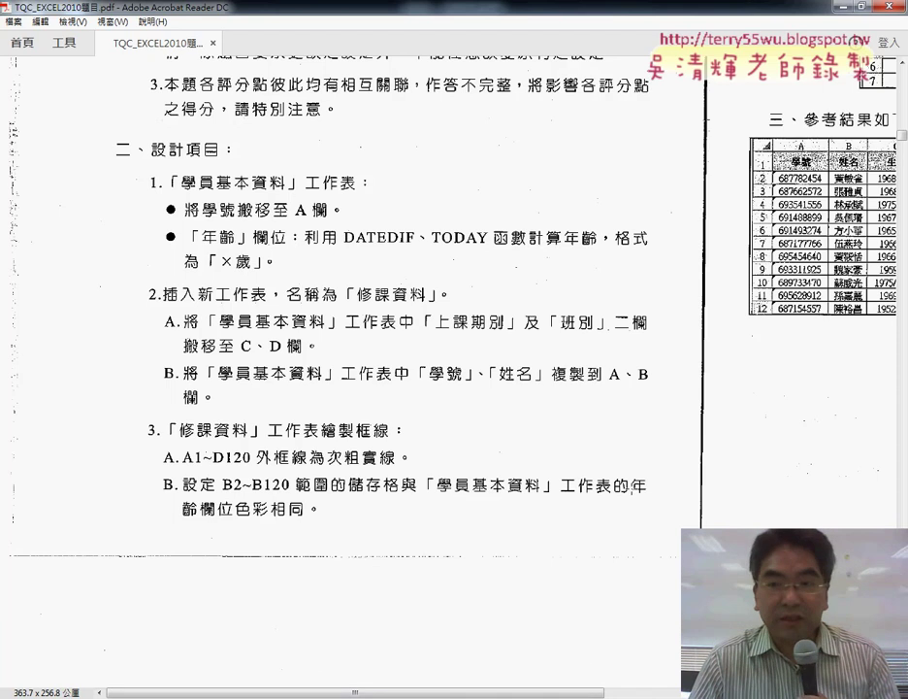
{"action": "key", "text": "alt+Tab"}
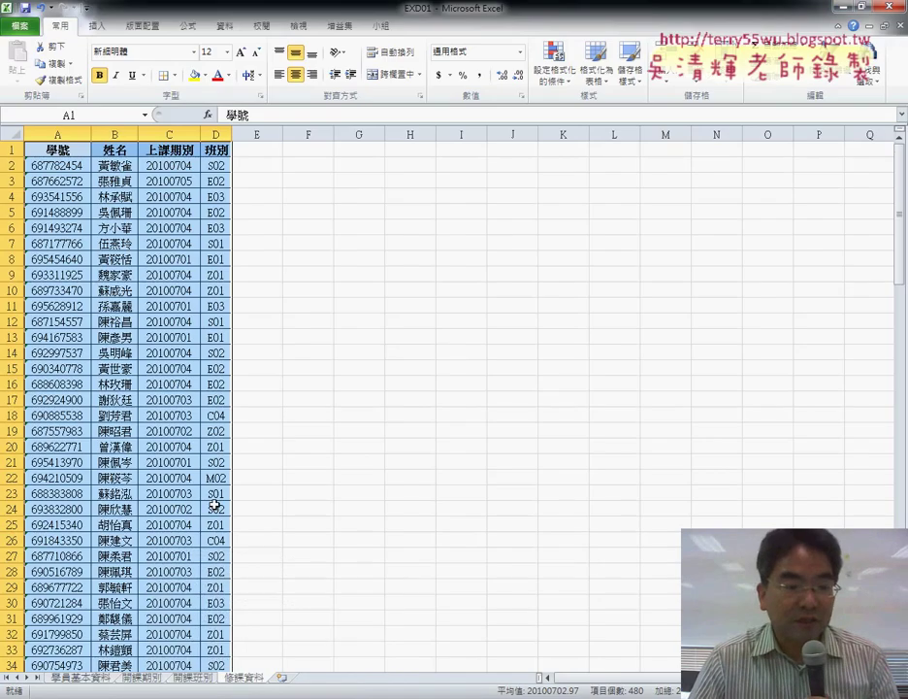
{"action": "left_click", "coordinate": [81, 678]}
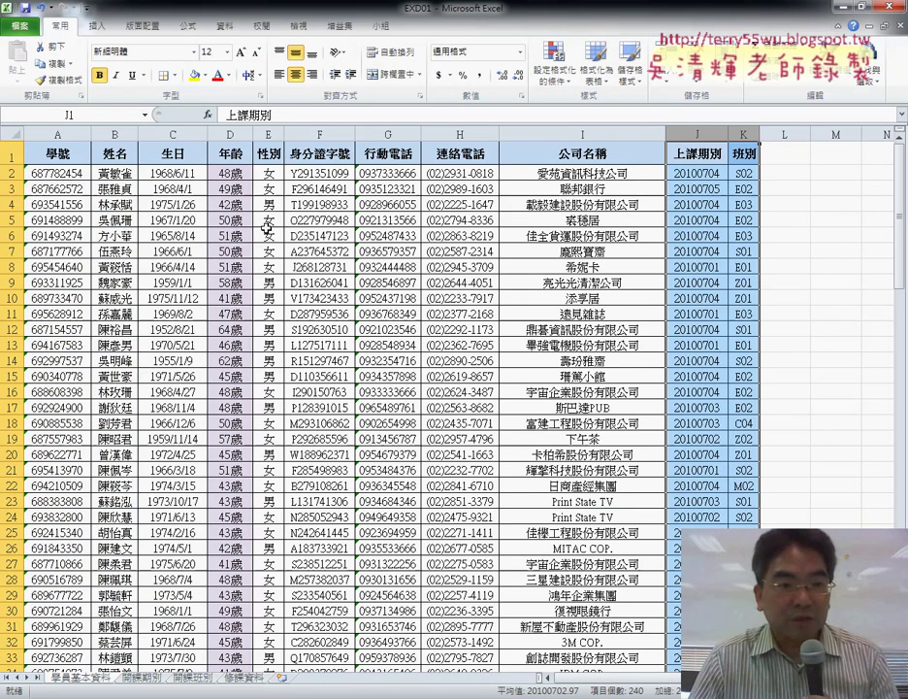
{"action": "left_click", "coordinate": [237, 174]}
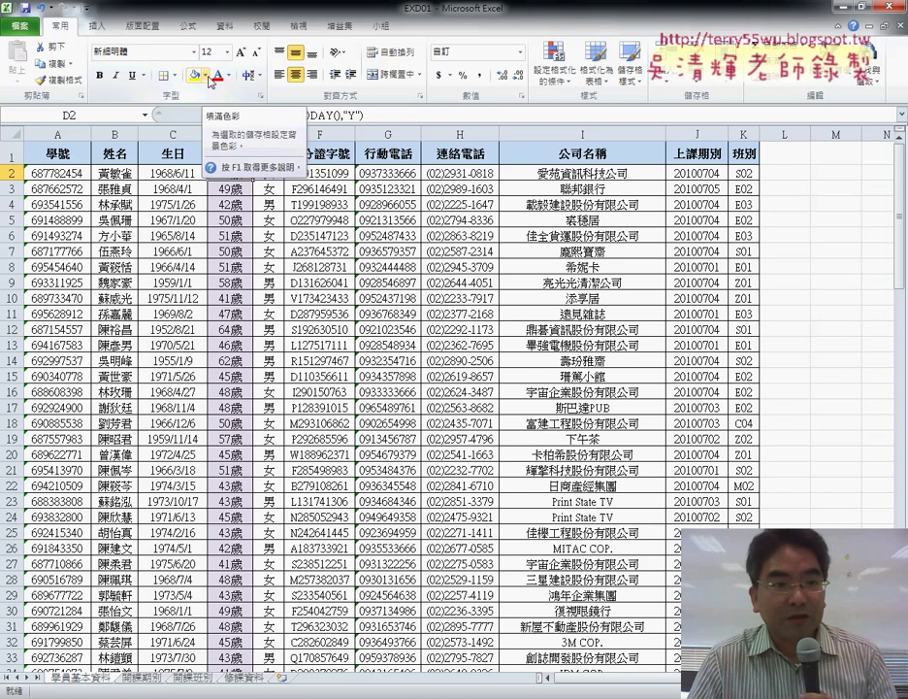
{"action": "left_click", "coordinate": [208, 78]}
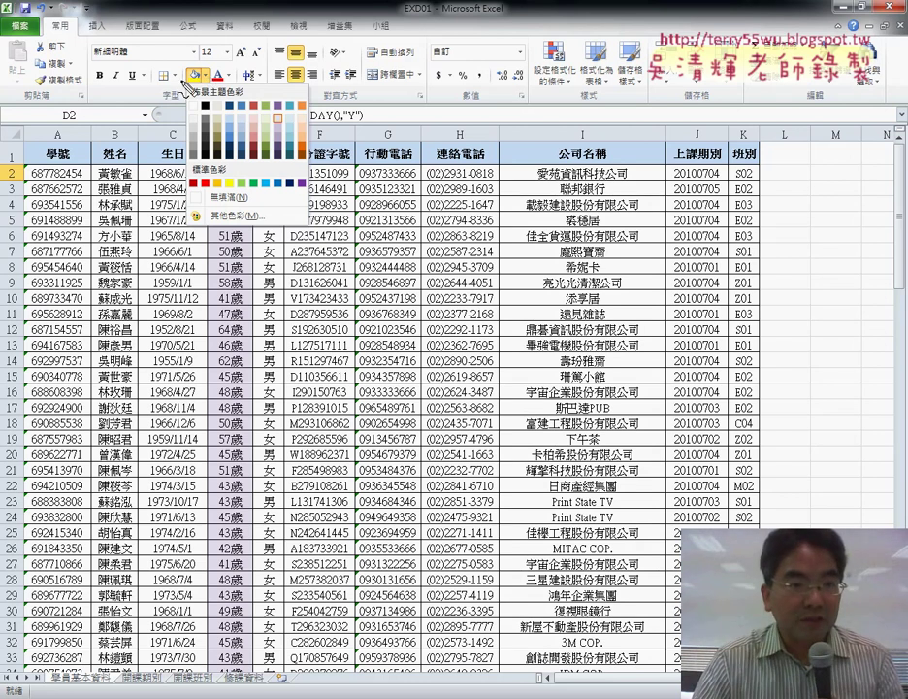
{"action": "left_click_drag", "start_coordinate": [204, 61], "coordinate": [210, 68]}
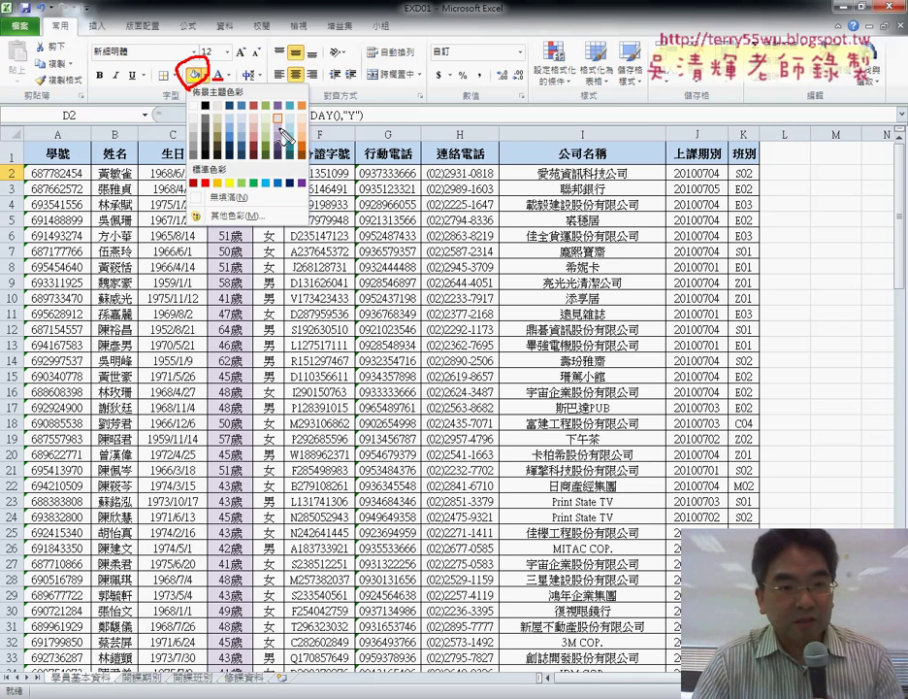
{"action": "left_click_drag", "start_coordinate": [281, 111], "coordinate": [288, 119]}
{"action": "left_click_drag", "start_coordinate": [203, 90], "coordinate": [255, 135]}
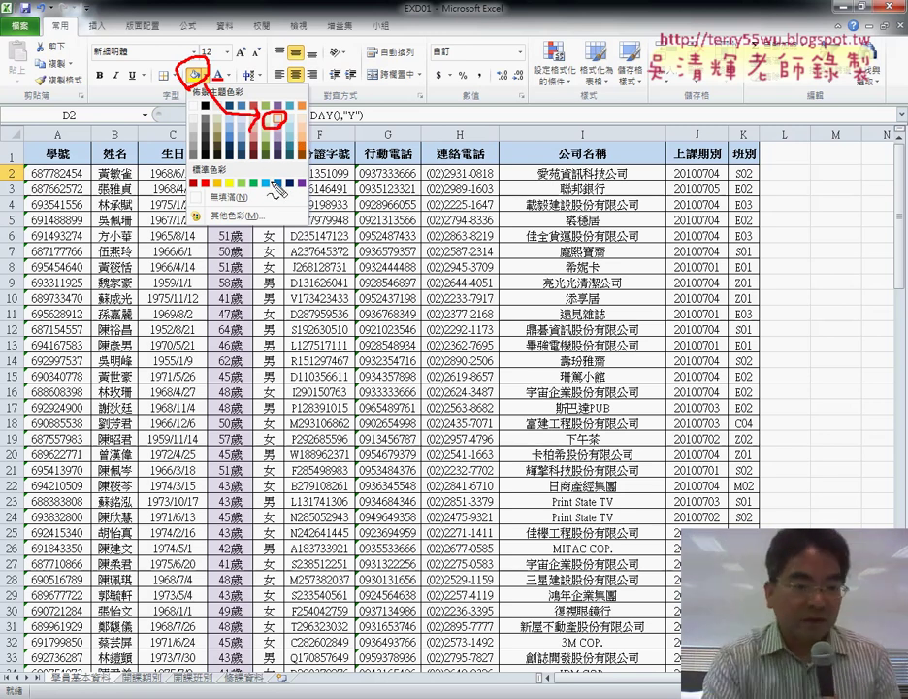
{"action": "key", "text": "Escape"}
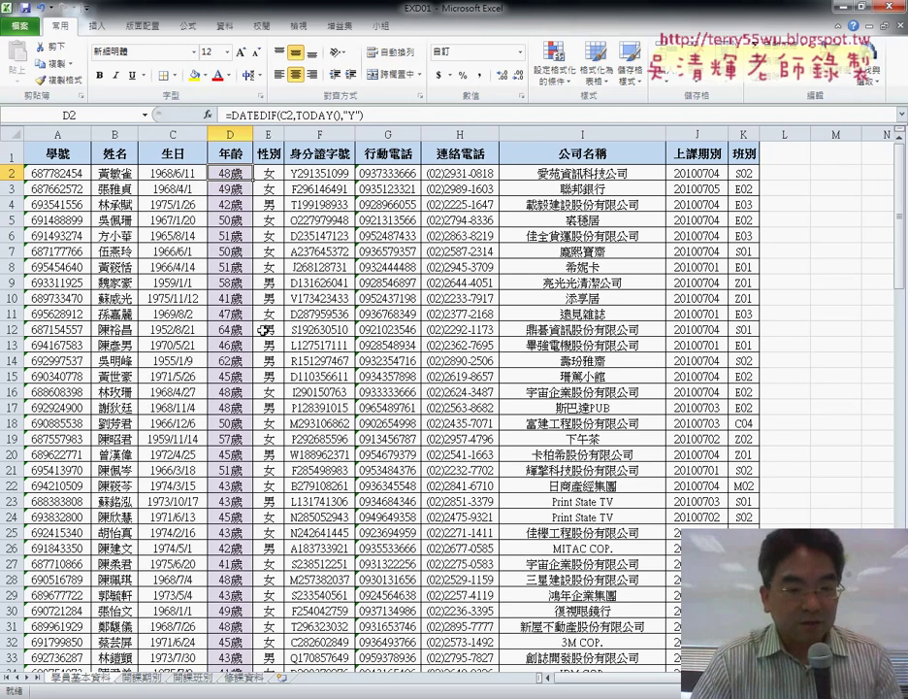
{"action": "left_click", "coordinate": [247, 679]}
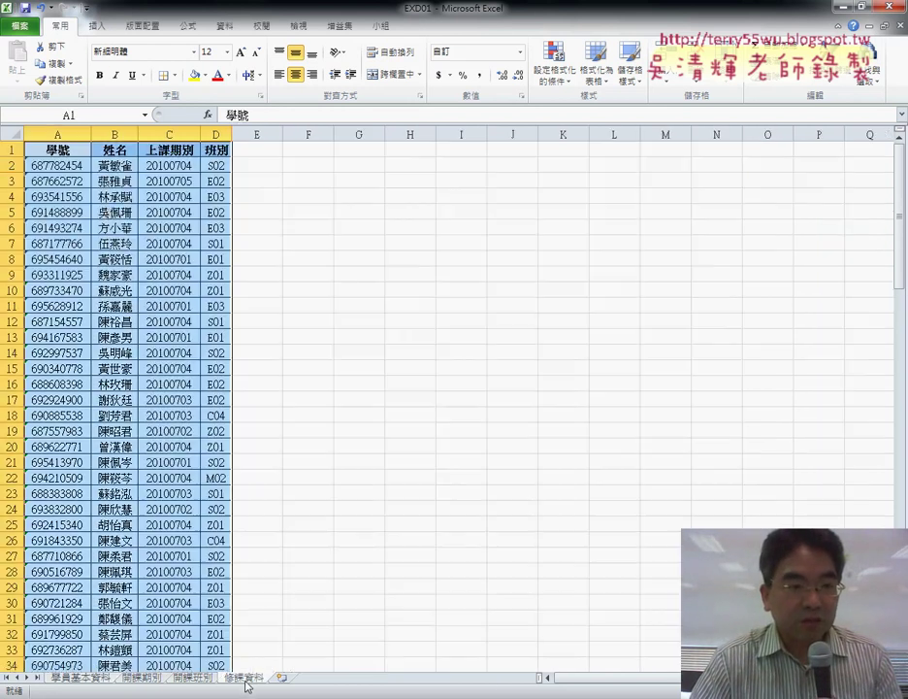
{"action": "left_click", "coordinate": [115, 167]}
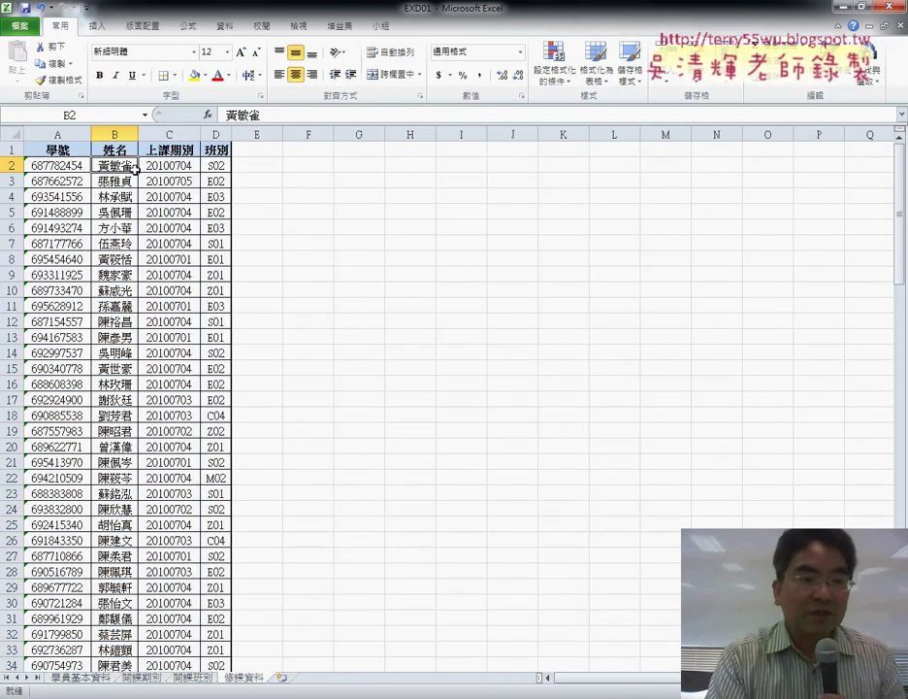
Fill the names in B2:B120 light purple like the 年齡 column, then go to the PDF.
{"action": "key", "text": "ctrl+shift+Down"}
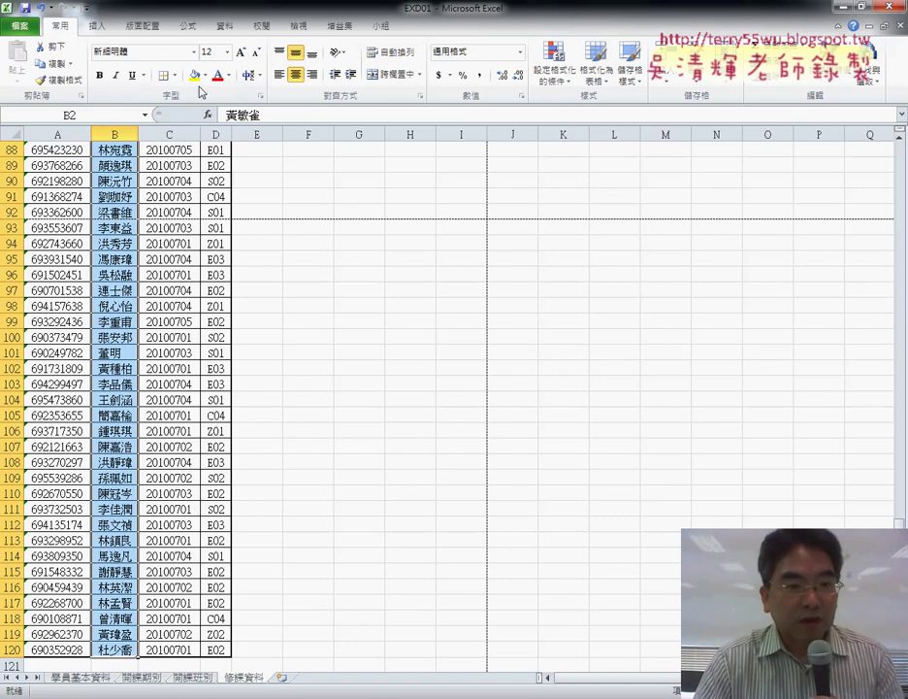
{"action": "left_click", "coordinate": [204, 76]}
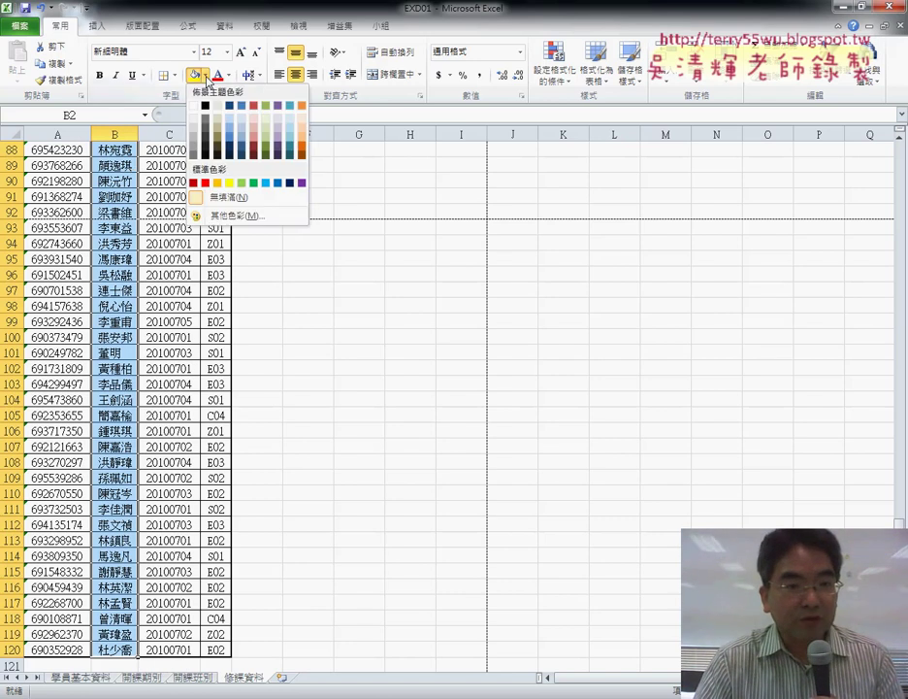
{"action": "left_click", "coordinate": [276, 123]}
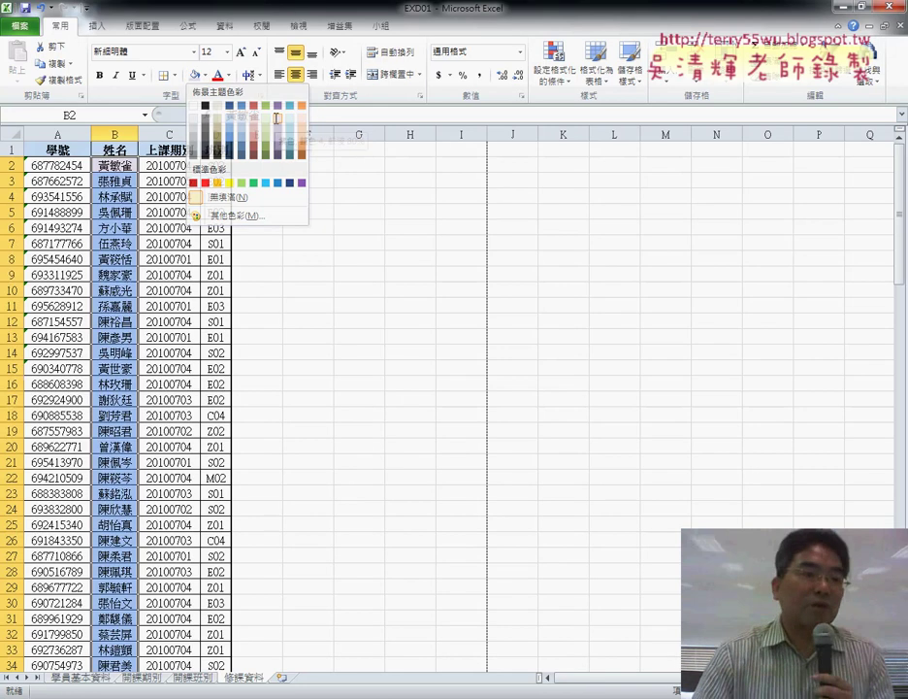
{"action": "left_click", "coordinate": [230, 352]}
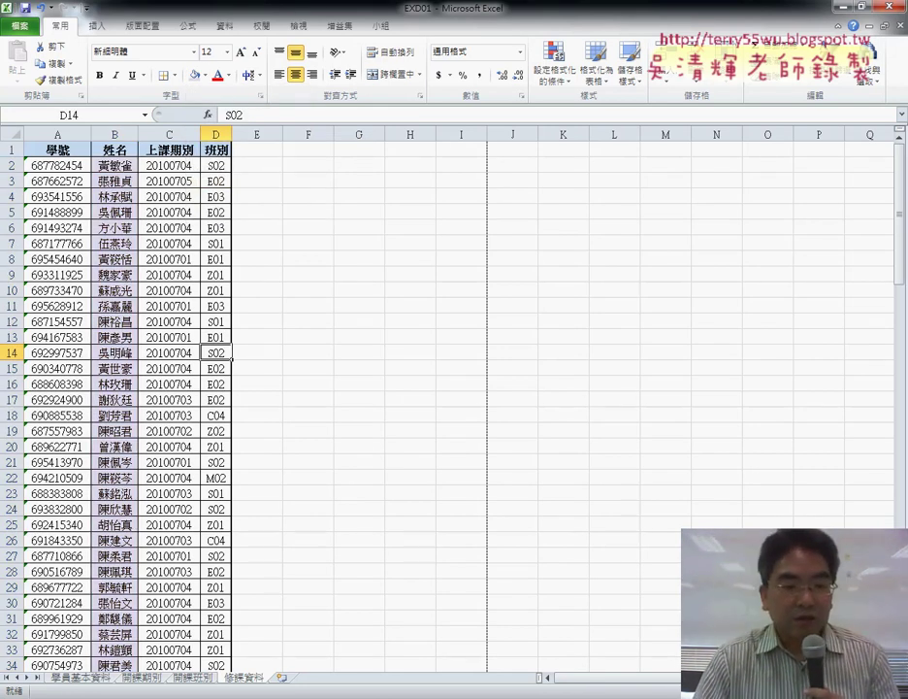
{"action": "key", "text": "alt+Tab"}
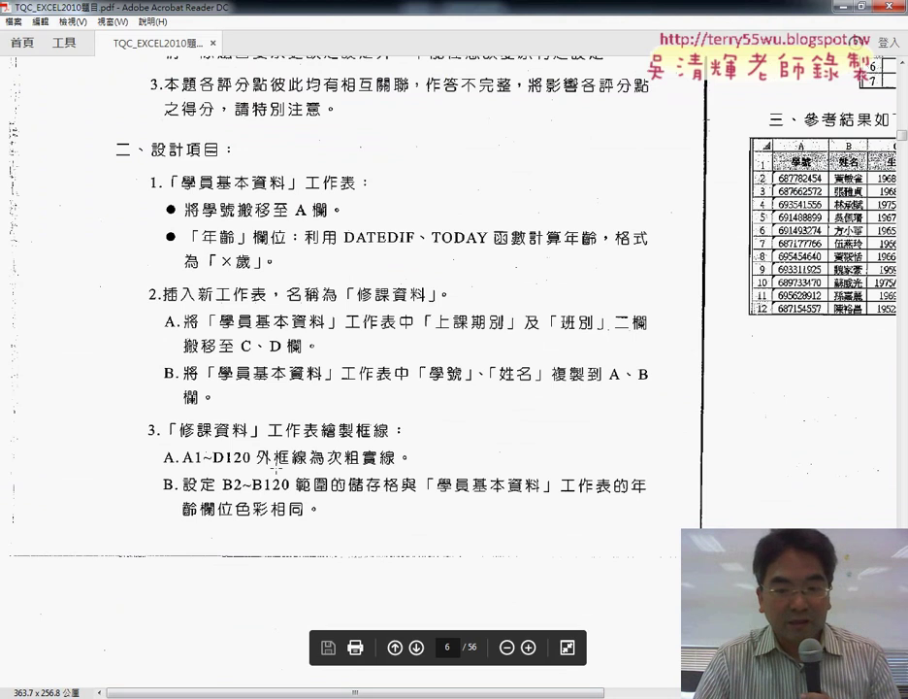
Scroll the PDF to item 4's 開課期別 end-date requirement, then return to Excel.
{"action": "scroll", "coordinate": [668, 669], "scroll_direction": "right", "scroll_amount": 10}
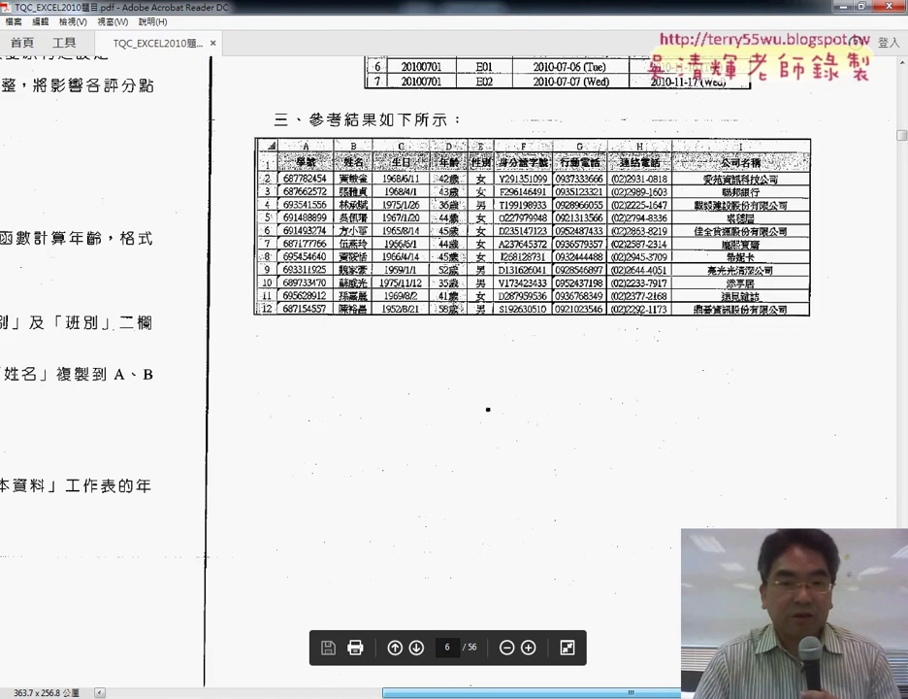
{"action": "scroll", "coordinate": [454, 369], "scroll_direction": "up", "scroll_amount": 5}
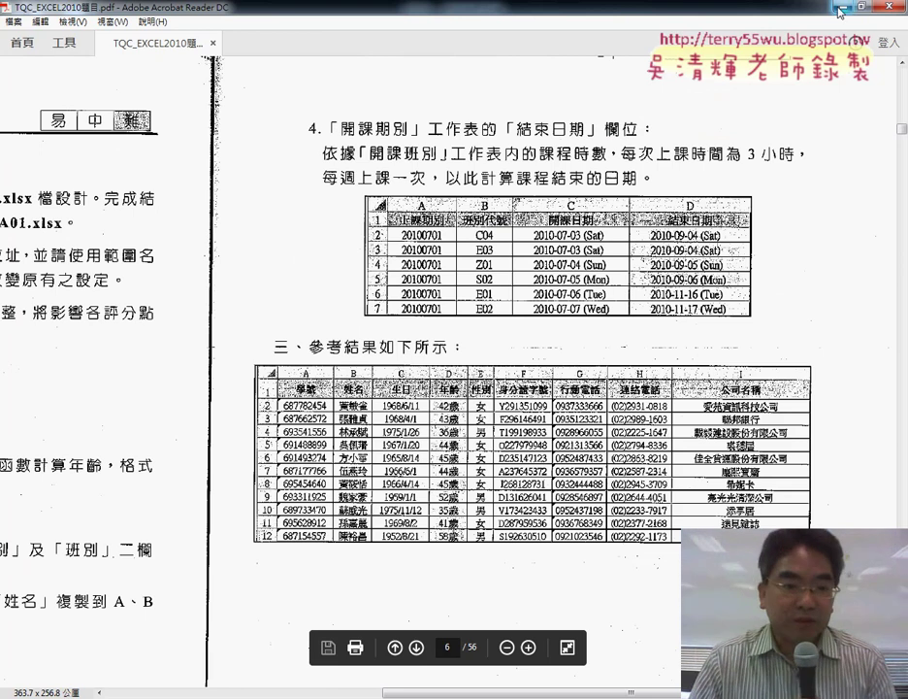
{"action": "key", "text": "alt+Tab"}
Match 開課期別 B2's class code C04 to its 30 course hours on 開課班別.
{"action": "left_click", "coordinate": [194, 678]}
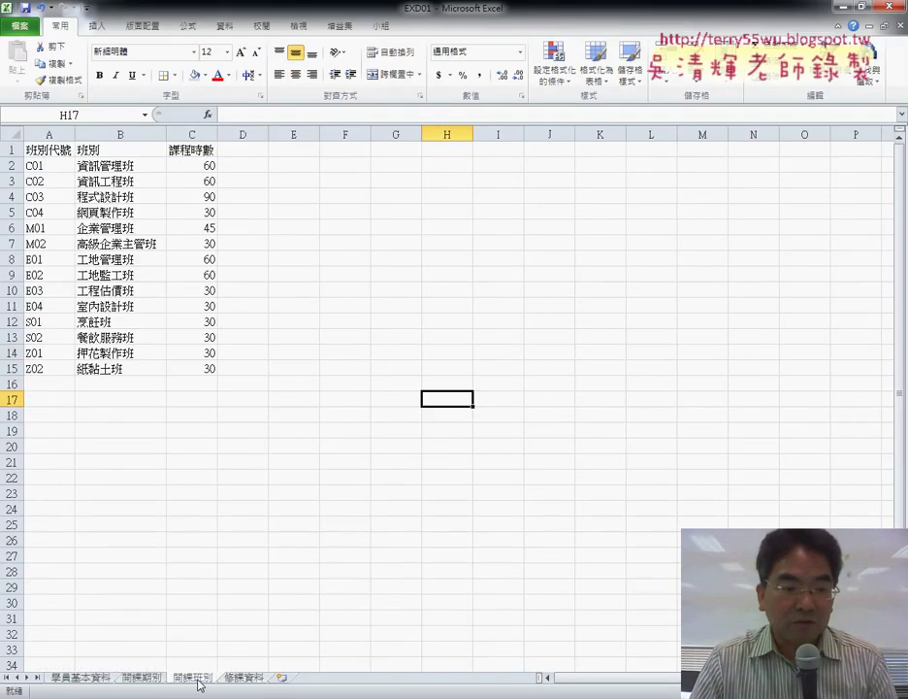
{"action": "left_click", "coordinate": [145, 678]}
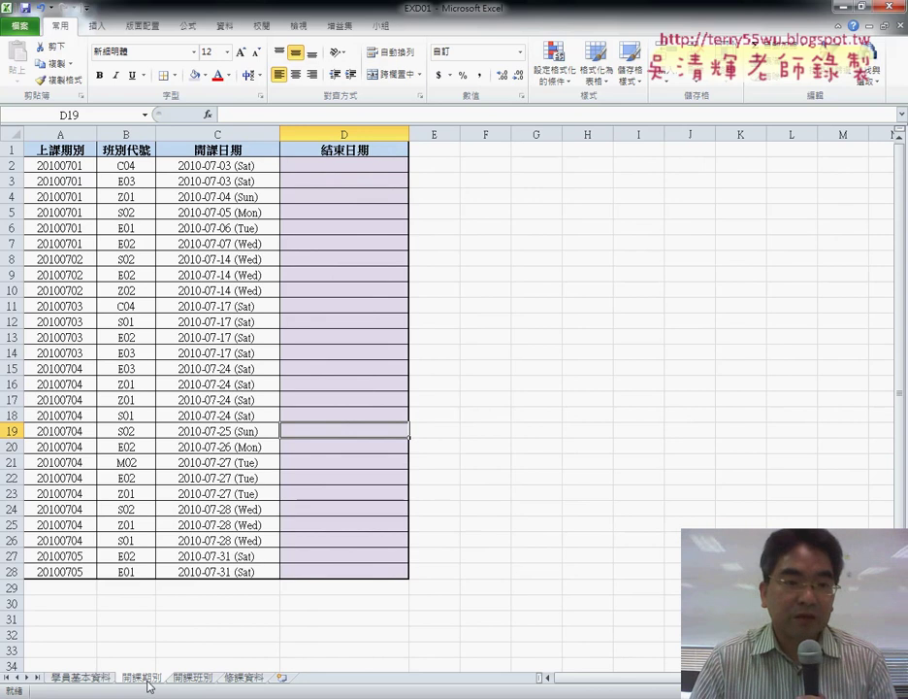
{"action": "left_click", "coordinate": [373, 170]}
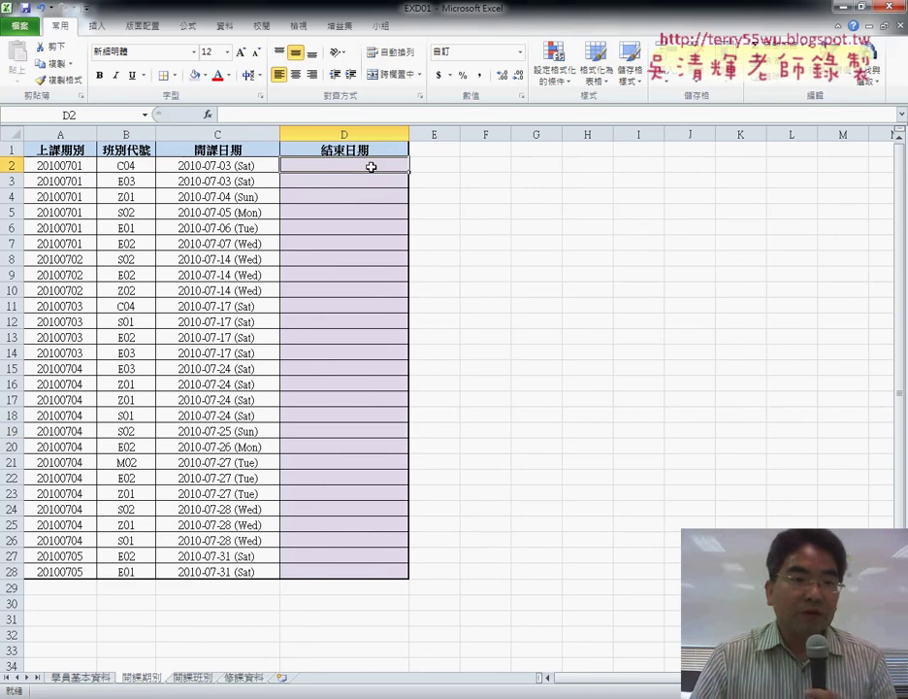
{"action": "left_click", "coordinate": [136, 167]}
{"action": "left_click", "coordinate": [193, 678]}
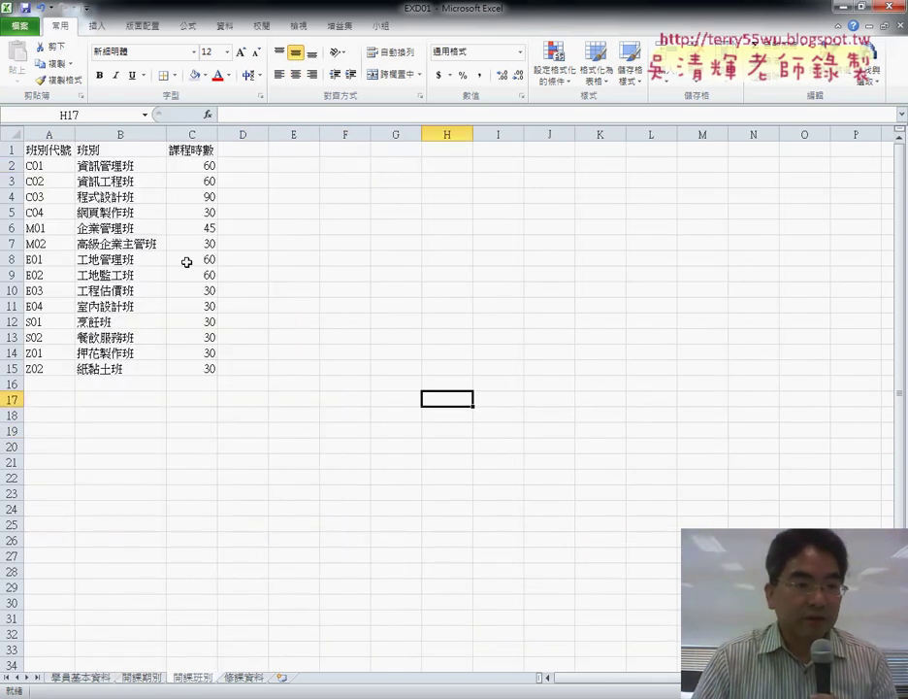
{"action": "left_click_drag", "start_coordinate": [41, 215], "coordinate": [202, 211]}
{"action": "left_click", "coordinate": [202, 212]}
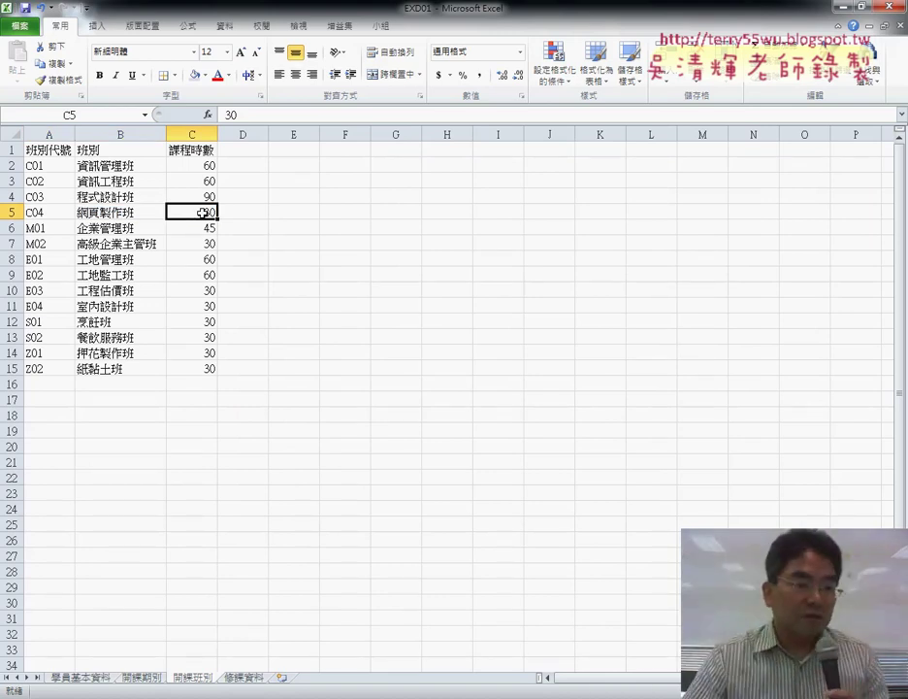
Back on 開課期別, review the column C start dates and select end-date cell D2.
{"action": "left_click", "coordinate": [142, 677]}
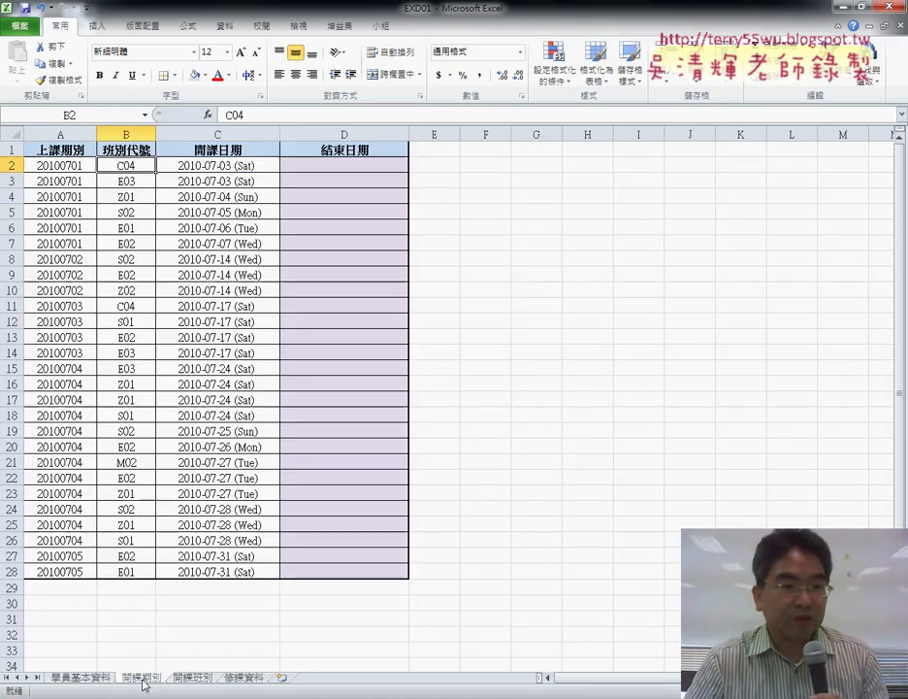
{"action": "left_click", "coordinate": [294, 179]}
{"action": "left_click", "coordinate": [350, 168]}
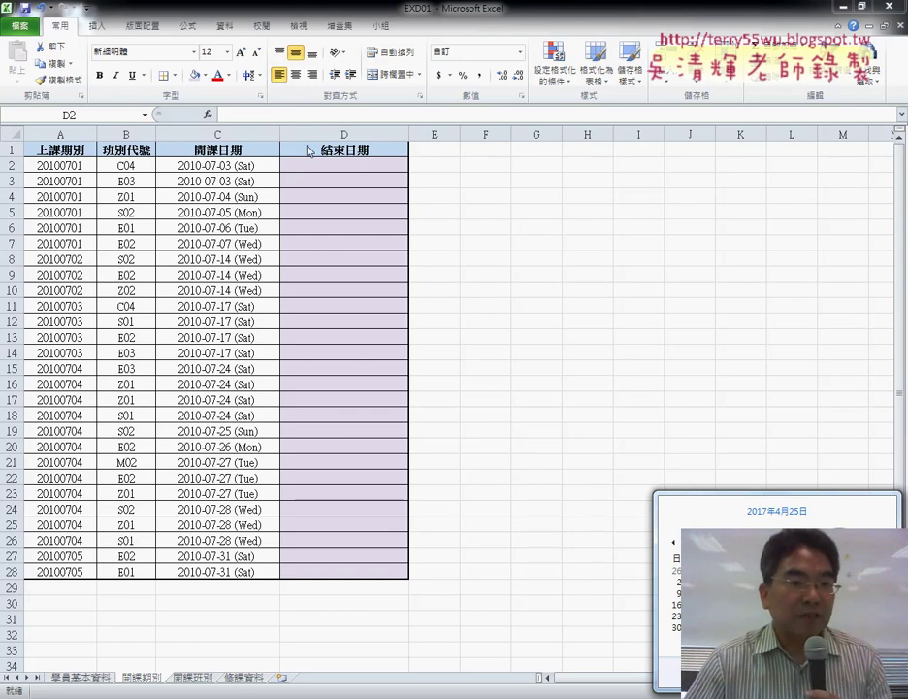
{"action": "left_click", "coordinate": [361, 163]}
{"action": "left_click", "coordinate": [229, 168]}
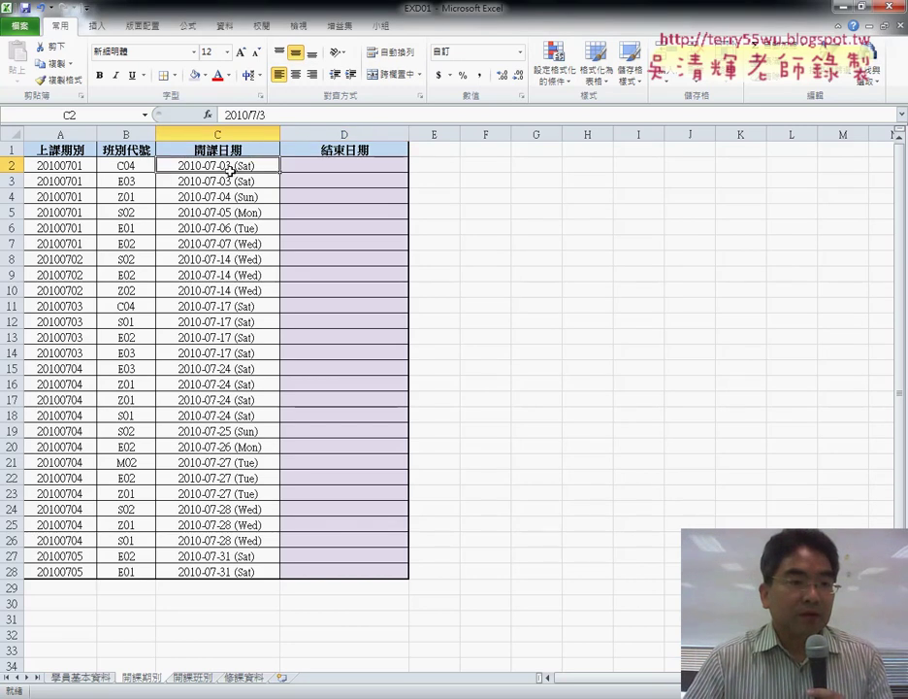
{"action": "left_click", "coordinate": [134, 167]}
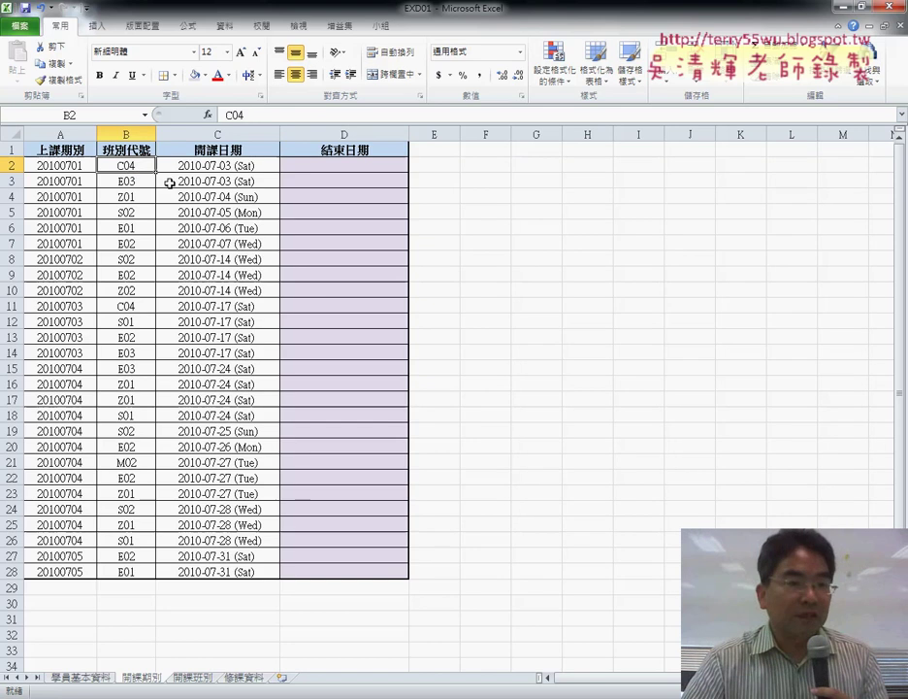
{"action": "left_click", "coordinate": [243, 170]}
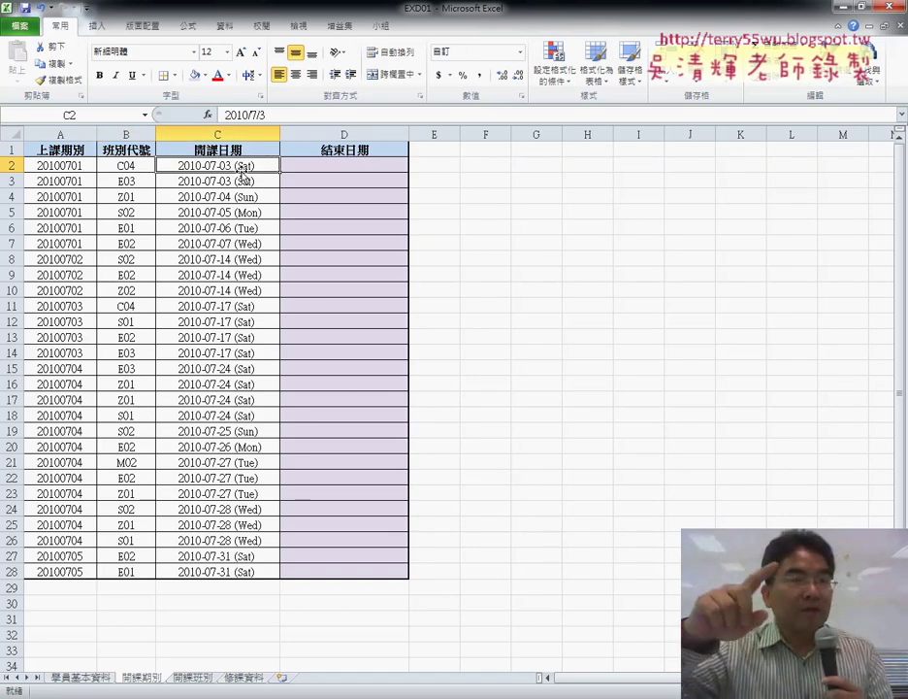
{"action": "left_click", "coordinate": [133, 166]}
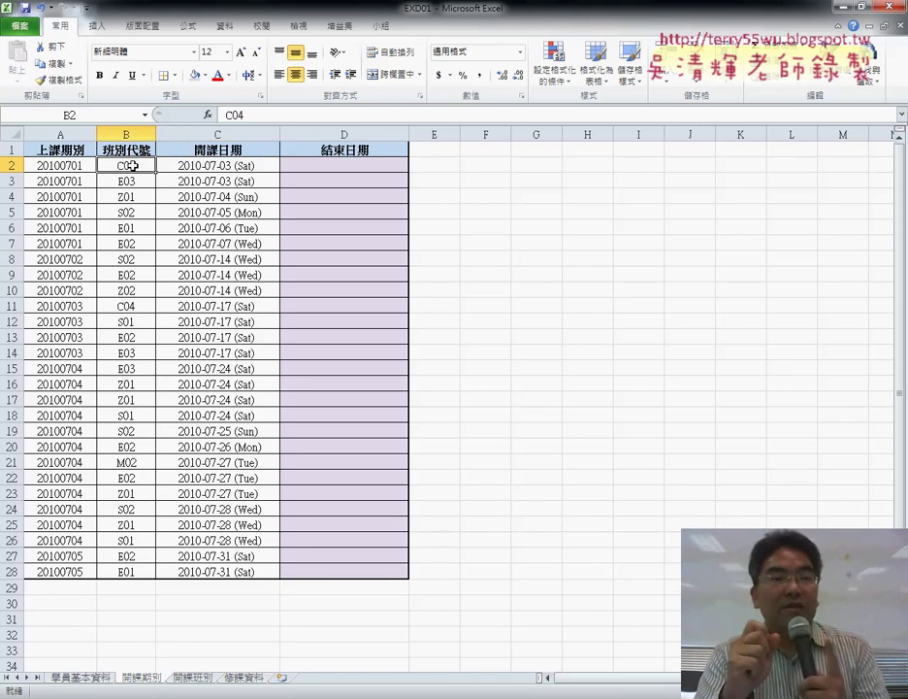
{"action": "left_click", "coordinate": [246, 167]}
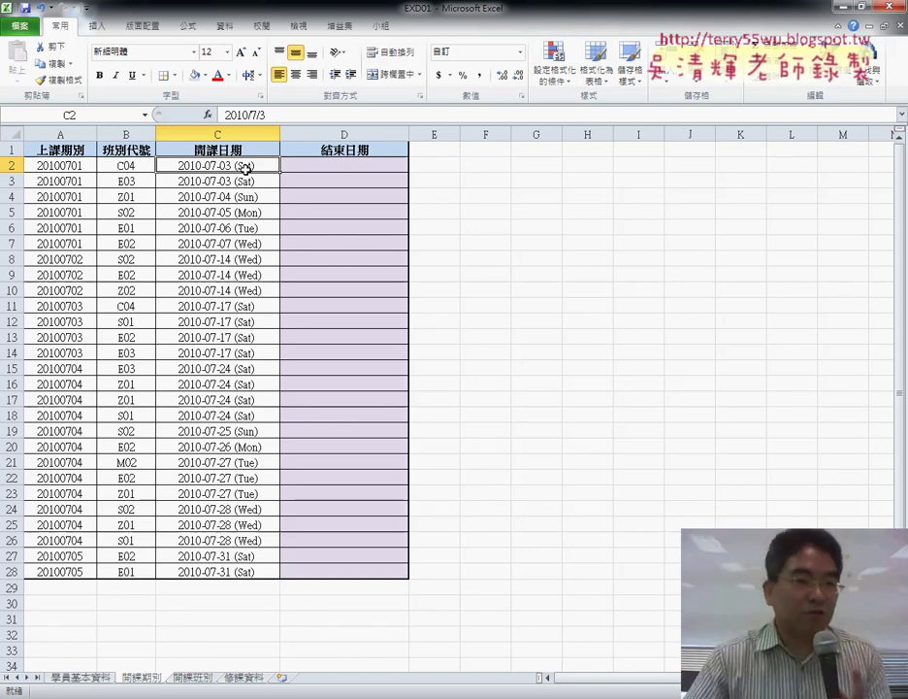
{"action": "left_click", "coordinate": [360, 167]}
{"action": "left_click", "coordinate": [257, 168]}
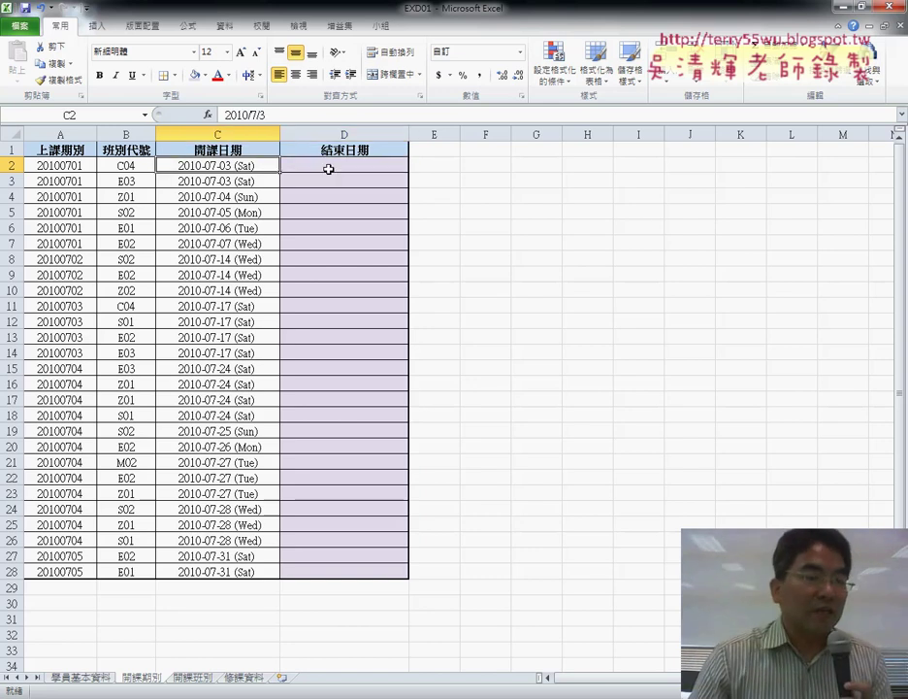
{"action": "left_click", "coordinate": [358, 168]}
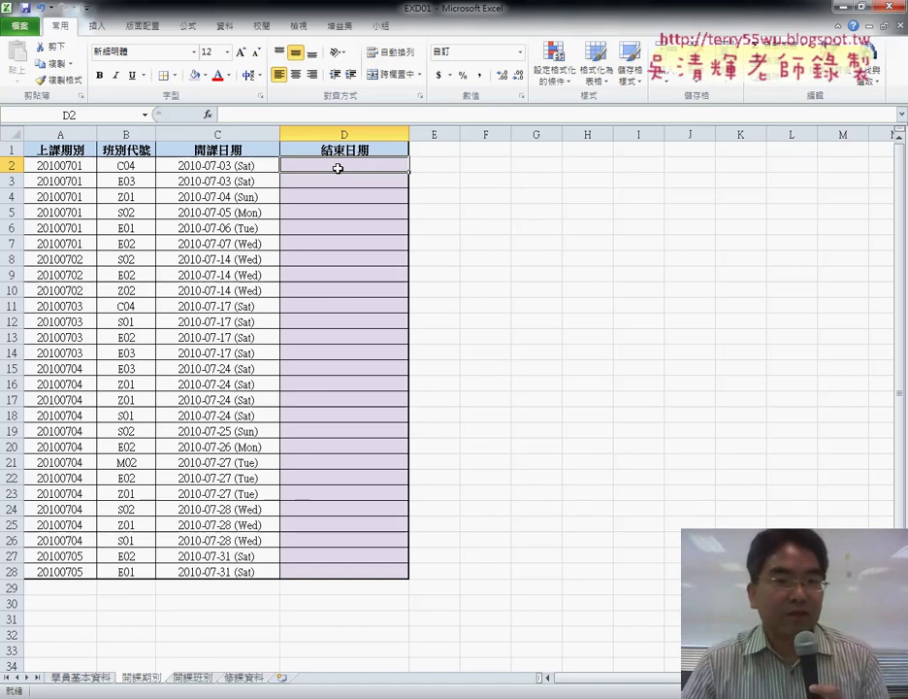
{"action": "left_click", "coordinate": [130, 169]}
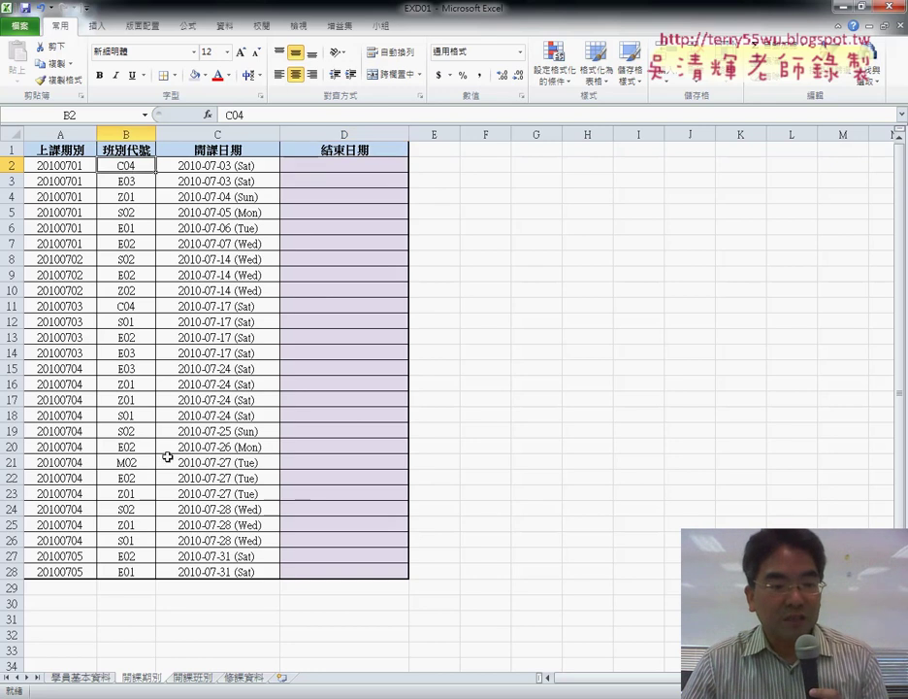
{"action": "left_click", "coordinate": [193, 679]}
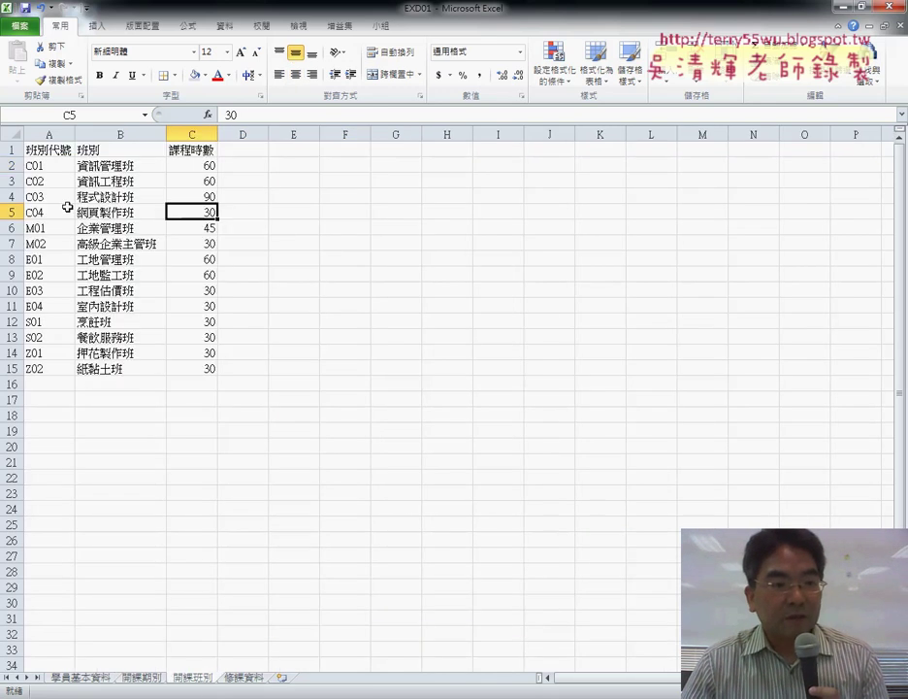
{"action": "left_click_drag", "start_coordinate": [67, 207], "coordinate": [197, 210]}
{"action": "left_click", "coordinate": [191, 211]}
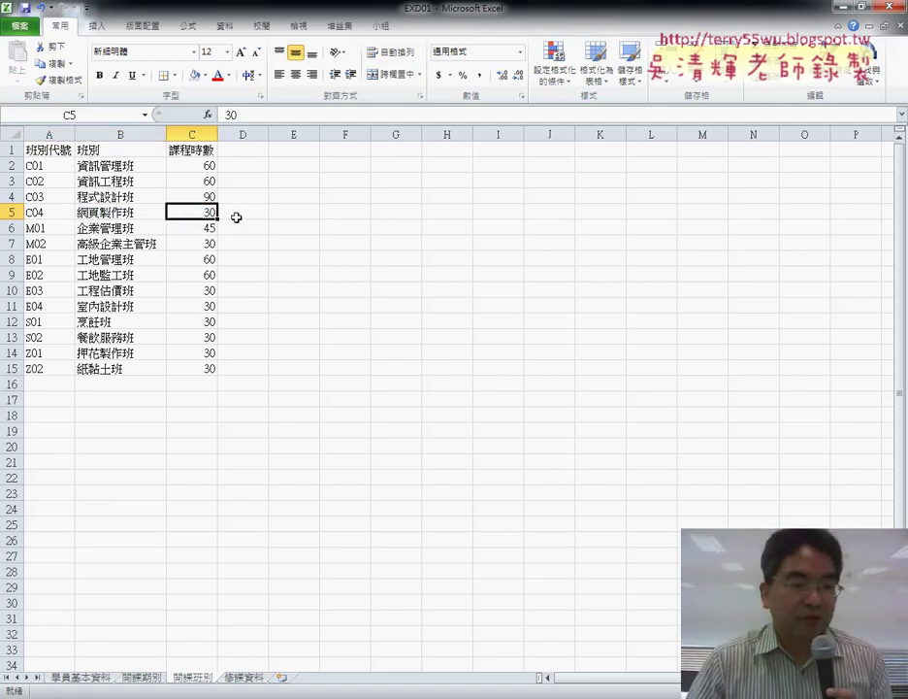
{"action": "left_click", "coordinate": [139, 678]}
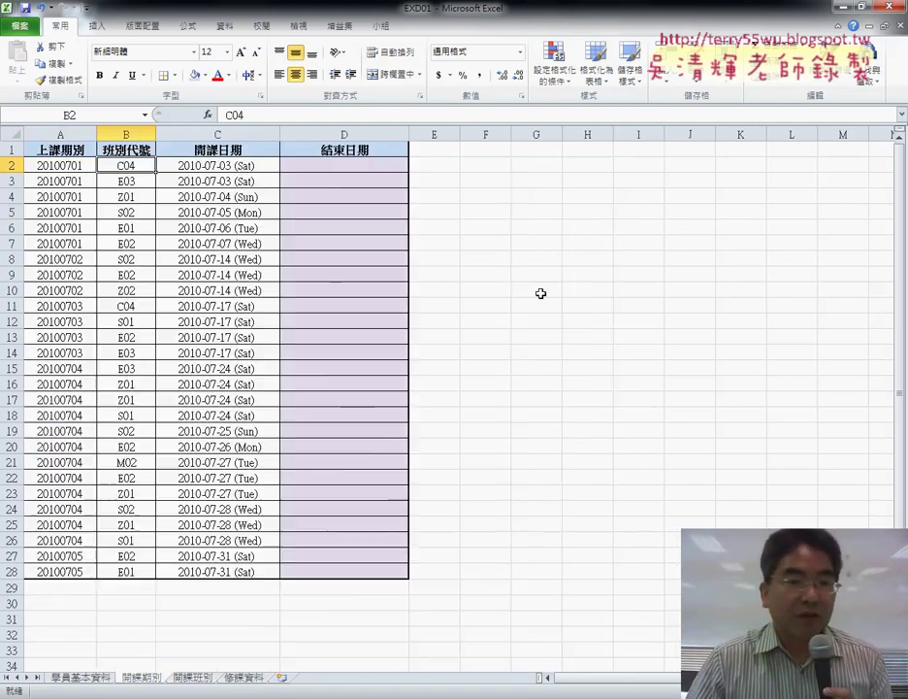
{"action": "left_click", "coordinate": [493, 164]}
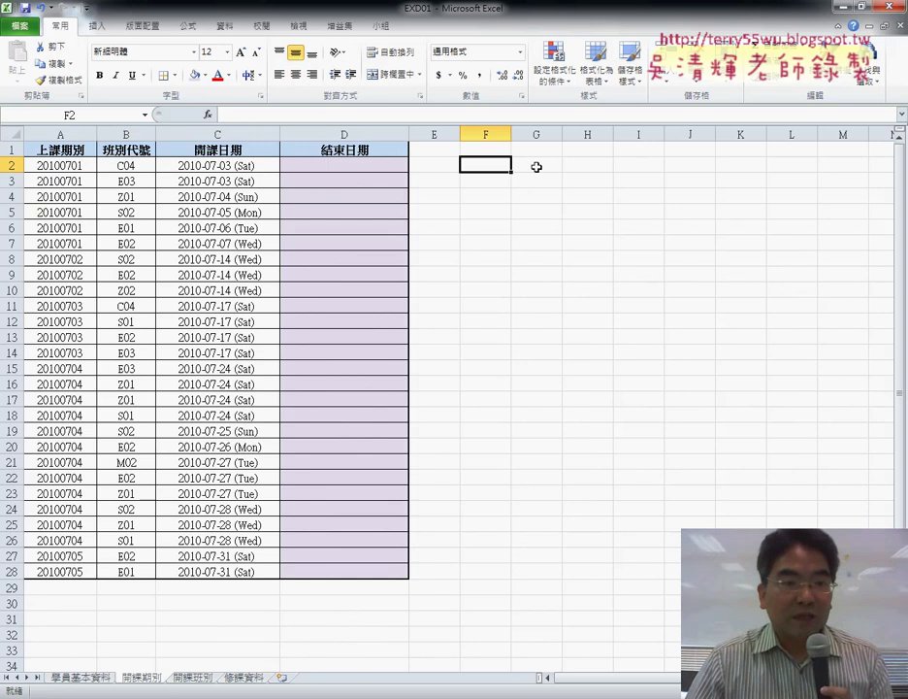
Insert VLOOKUP from the 檢視與參照 category in F2, using B2 as Lookup_value.
{"action": "left_click", "coordinate": [211, 117]}
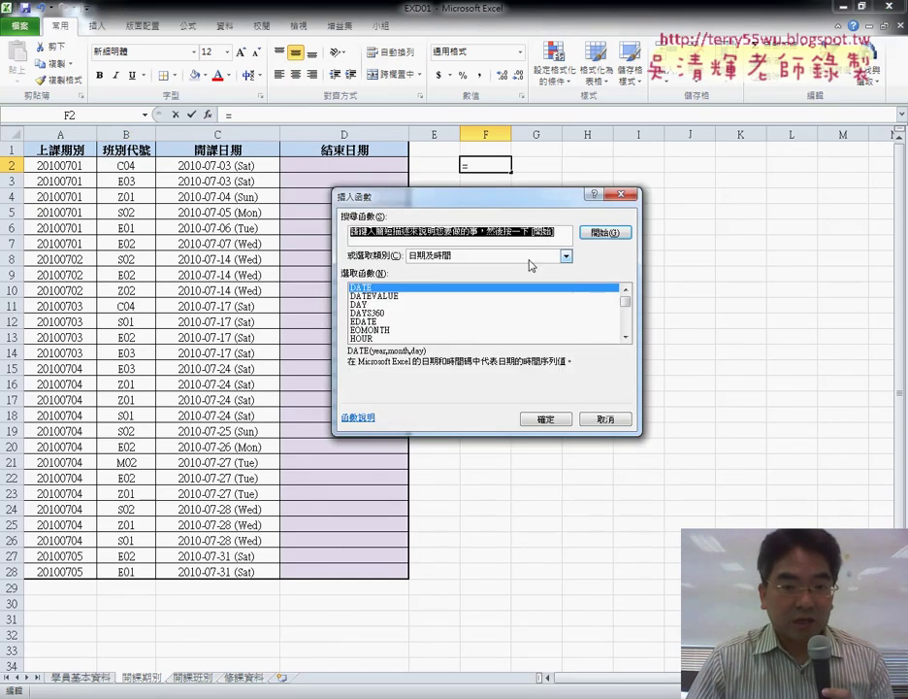
{"action": "left_click", "coordinate": [518, 256]}
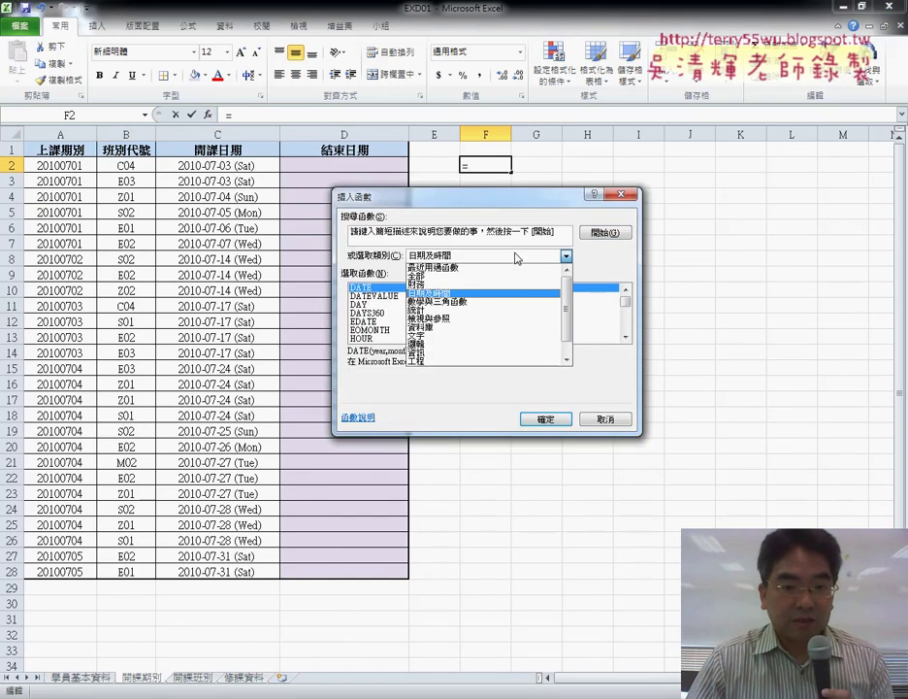
{"action": "left_click", "coordinate": [509, 318]}
{"action": "left_click_drag", "start_coordinate": [625, 304], "coordinate": [626, 327]}
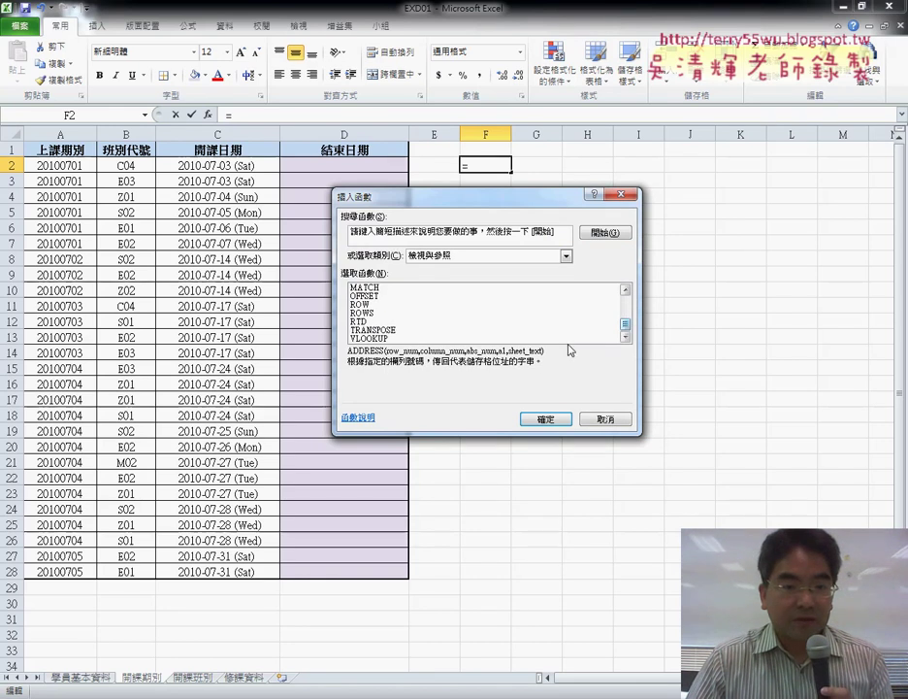
{"action": "left_click", "coordinate": [378, 340]}
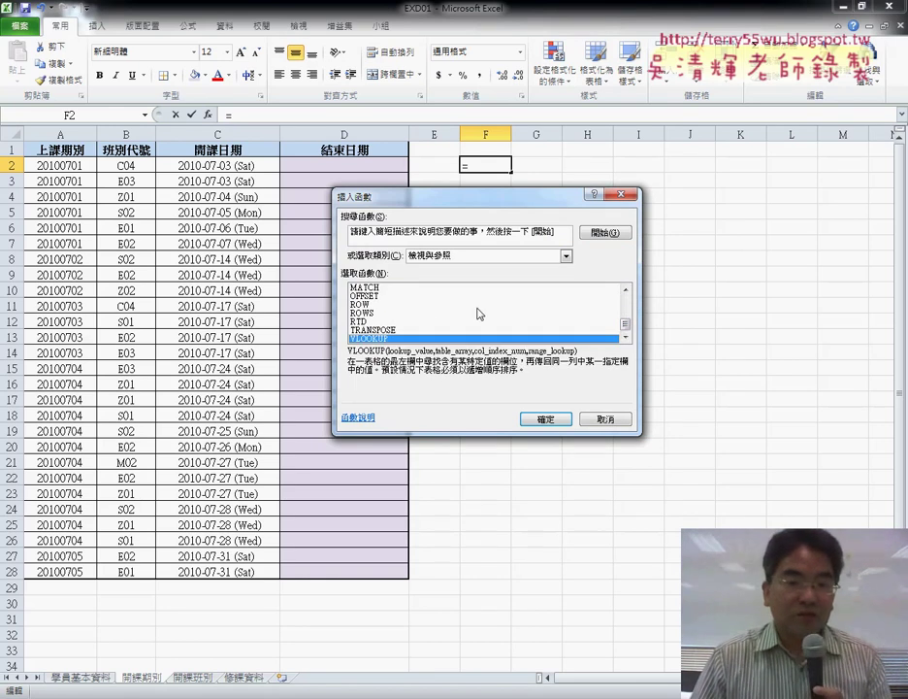
{"action": "left_click", "coordinate": [544, 420]}
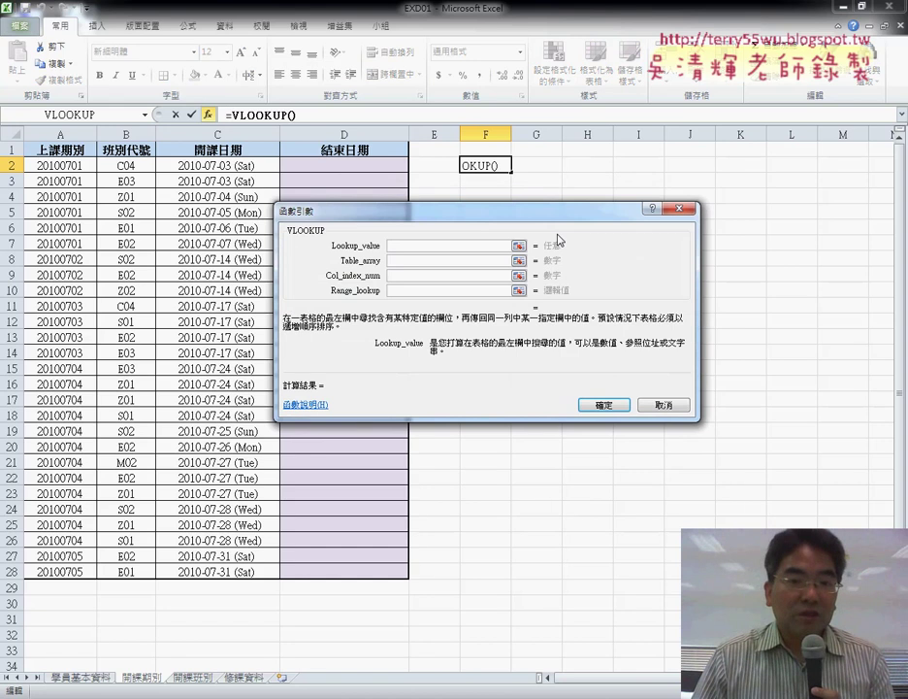
{"action": "left_click_drag", "start_coordinate": [558, 219], "coordinate": [668, 239]}
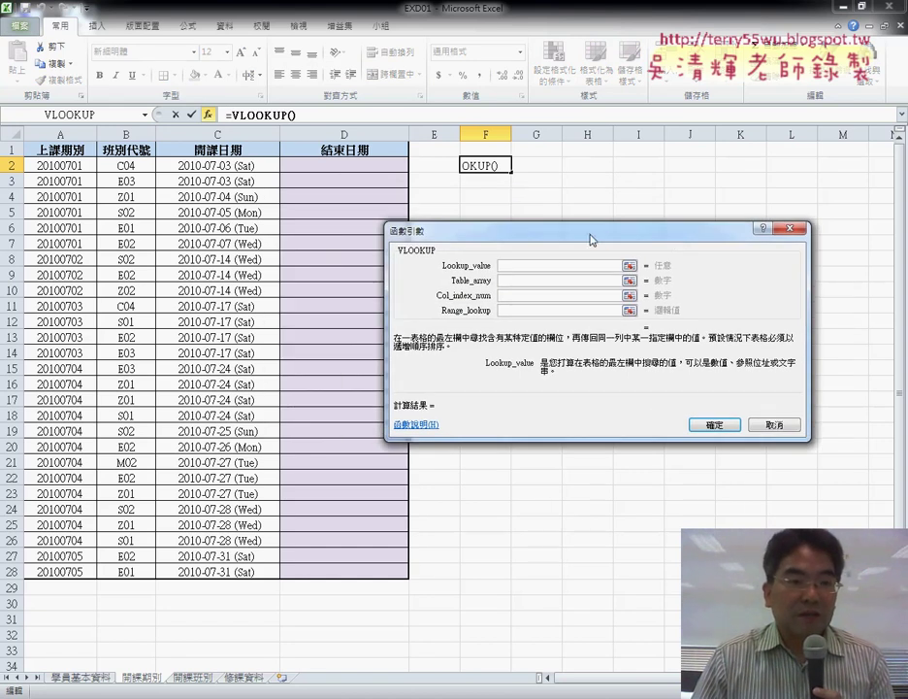
{"action": "left_click", "coordinate": [129, 167]}
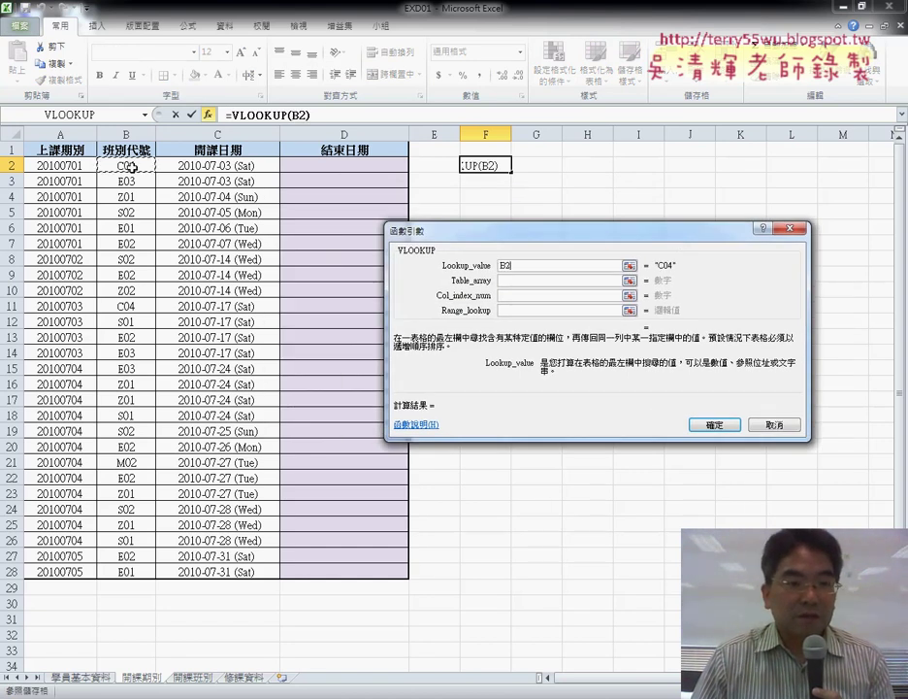
{"action": "left_click", "coordinate": [510, 282]}
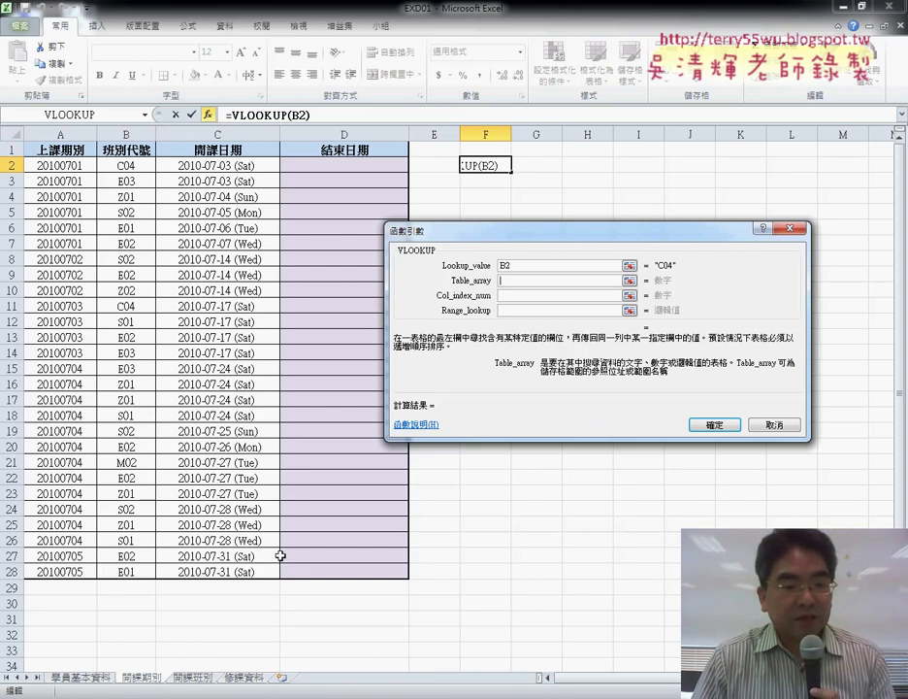
Set the VLOOKUP table array to 開課班別!A2:C15.
{"action": "left_click", "coordinate": [197, 682]}
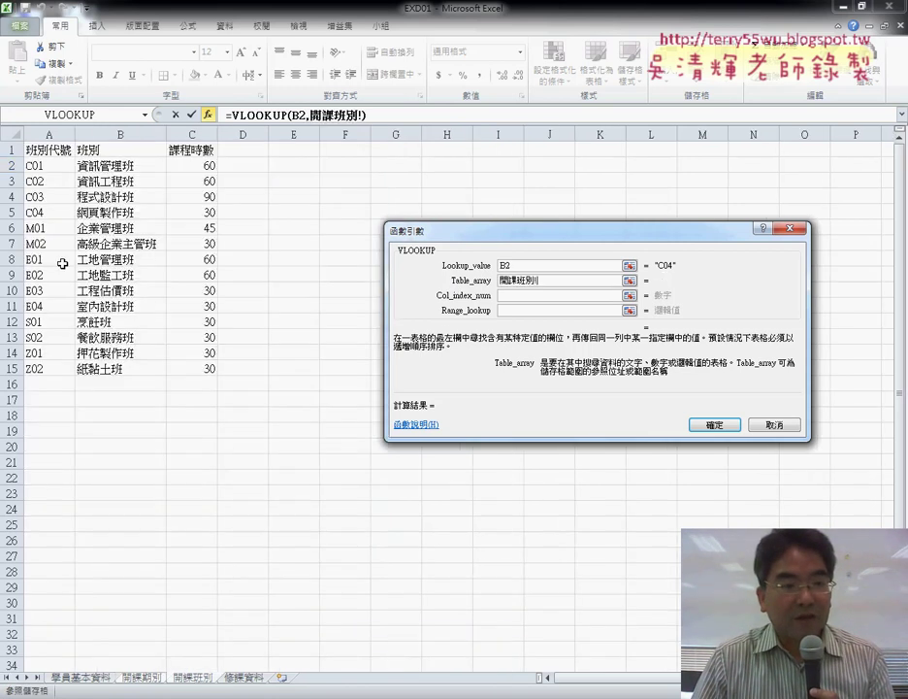
{"action": "left_click_drag", "start_coordinate": [39, 166], "coordinate": [201, 374]}
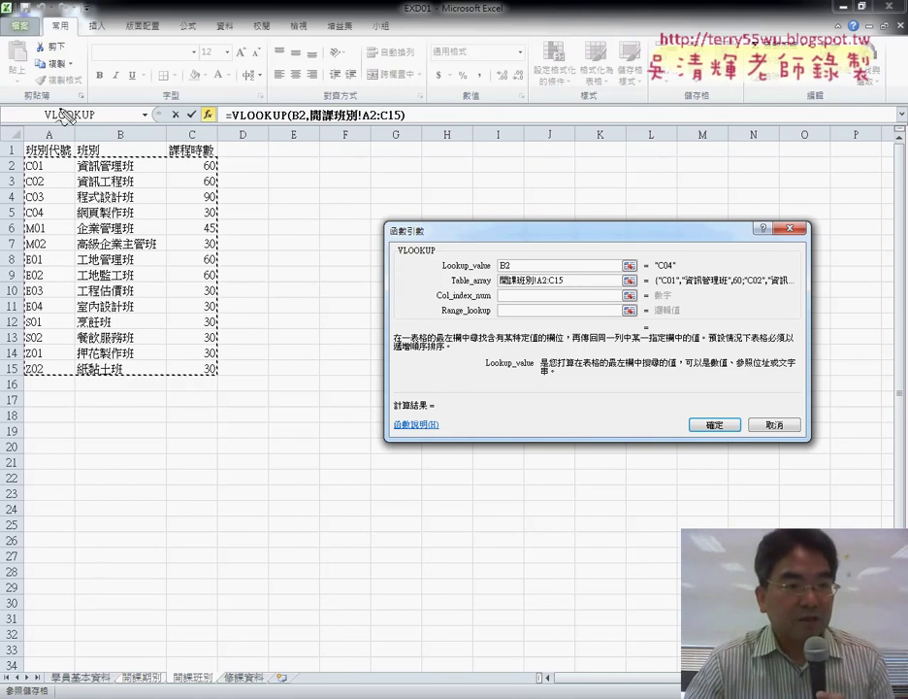
{"action": "left_click_drag", "start_coordinate": [191, 91], "coordinate": [192, 118]}
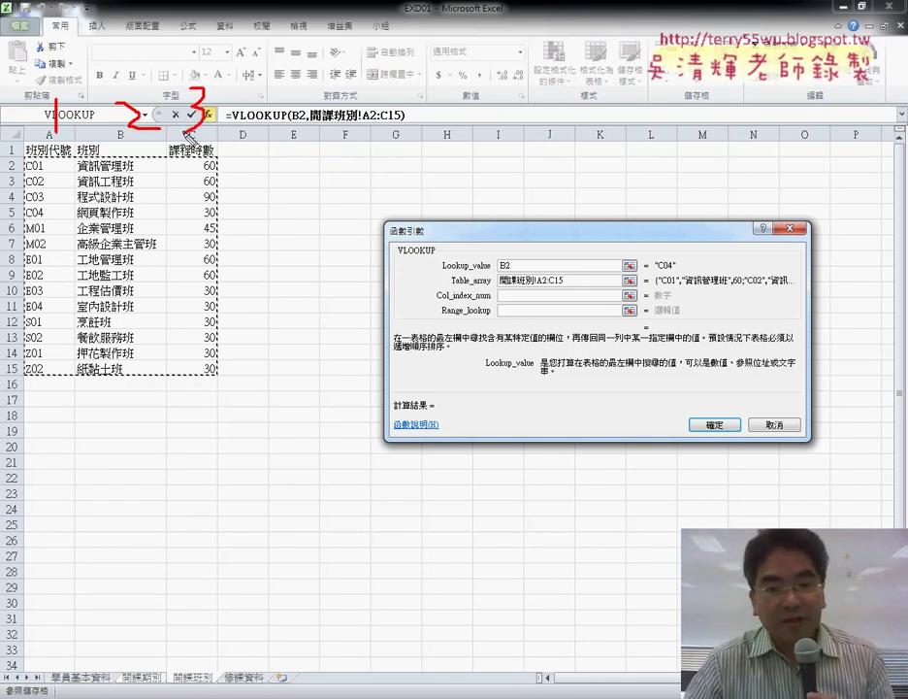
{"action": "left_click_drag", "start_coordinate": [521, 303], "coordinate": [503, 303]}
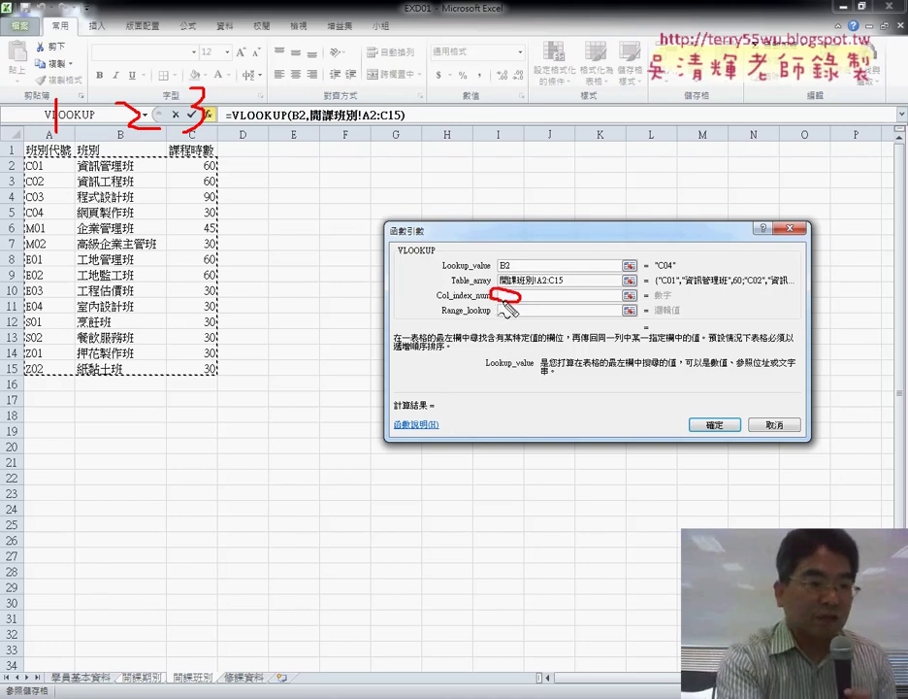
{"action": "key", "text": "Escape"}
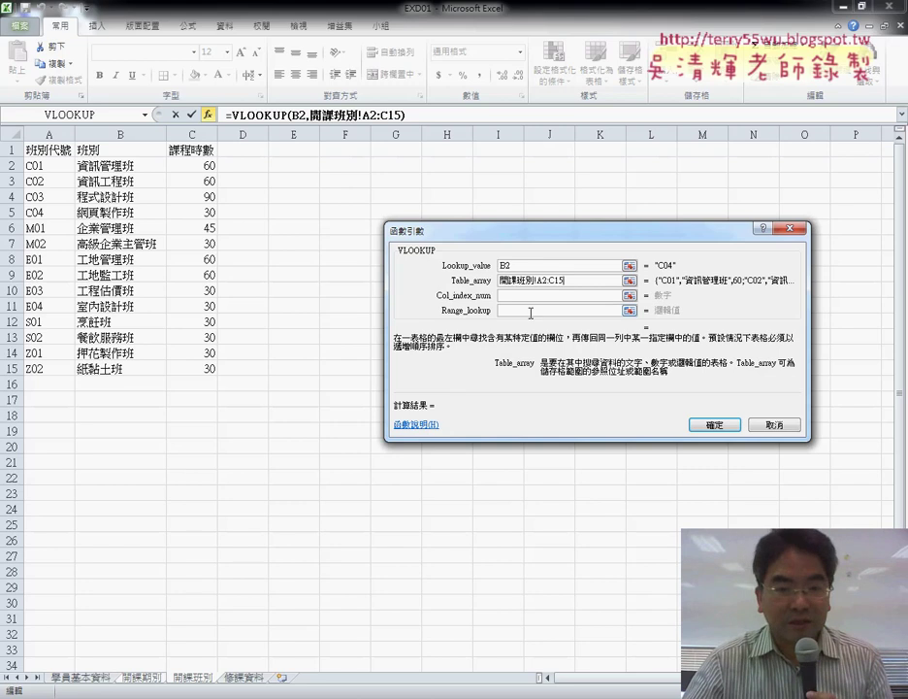
Enter column index 3 and range lookup 0, finishing the formula so F2 shows 30.
{"action": "left_click", "coordinate": [523, 295]}
{"action": "type", "text": "3"}
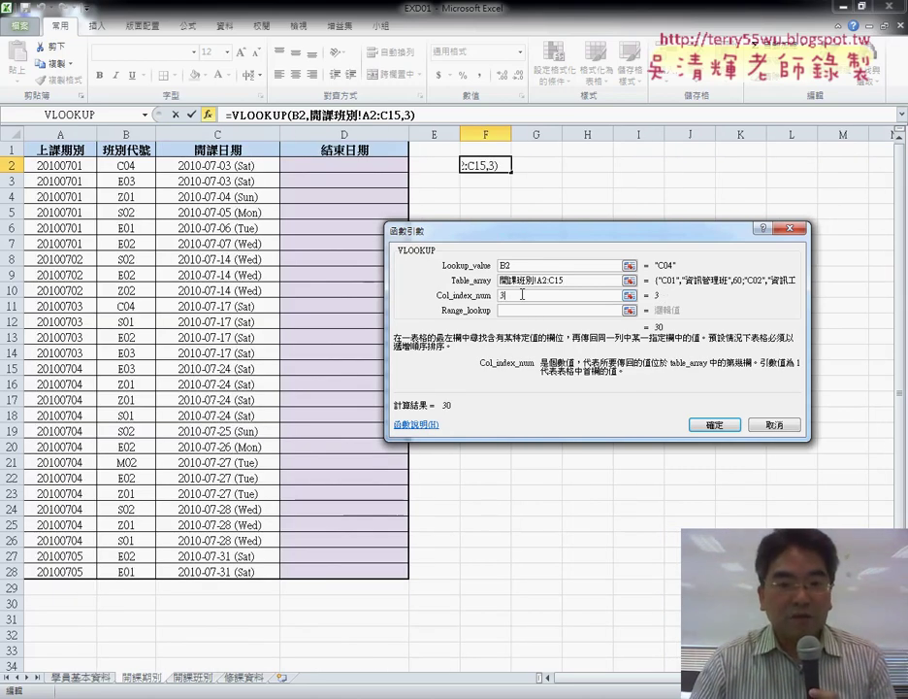
{"action": "left_click", "coordinate": [511, 311]}
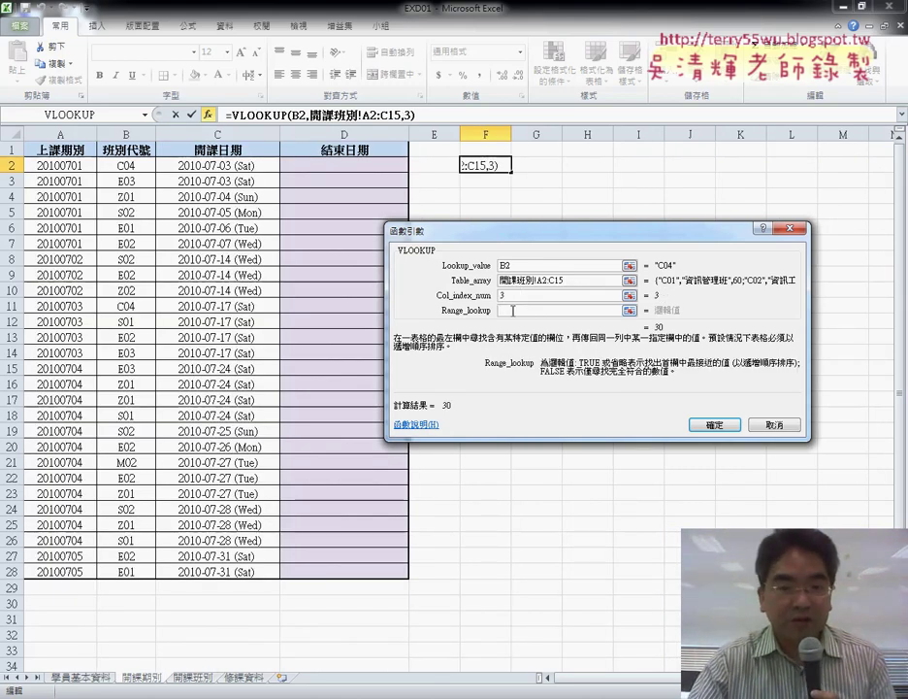
{"action": "type", "text": "0"}
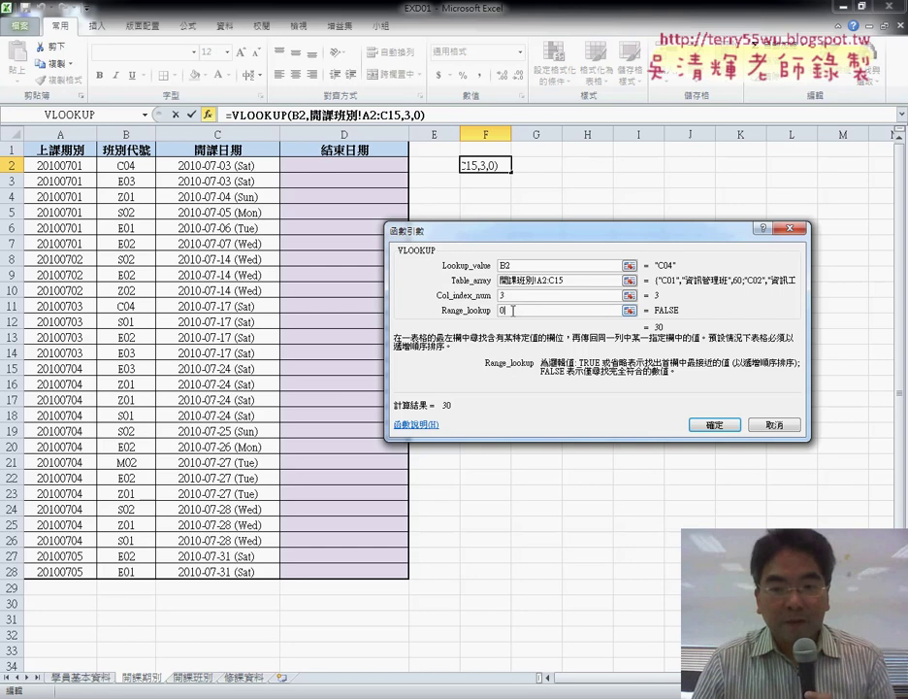
{"action": "left_click", "coordinate": [714, 424]}
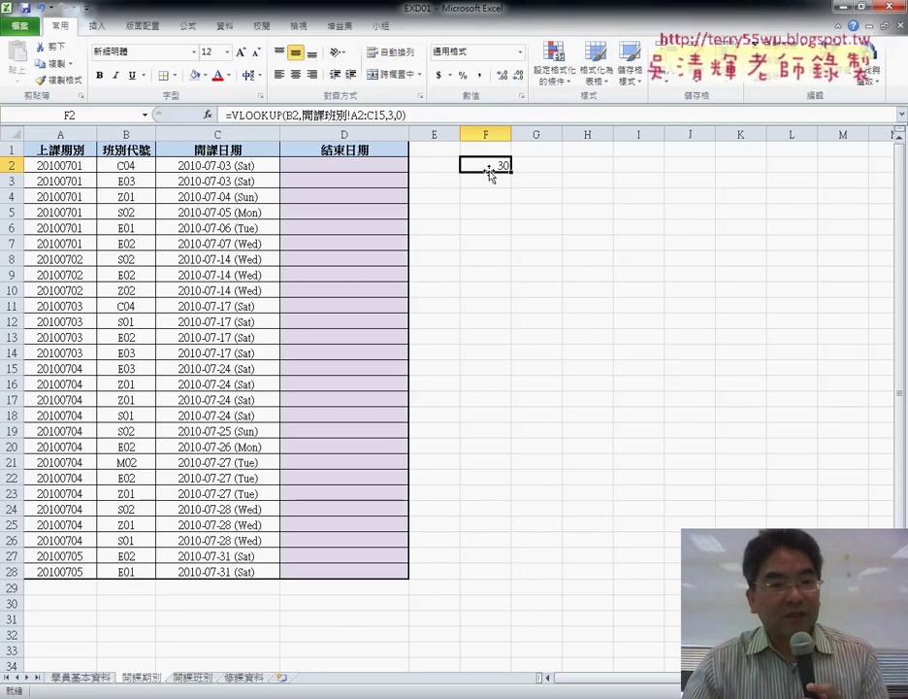
{"action": "left_click", "coordinate": [333, 165]}
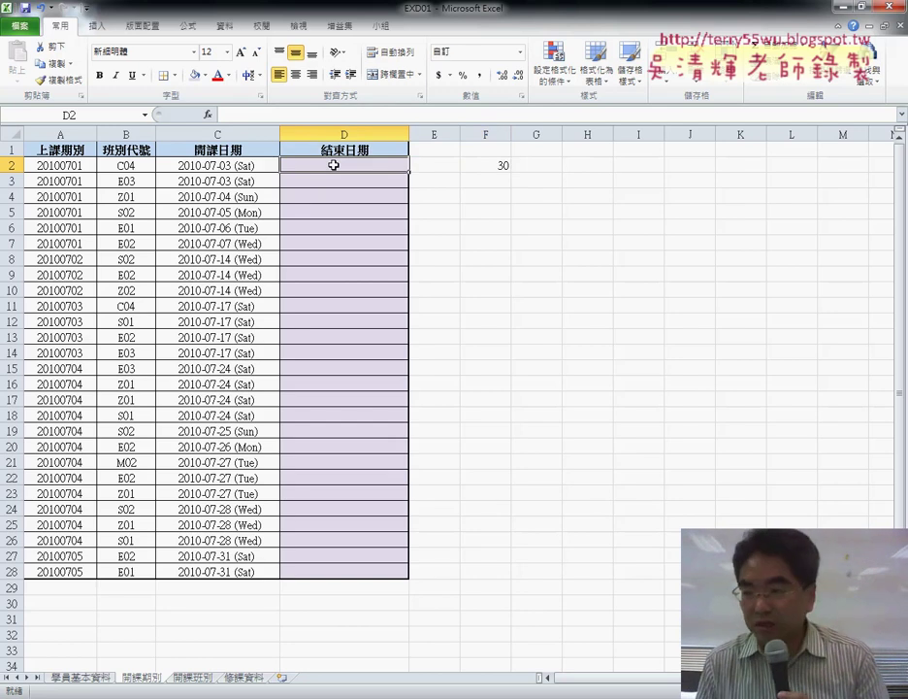